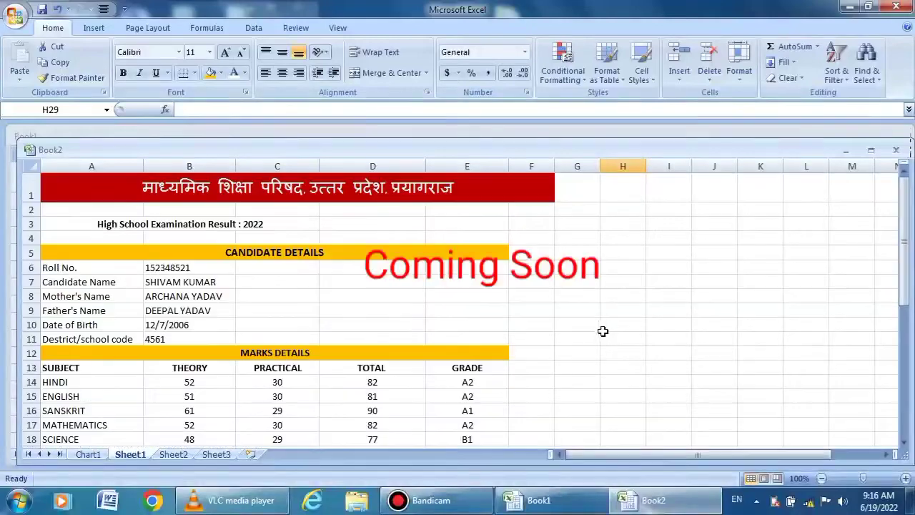
# - Scroll through the UPMSP High School 2022 result page in Chrome
pyautogui.scroll(-4, 501, 299)
pyautogui.scroll(-5, 366, 275)
pyautogui.scroll(4, 367, 275)
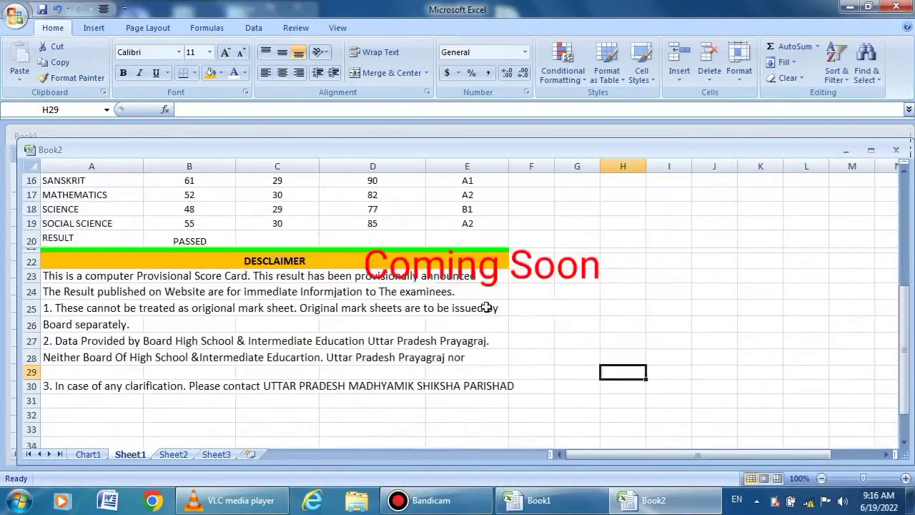
pyautogui.scroll(5, 620, 286)
pyautogui.click(680, 281)
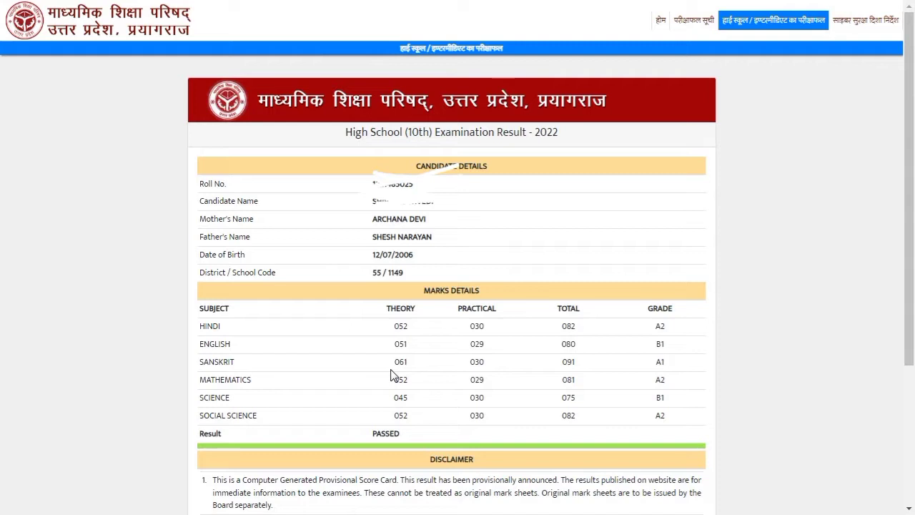
# - Zoom in on the result page, review the marks, and exit fullscreen with F11
pyautogui.hotkey('ctrl', '+')
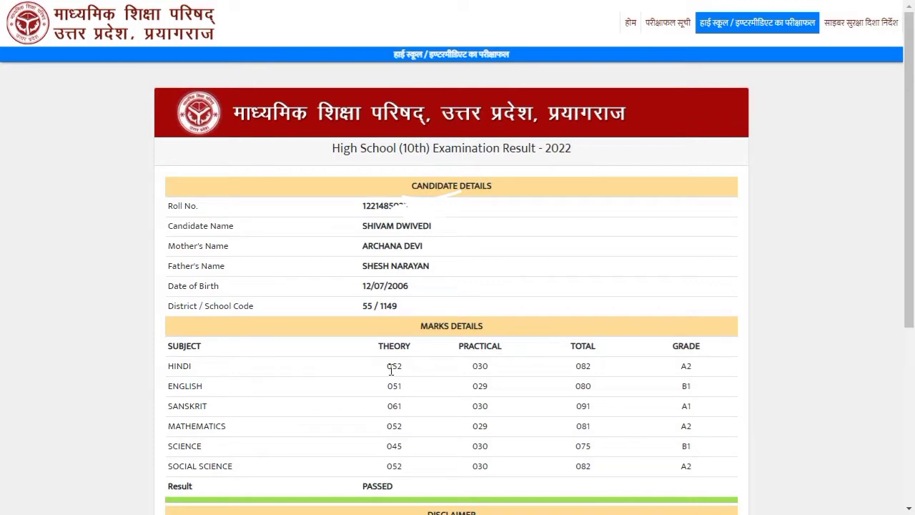
pyautogui.scroll(-4, 391, 369)
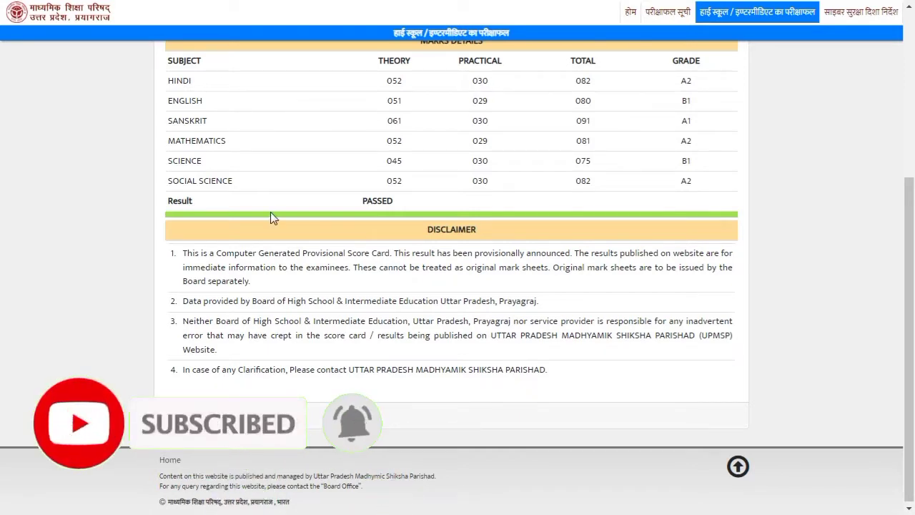
pyautogui.scroll(5, 549, 140)
pyautogui.moveTo(896, 6)
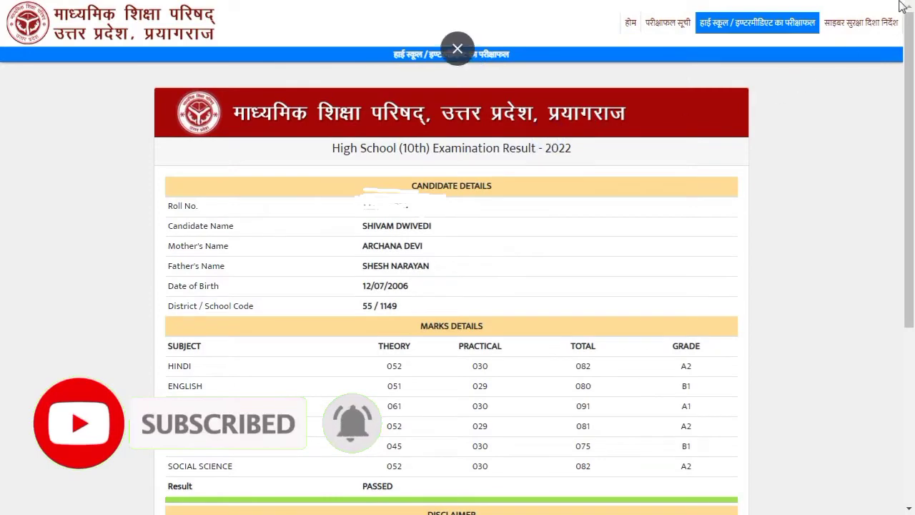
pyautogui.press('F11')
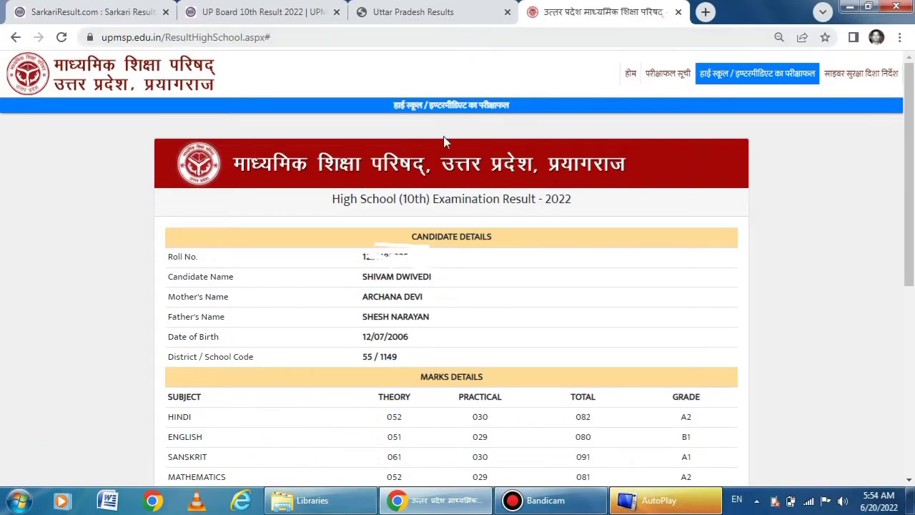
# - Launch Microsoft Office Excel 2007 from Start and maximize the blank Book1 window
pyautogui.click(19, 501)
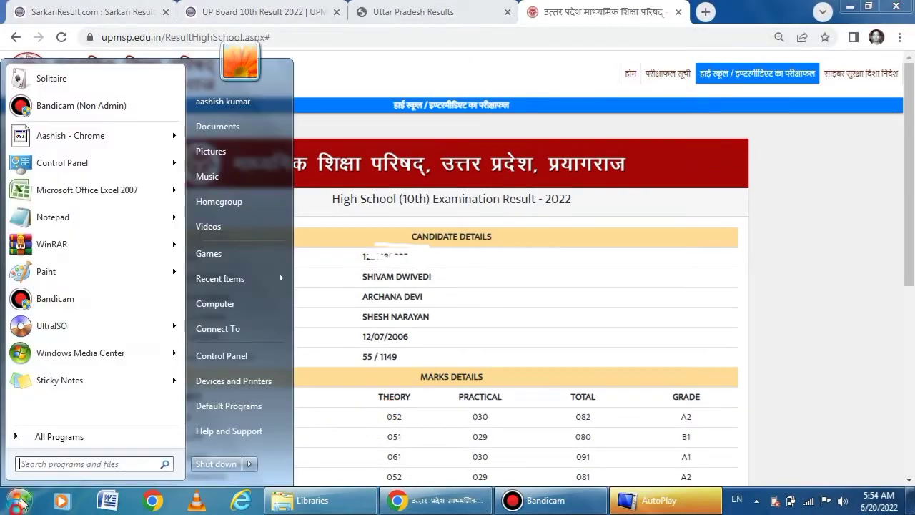
pyautogui.click(100, 199)
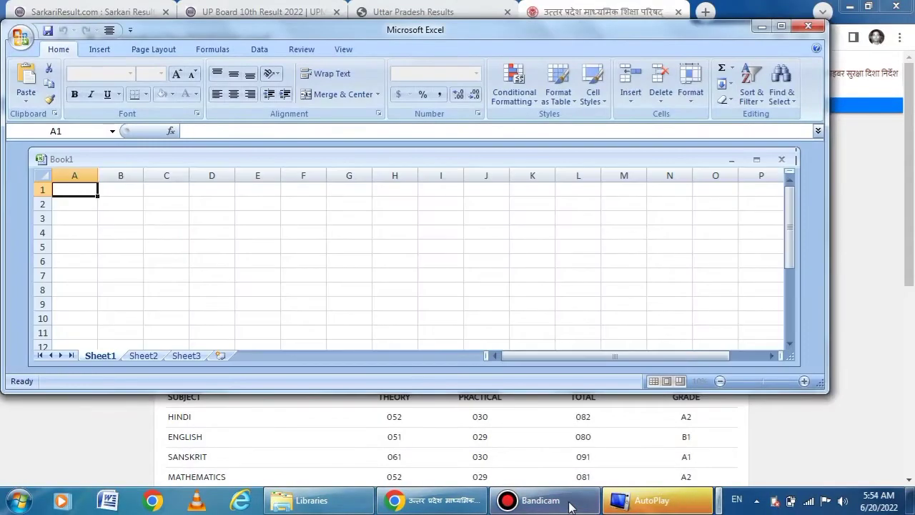
pyautogui.click(785, 27)
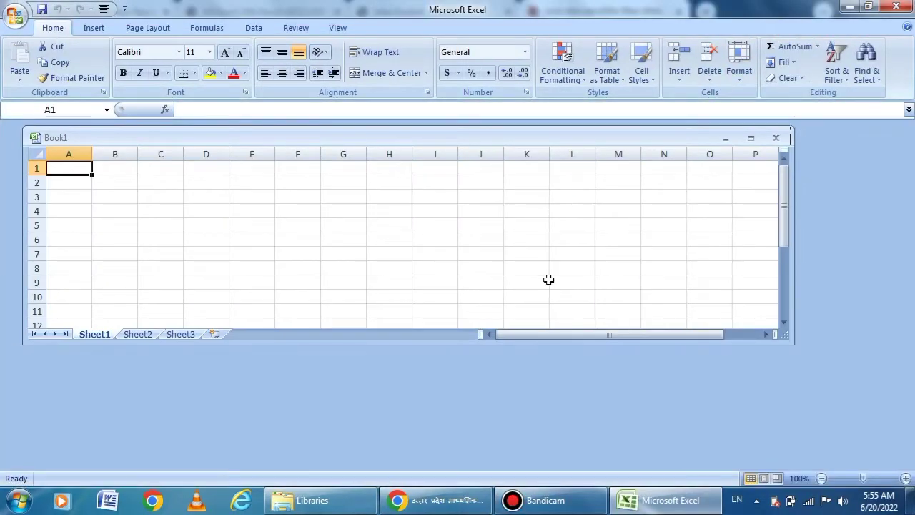
# - Enlarge the workbook window and widen column C
pyautogui.moveTo(787, 339); pyautogui.dragTo(888, 452)
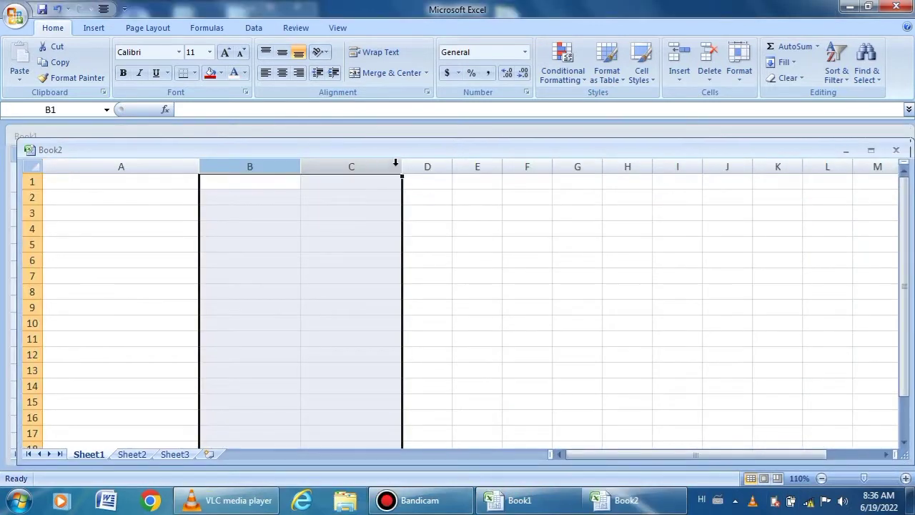
pyautogui.click(395, 165)
pyautogui.moveTo(402, 166); pyautogui.dragTo(732, 166)
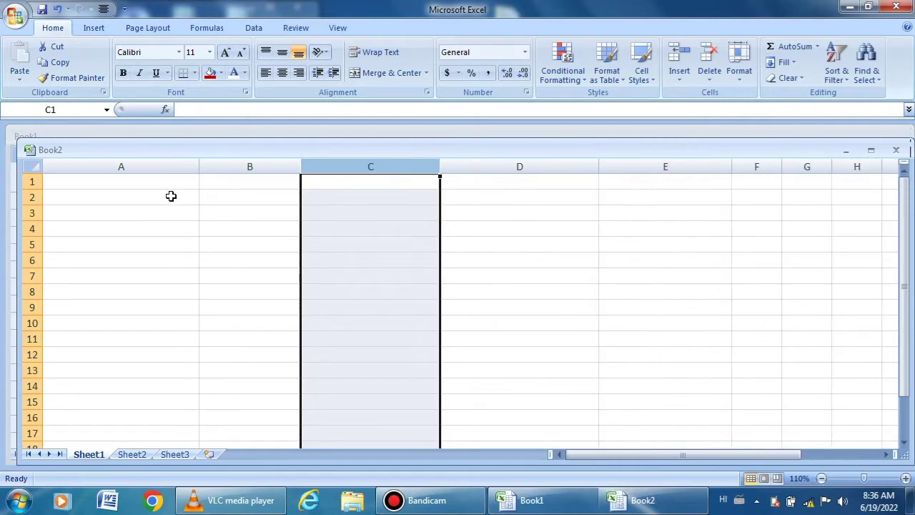
# - Merge A1 through E1 into one centred cell and start editing it
pyautogui.moveTo(74, 180); pyautogui.dragTo(608, 171)
pyautogui.click(368, 72)
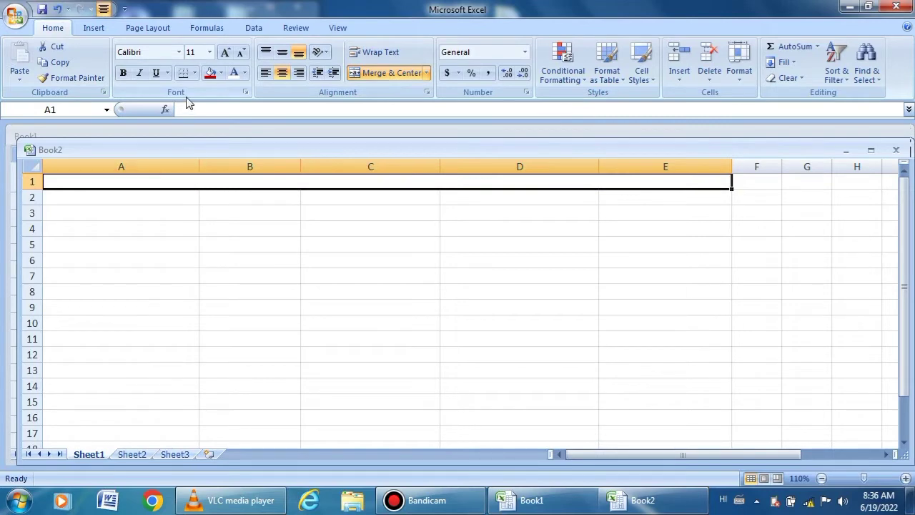
pyautogui.press('F2')
pyautogui.click(424, 502)
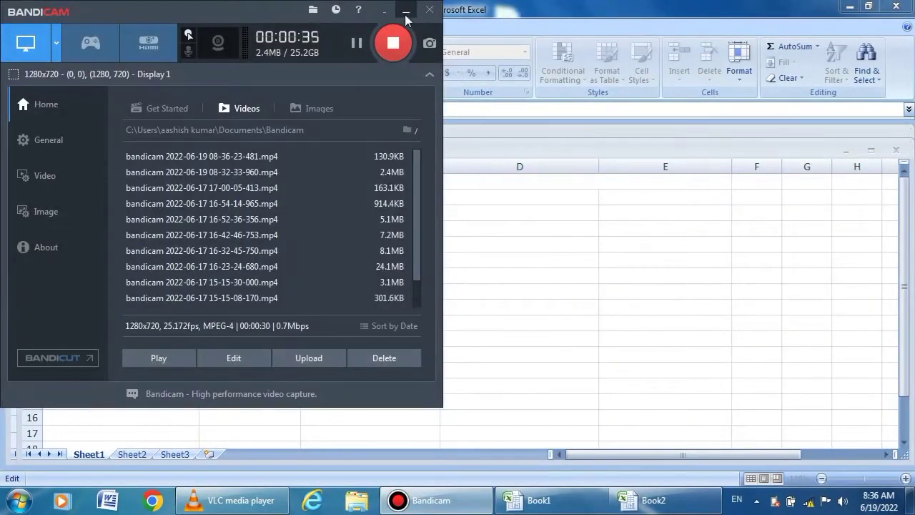
pyautogui.click(405, 14)
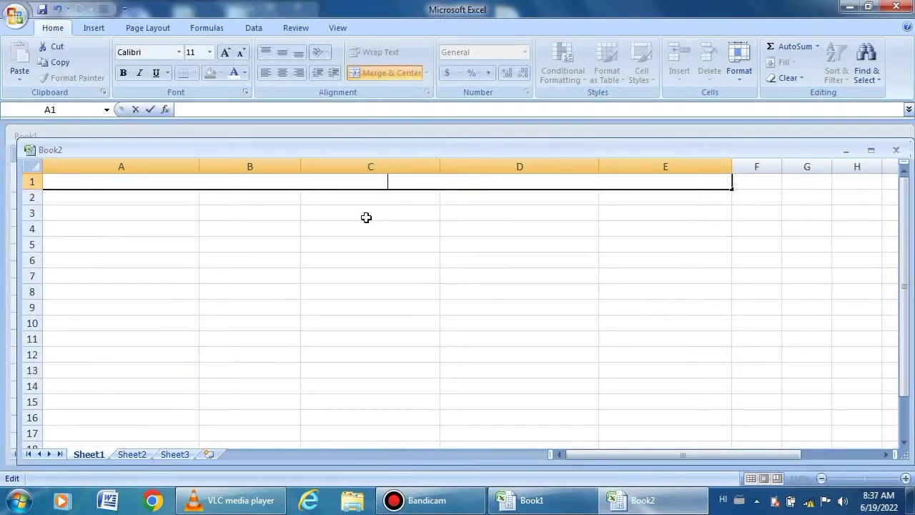
# - Type the Hindi heading 'माध्यमिक शिक्षा परिषद, उत्तर प्रदेश, प्रयागराज' into merged A1
pyautogui.write('मा')
pyautogui.write('ध्य')
pyautogui.write('ि')
pyautogui.press('BackSpace')
pyautogui.write('मि')
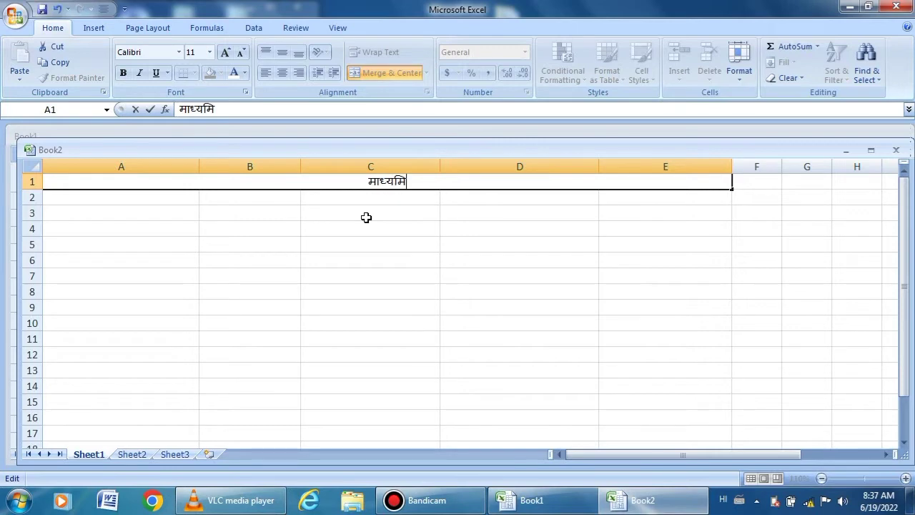
pyautogui.write('क श')
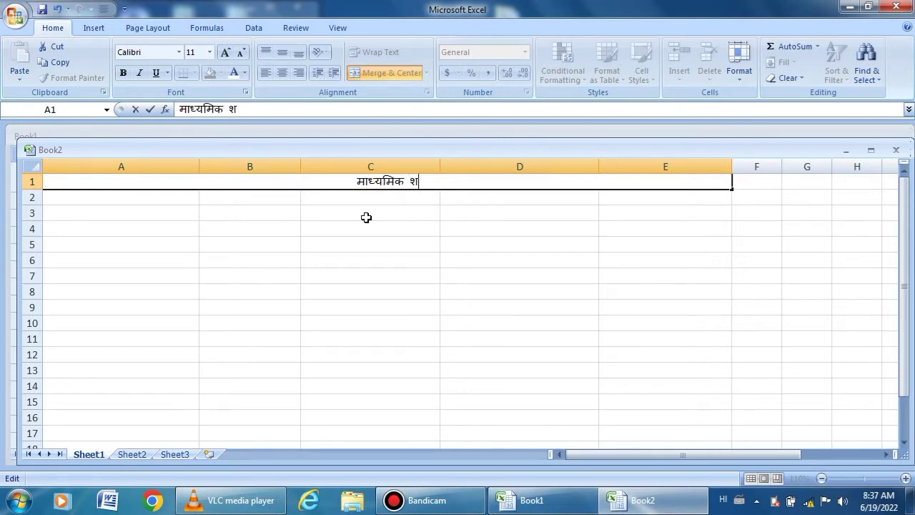
pyautogui.write('िक्')
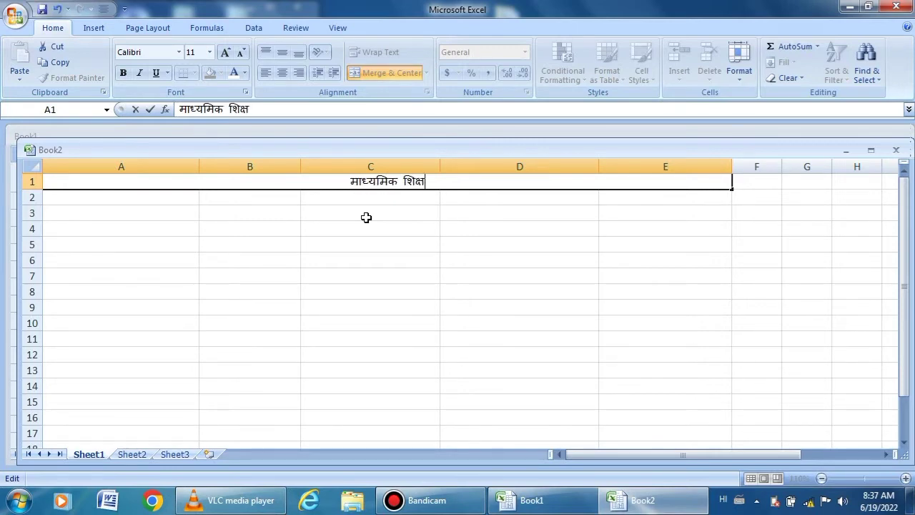
pyautogui.write('षा परि')
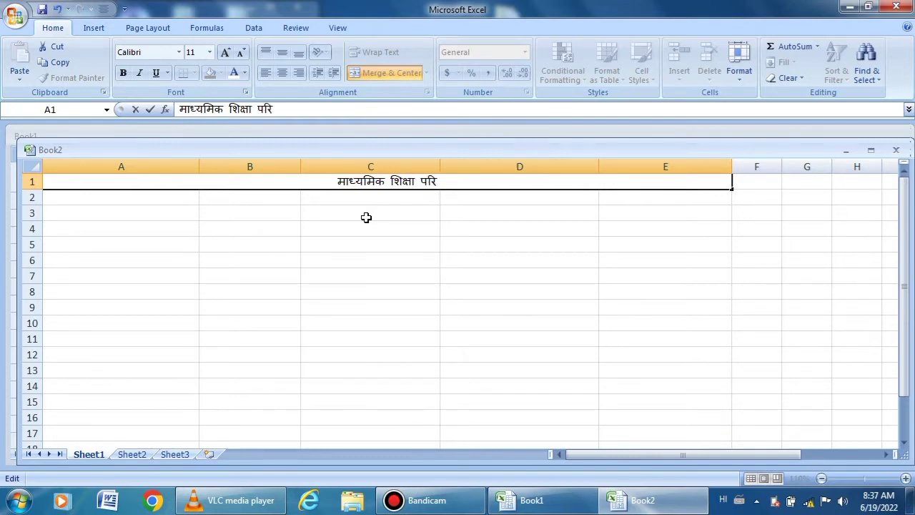
pyautogui.write('षद ,')
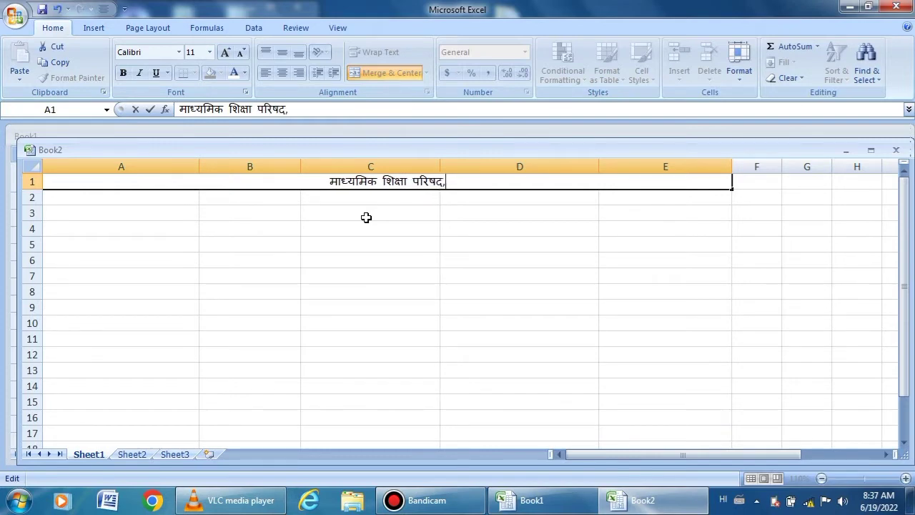
pyautogui.write(' उत्तर प्रद')
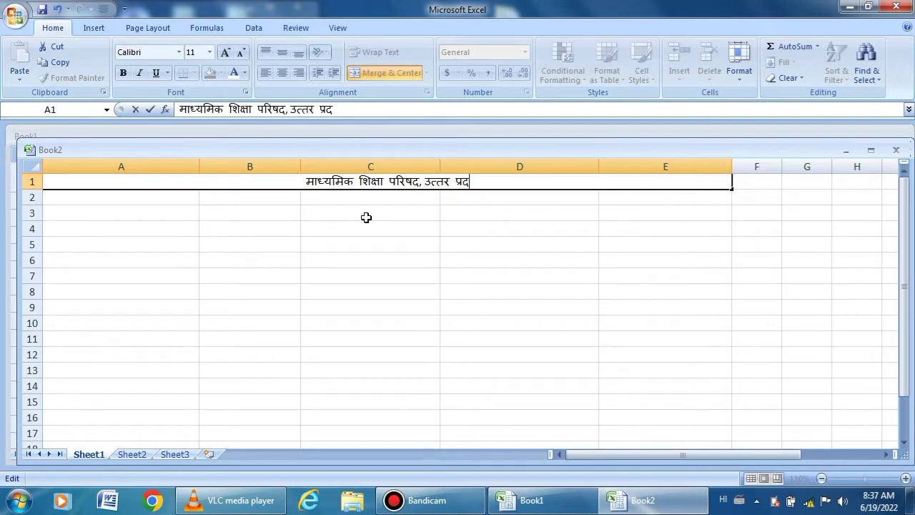
pyautogui.write('ेश, फ')
pyautogui.press('BackSpace')
pyautogui.write('प')
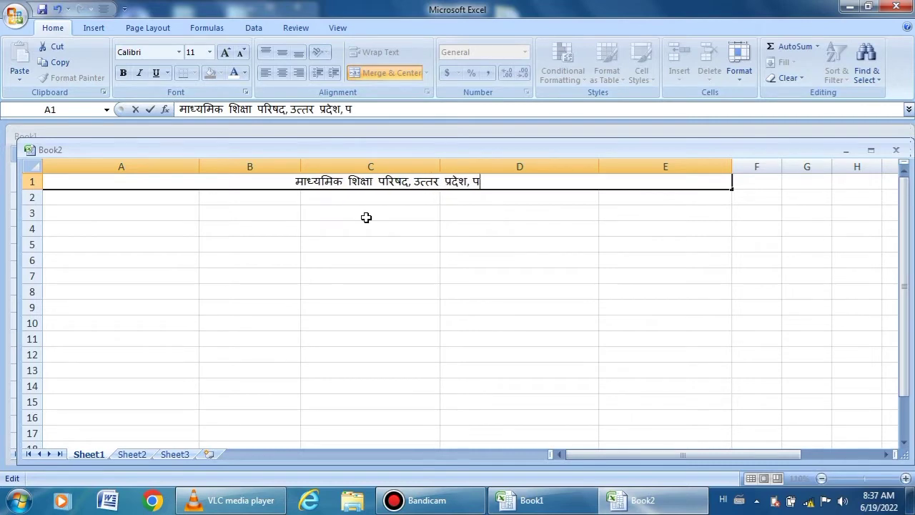
pyautogui.write('्रयागराज')
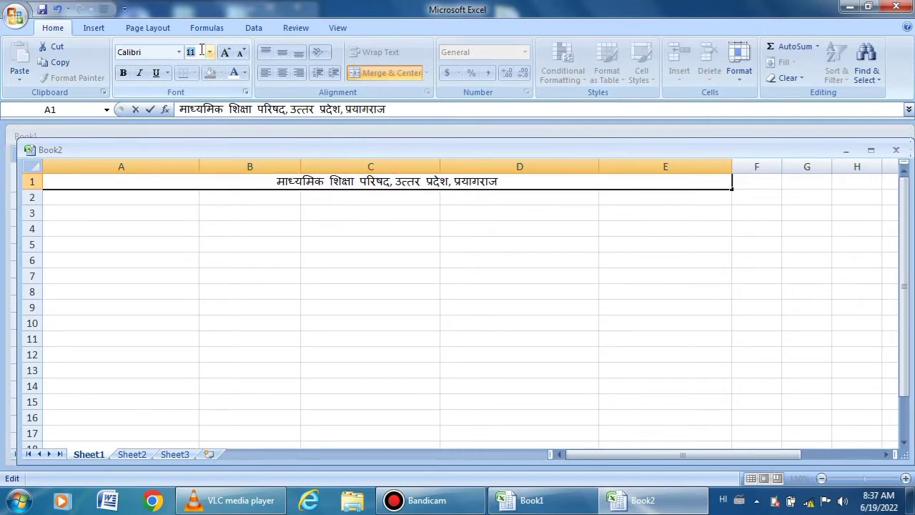
pyautogui.press('BackSpace')
# - Enter font size 17 and restore the heading's final letter ज
pyautogui.click(195, 52)
pyautogui.write('17')
pyautogui.click(388, 194)
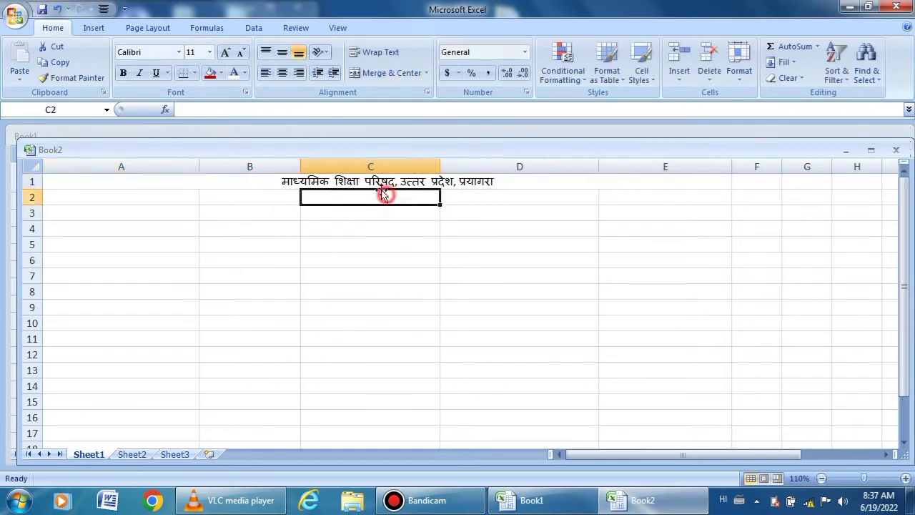
pyautogui.click(386, 180)
pyautogui.press('F2')
pyautogui.write('ज')
pyautogui.click(490, 211)
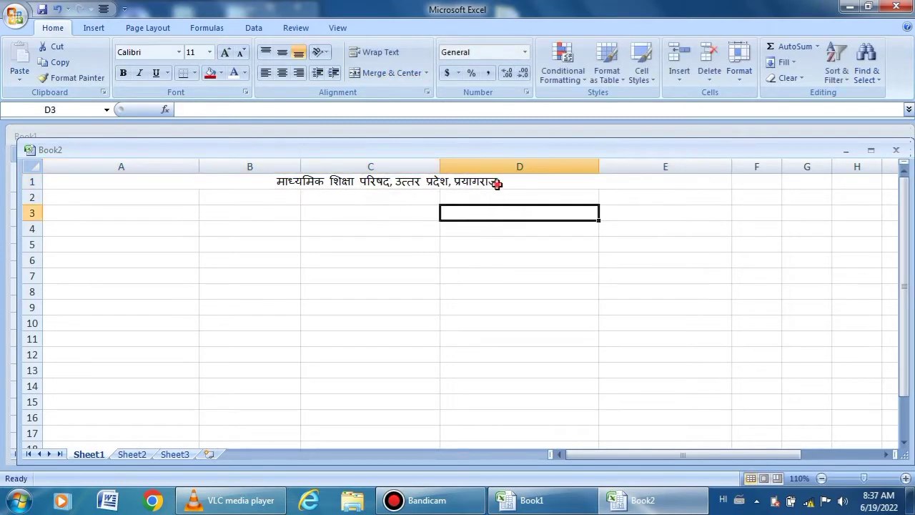
pyautogui.click(493, 182)
pyautogui.click(194, 52)
# - Apply font size 17 to the merged banner heading
pyautogui.write('1')
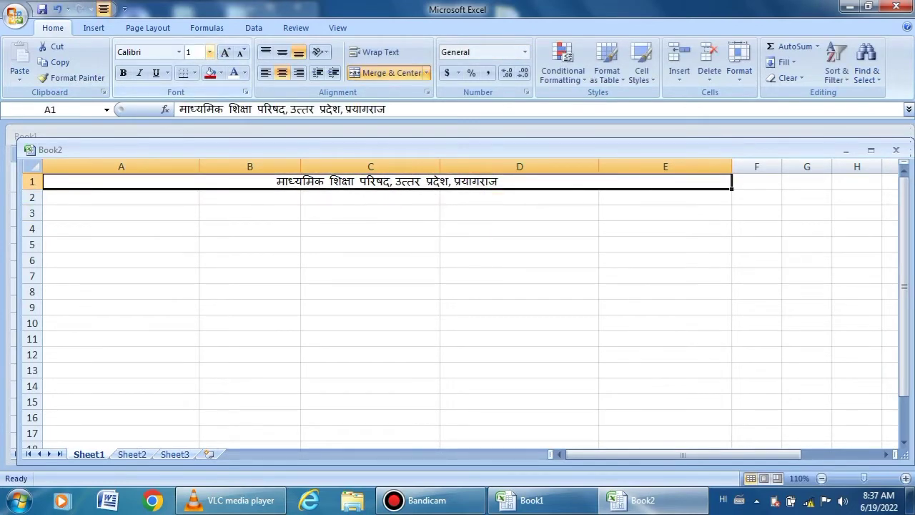
pyautogui.write('7')
pyautogui.press('Return')
pyautogui.click(219, 205)
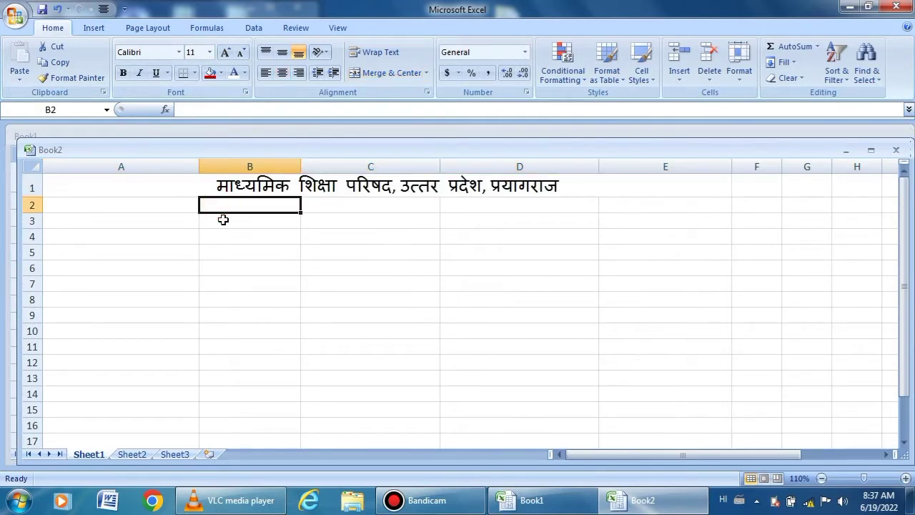
pyautogui.click(241, 187)
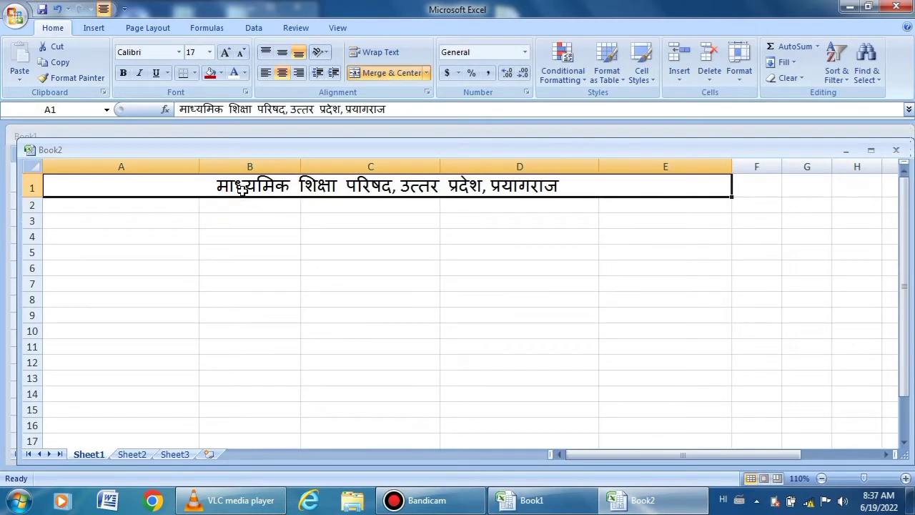
# - Fill the banner cell with red
pyautogui.click(221, 72)
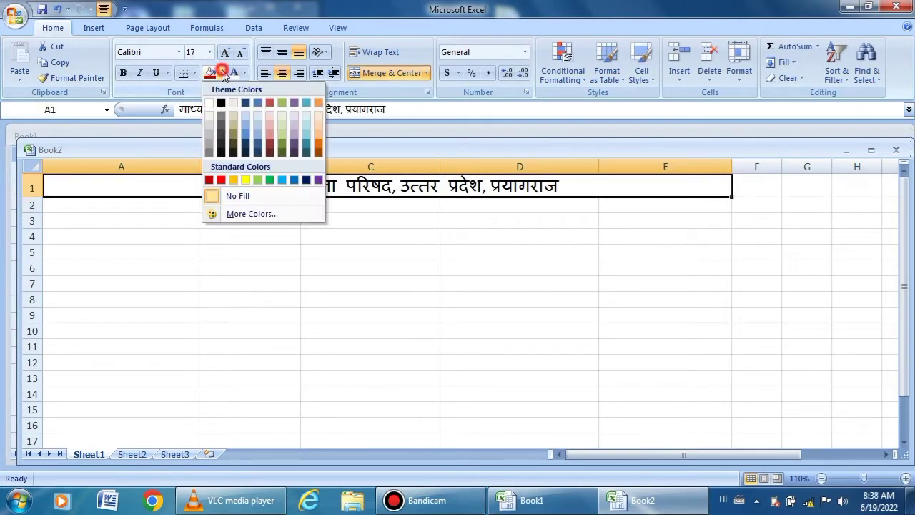
pyautogui.click(209, 179)
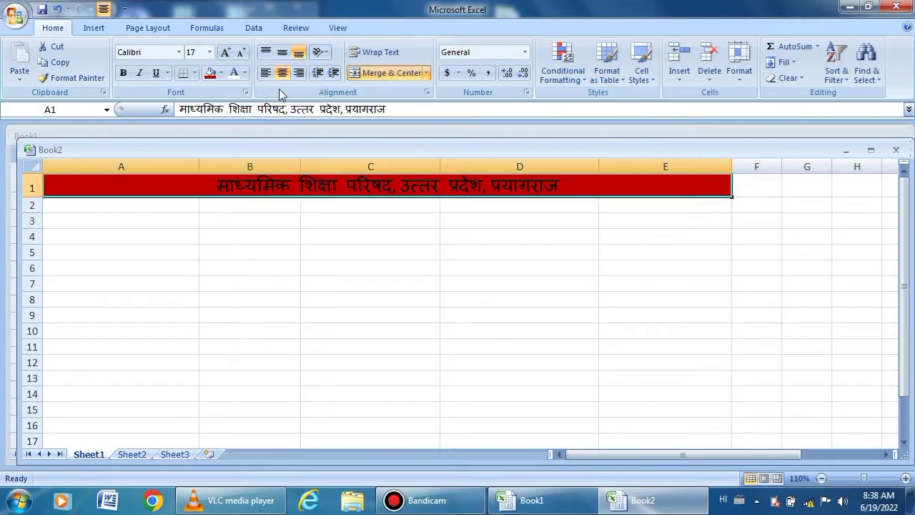
pyautogui.click(221, 73)
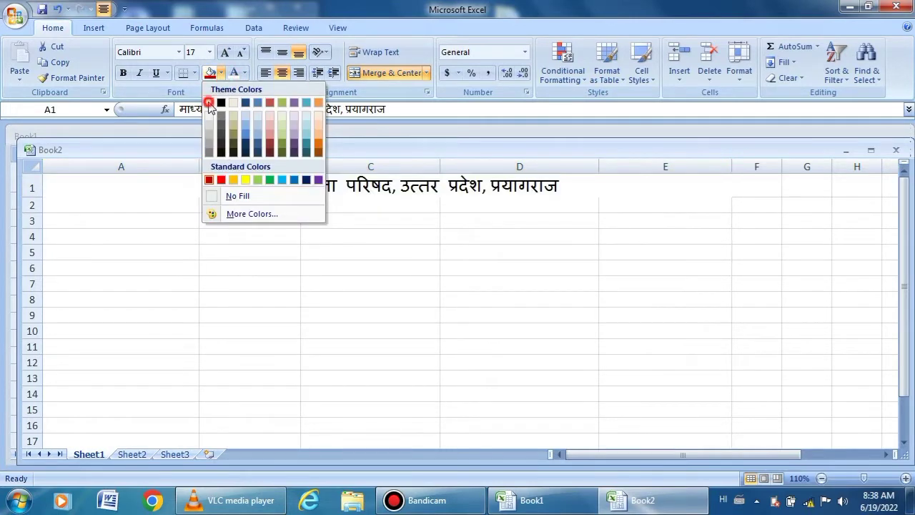
pyautogui.click(209, 103)
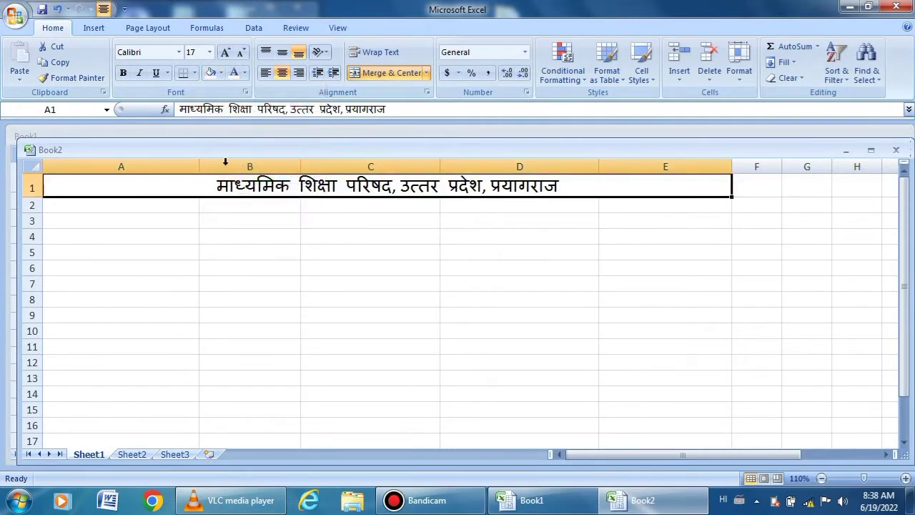
pyautogui.click(221, 73)
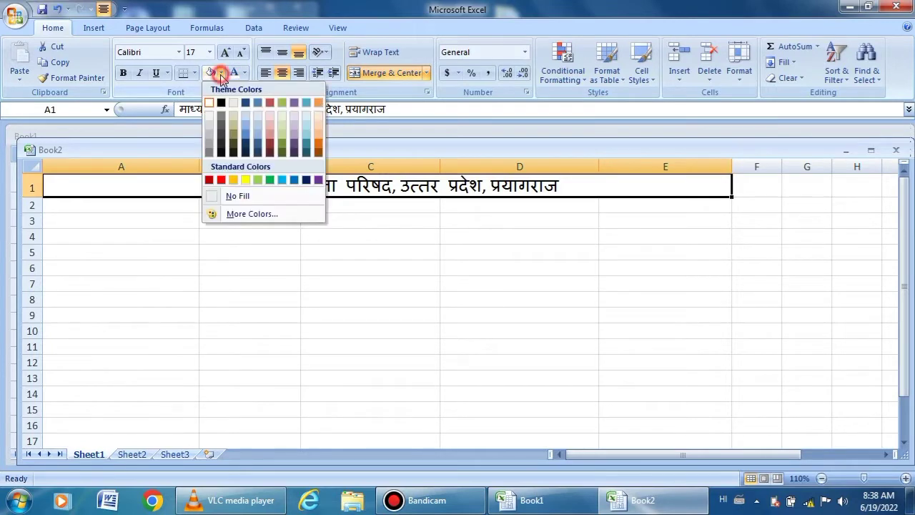
pyautogui.click(209, 179)
pyautogui.click(163, 223)
pyautogui.click(212, 194)
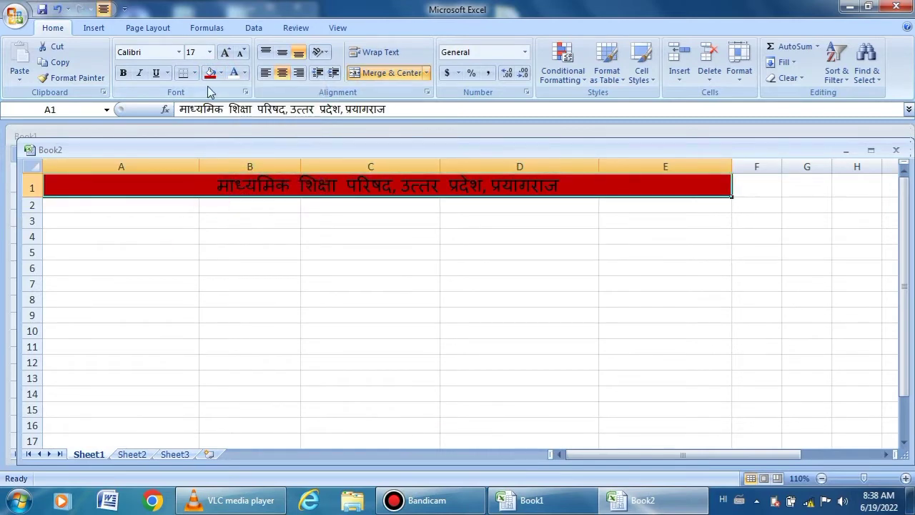
# - Make the banner text white and centre it vertically in the row
pyautogui.click(244, 73)
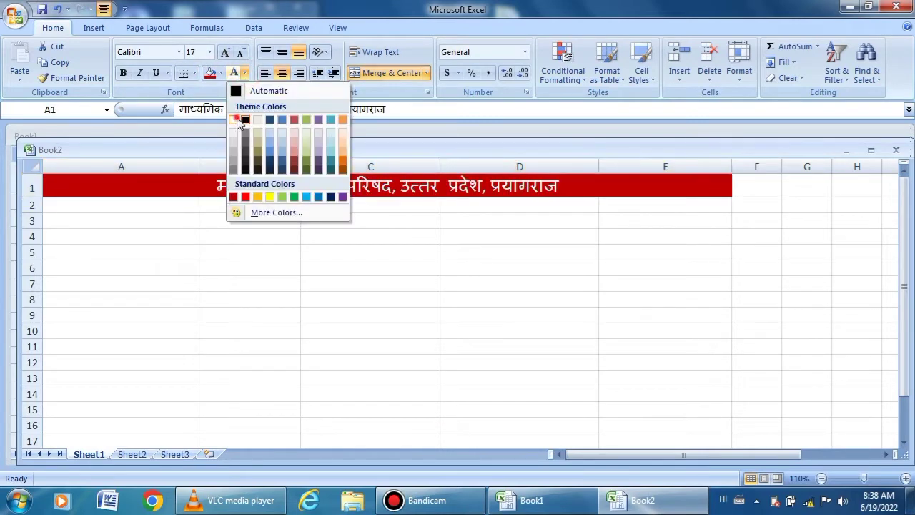
pyautogui.click(234, 120)
pyautogui.click(212, 220)
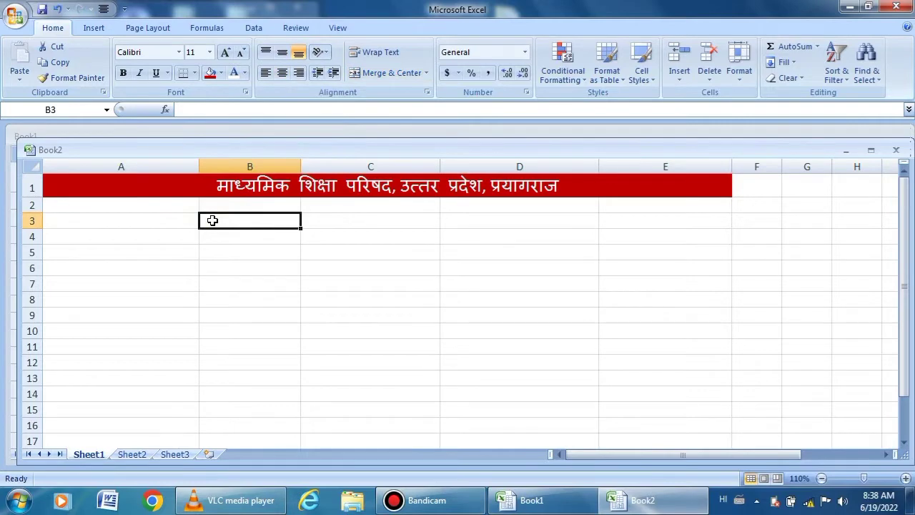
pyautogui.click(180, 187)
pyautogui.click(282, 53)
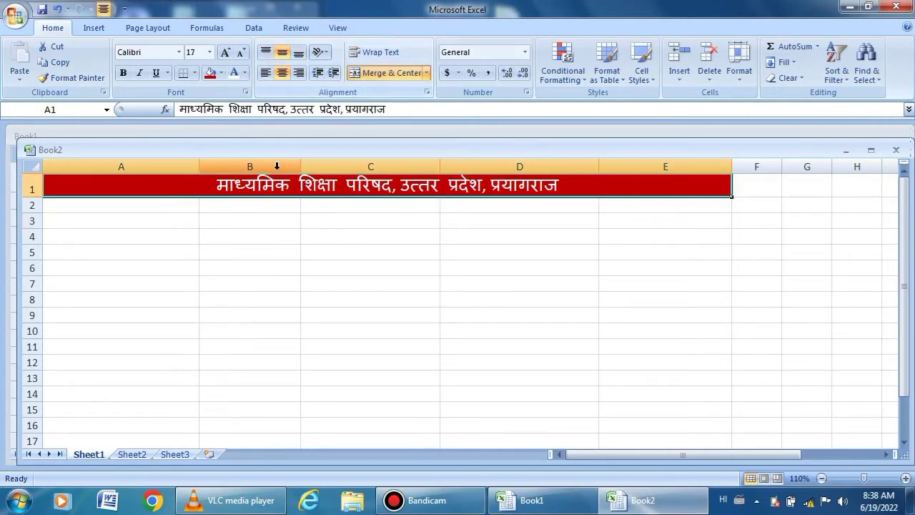
# - Raise row 1 height to 27.75 and rearrange cell A3
pyautogui.moveTo(32, 197); pyautogui.dragTo(45, 206)
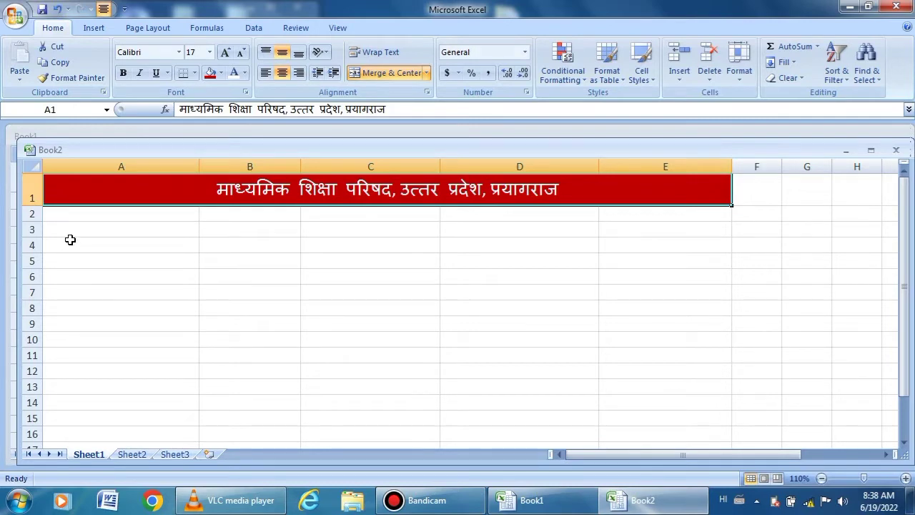
pyautogui.click(69, 242)
pyautogui.click(59, 233)
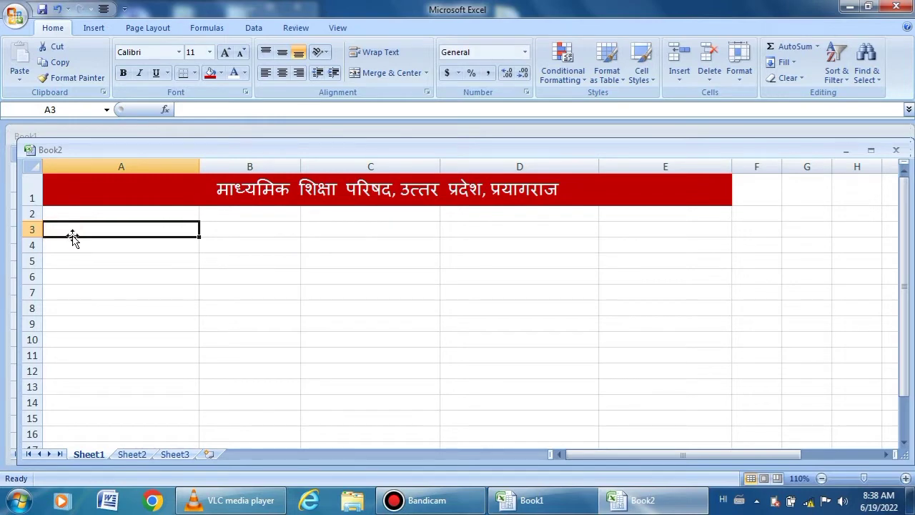
pyautogui.moveTo(72, 238); pyautogui.dragTo(214, 229)
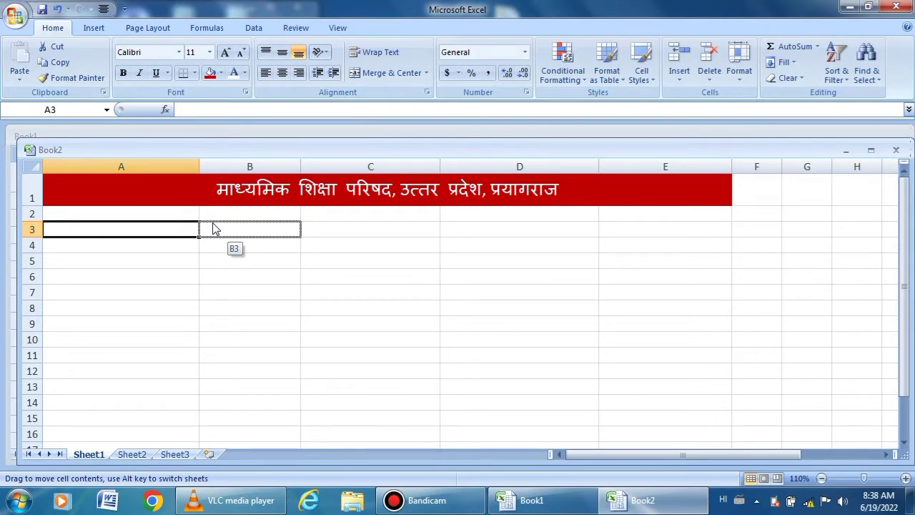
pyautogui.moveTo(215, 229); pyautogui.dragTo(301, 241)
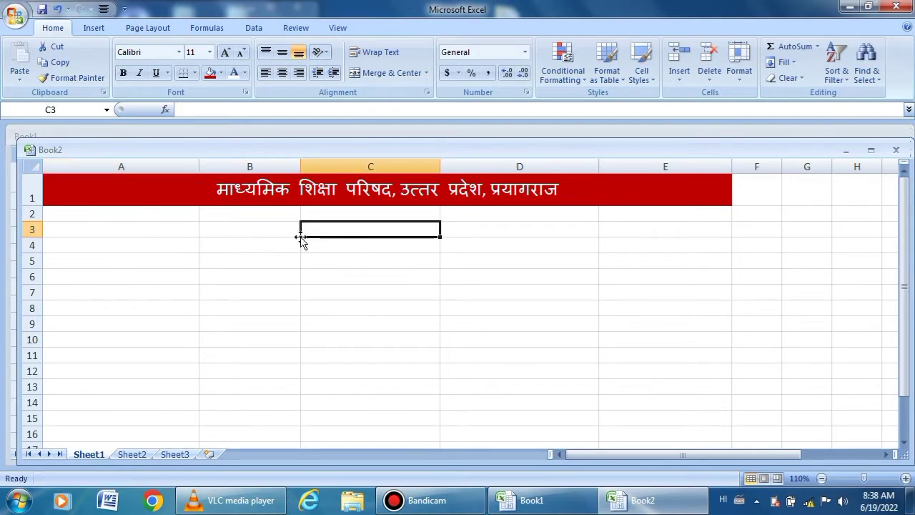
pyautogui.click(126, 239)
pyautogui.doubleClick(125, 234)
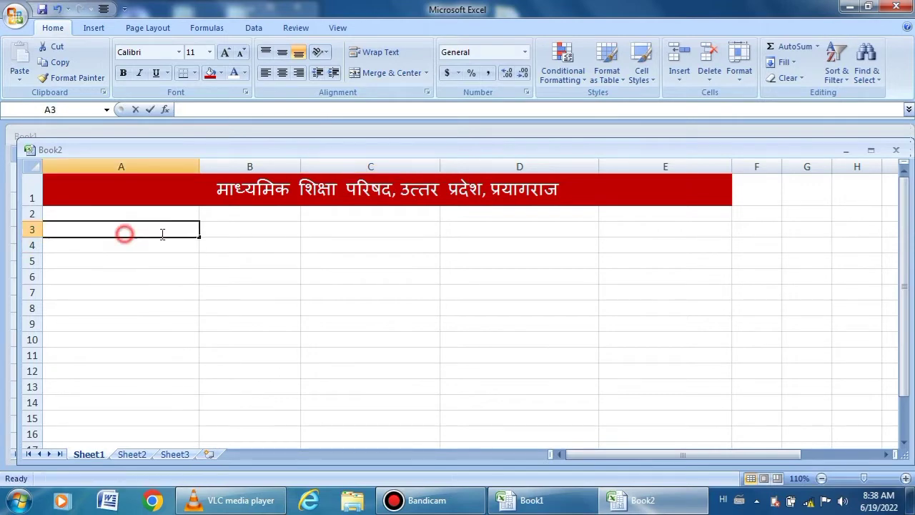
pyautogui.click(121, 251)
# - Merge A3 through C3 into one centred cell and switch input to English
pyautogui.moveTo(118, 230); pyautogui.dragTo(315, 227)
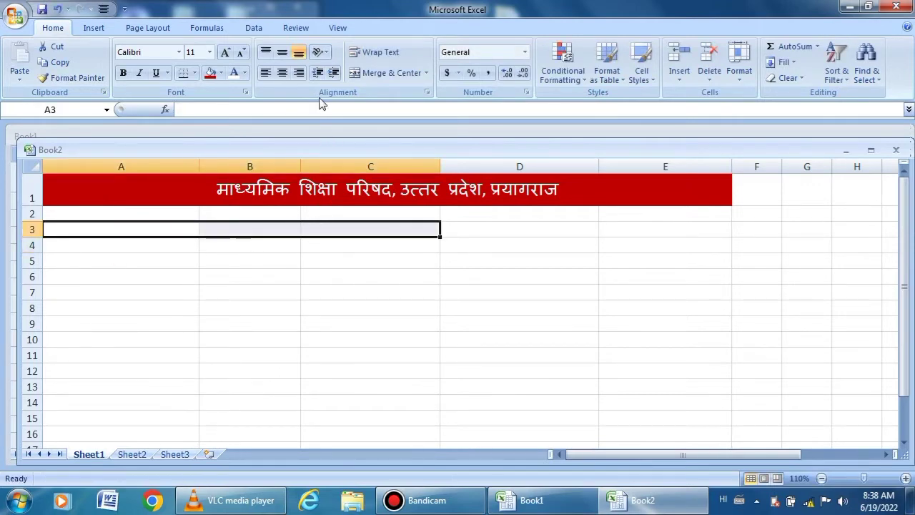
pyautogui.click(376, 75)
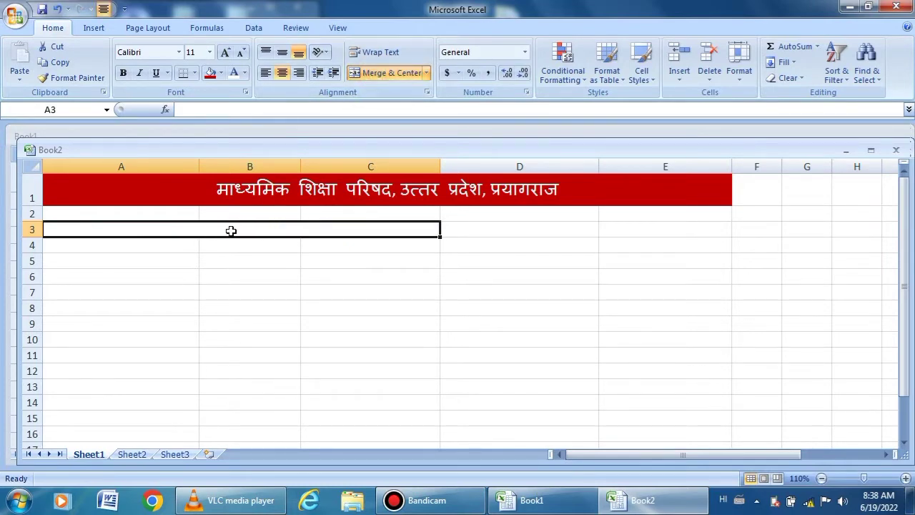
pyautogui.hotkey('alt', 'shift')
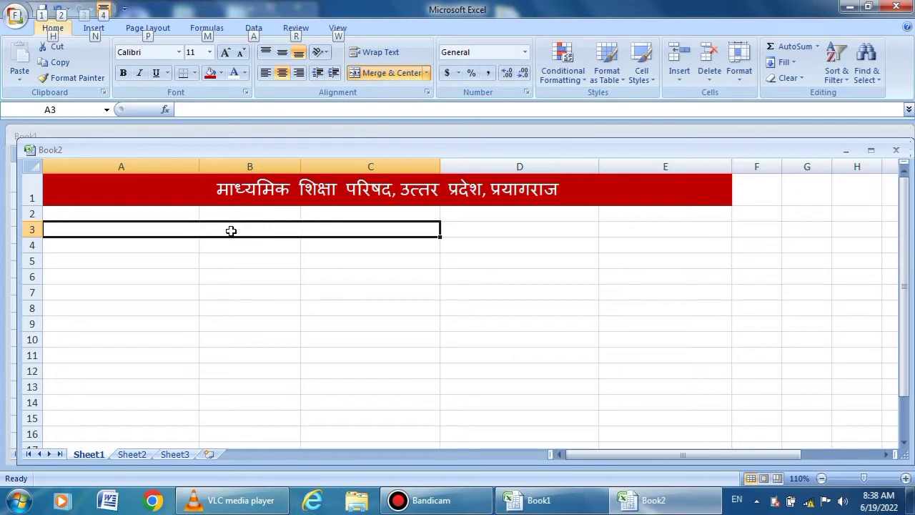
pyautogui.press('h')
pyautogui.press('i')
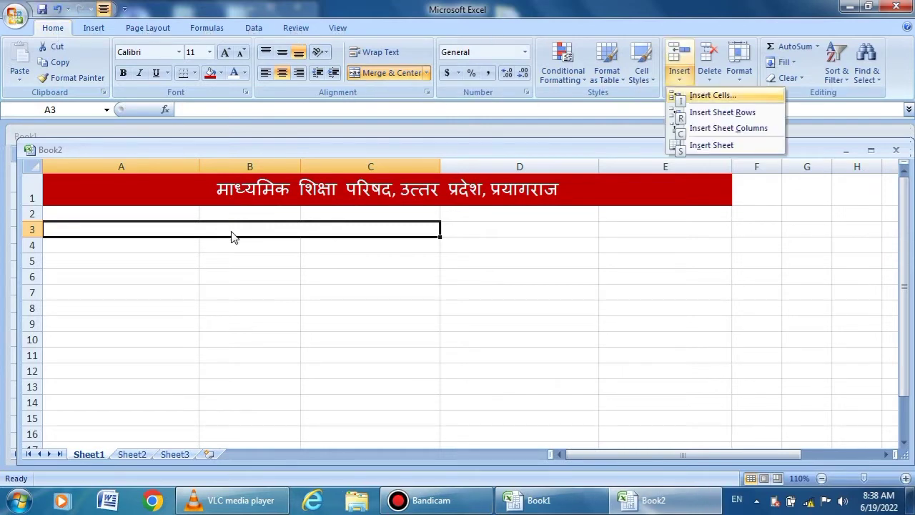
pyautogui.click(224, 232)
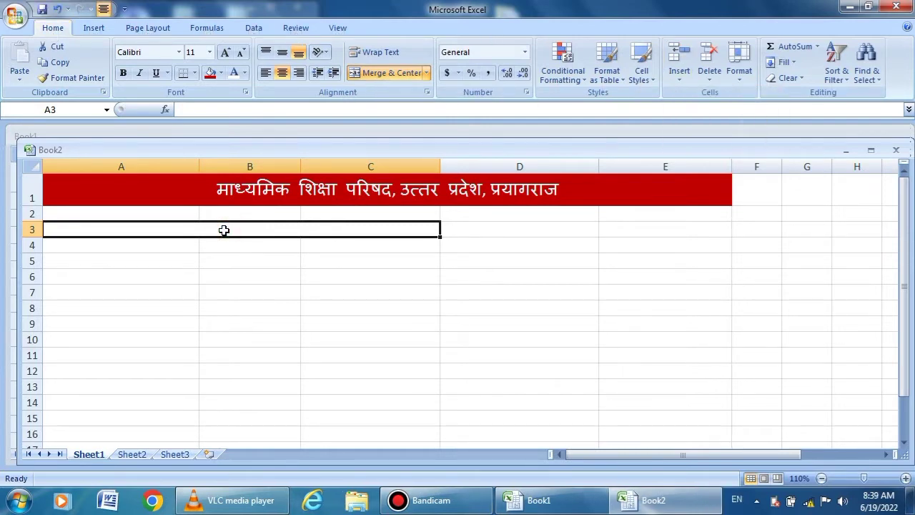
pyautogui.doubleClick(224, 230)
pyautogui.click(422, 500)
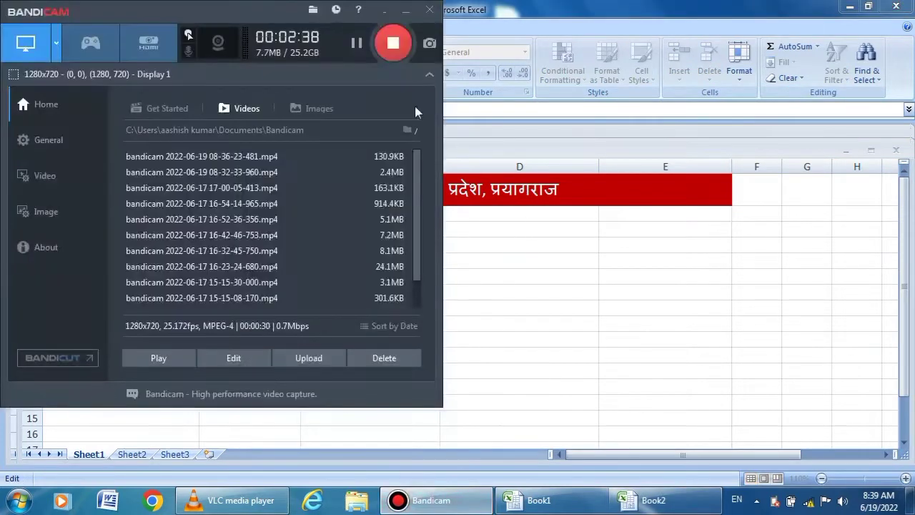
pyautogui.click(405, 10)
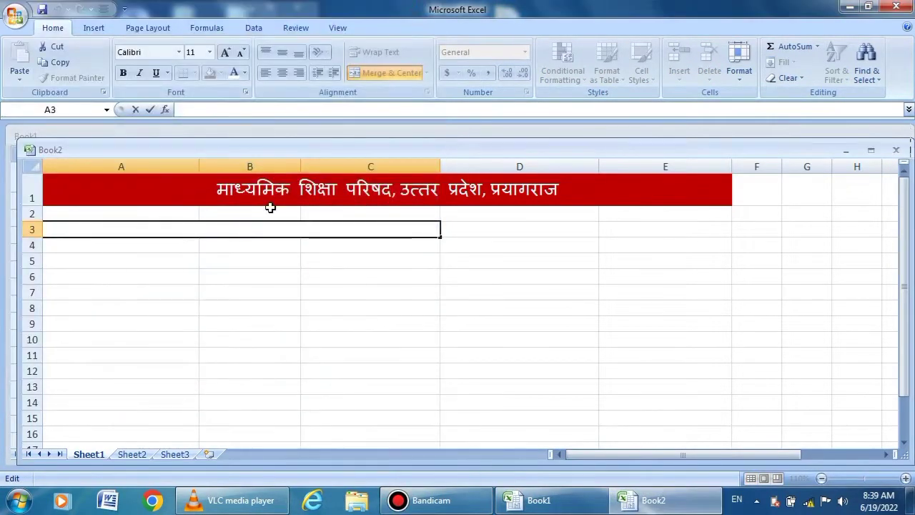
# - Enter 'High School Examination Result : 2022' in merged A3:C3
pyautogui.write('High')
pyautogui.press('BackSpace')
pyautogui.write('f')
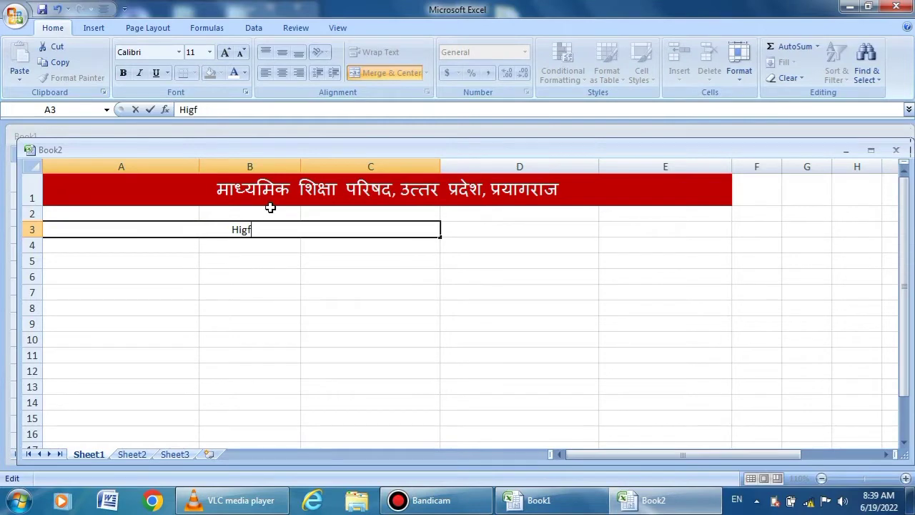
pyautogui.press('BackSpace')
pyautogui.write('h')
pyautogui.write(' School')
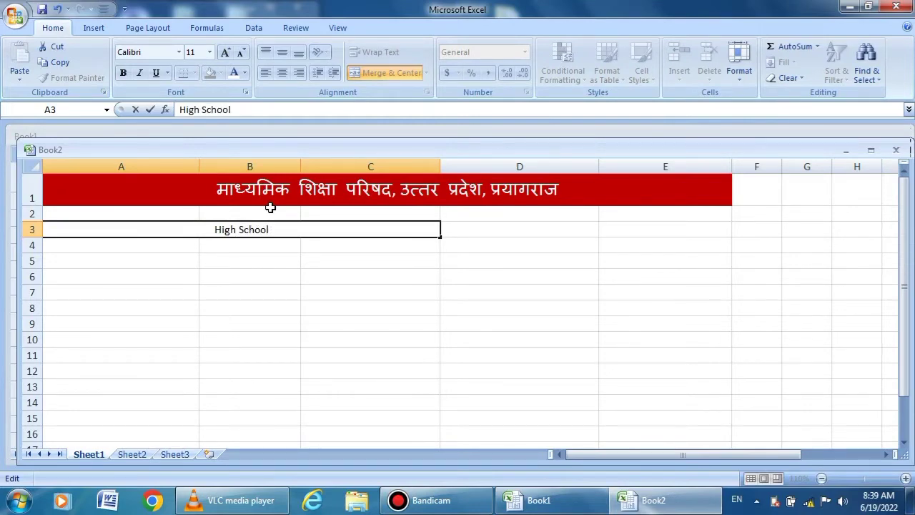
pyautogui.write(' Exam')
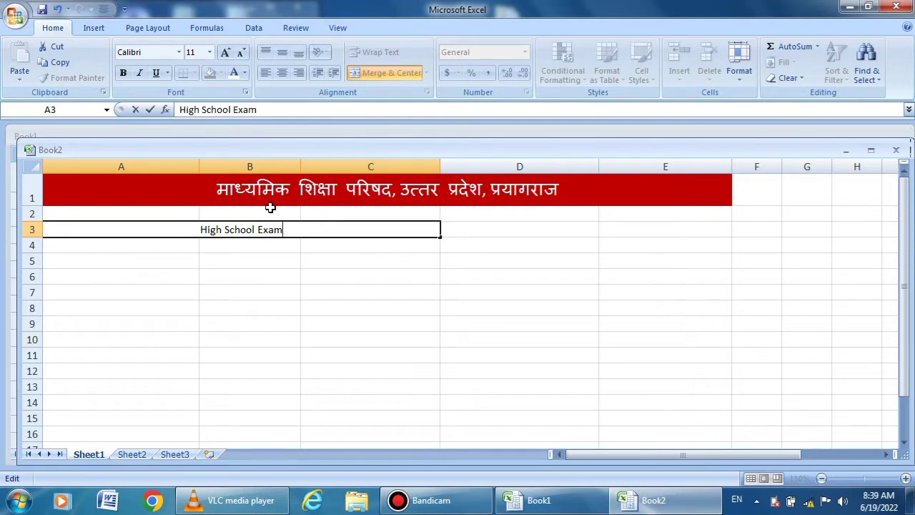
pyautogui.write('ination')
pyautogui.write(' Res')
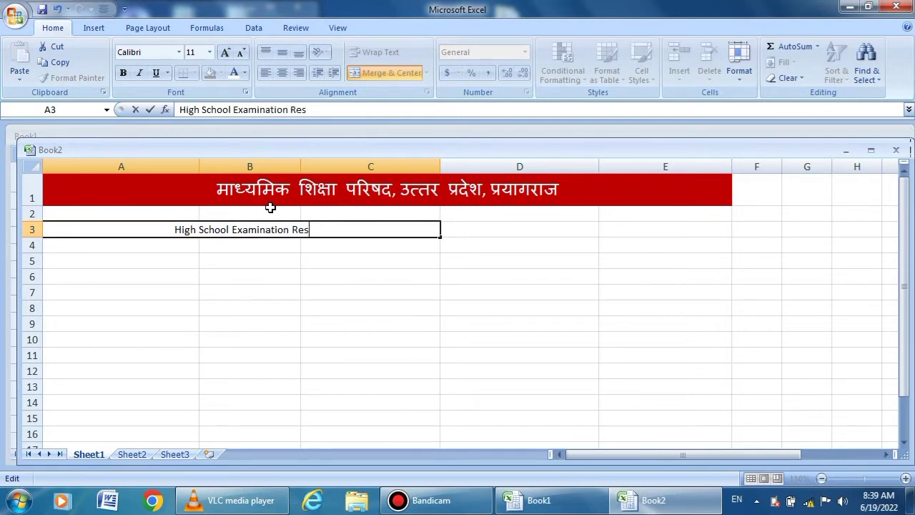
pyautogui.write('ult : ')
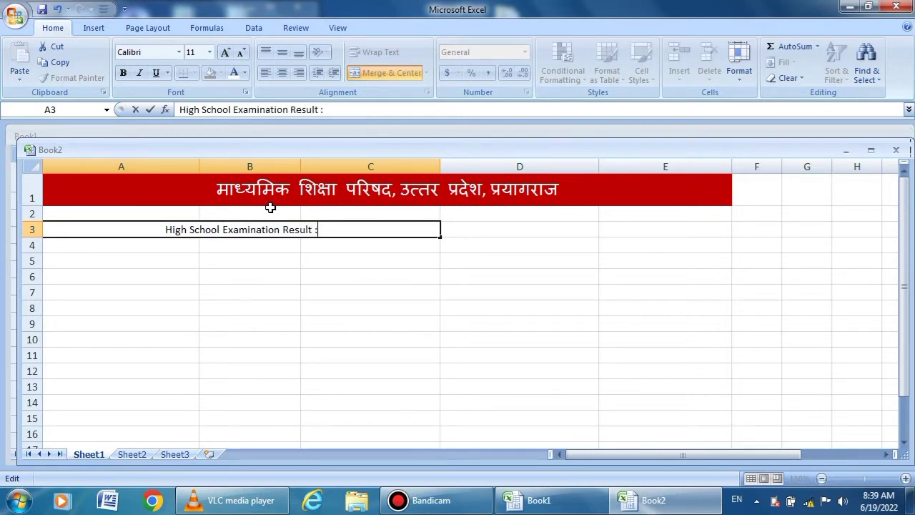
pyautogui.write('202')
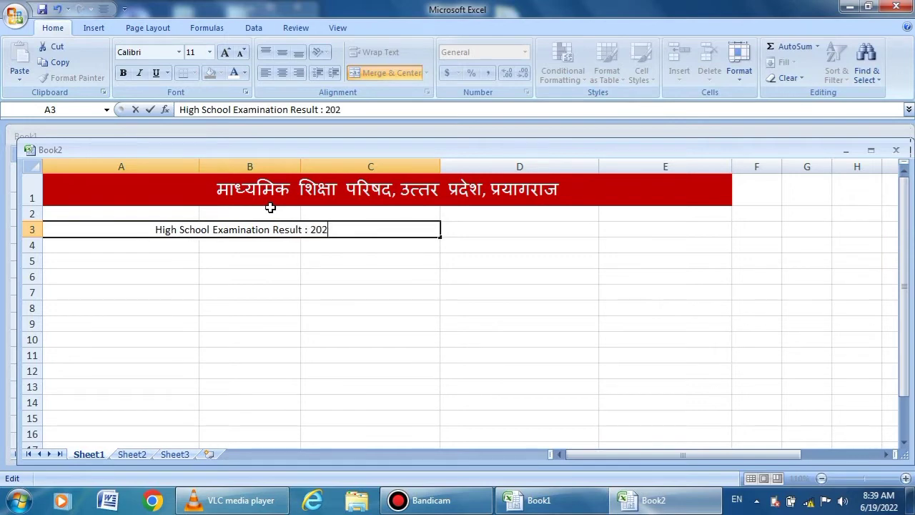
pyautogui.write('2')
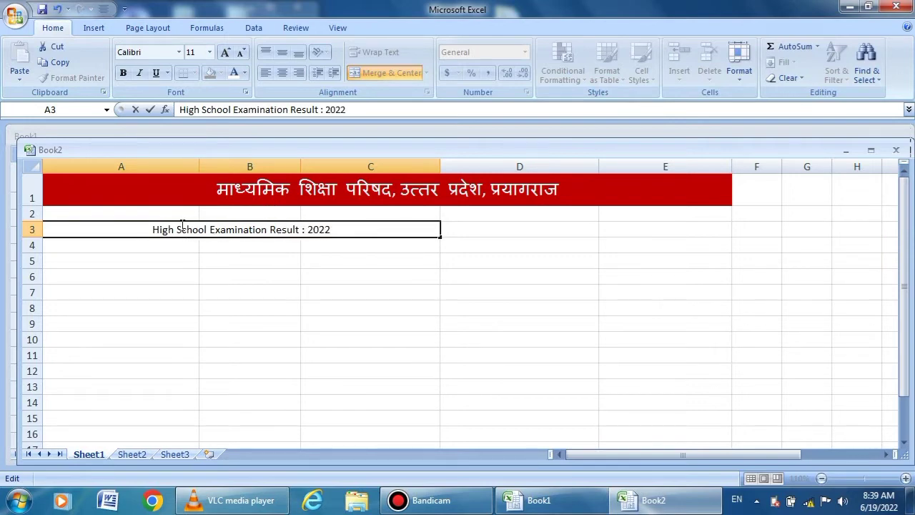
pyautogui.click(243, 198)
# - Set the Hindi banner font to Agency FB
pyautogui.click(164, 49)
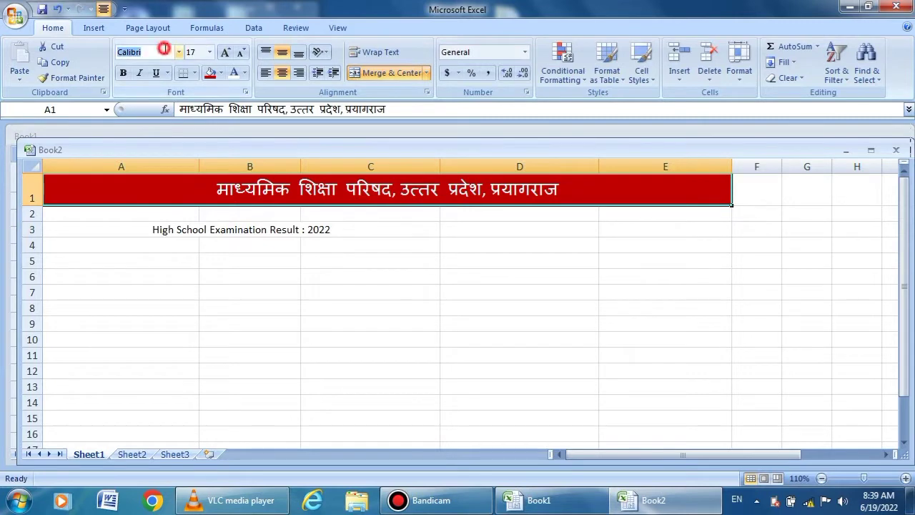
pyautogui.click(178, 52)
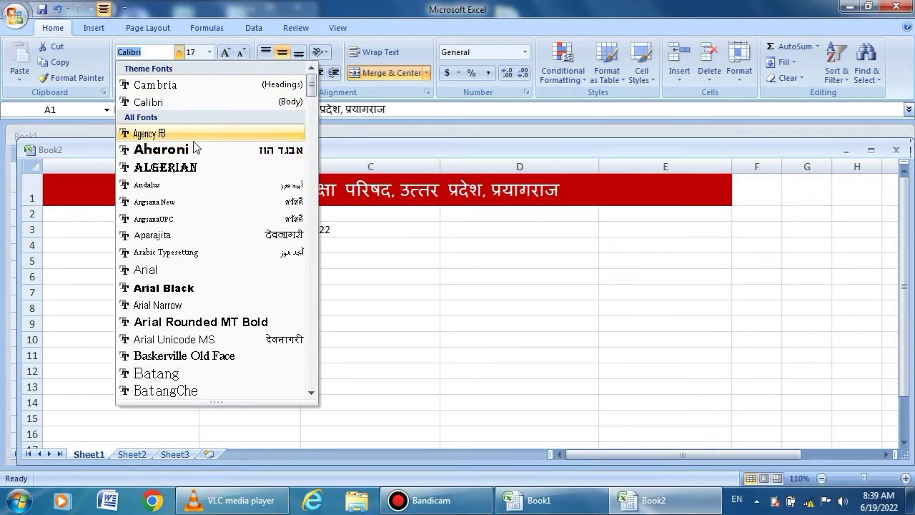
pyautogui.click(195, 139)
# - Make the row 3 exam heading bold
pyautogui.click(227, 236)
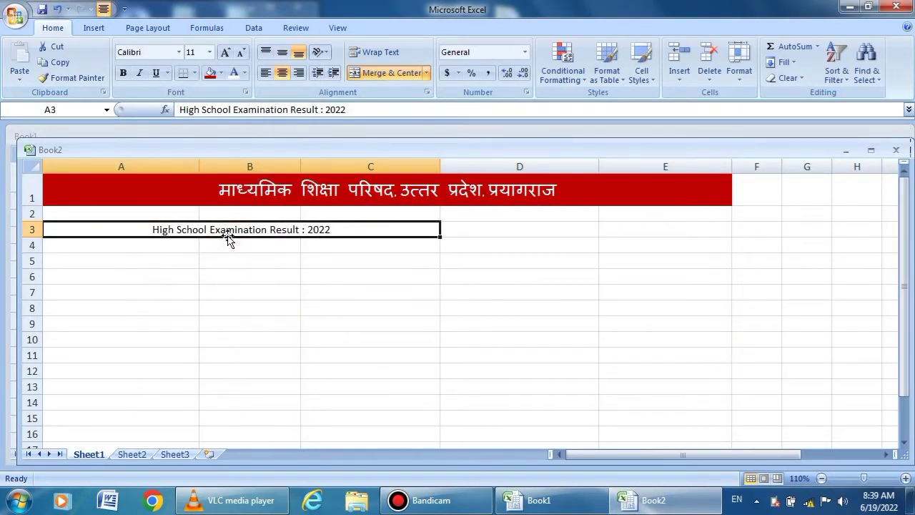
pyautogui.click(124, 74)
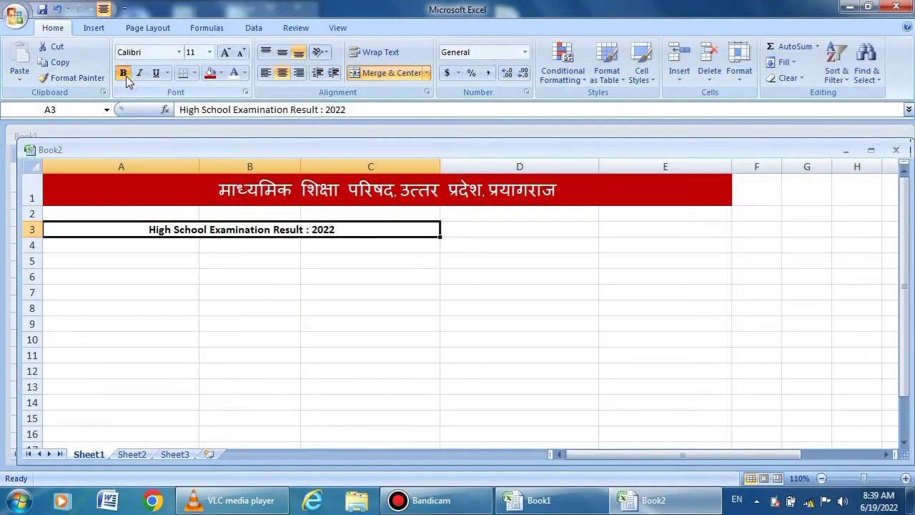
pyautogui.click(233, 277)
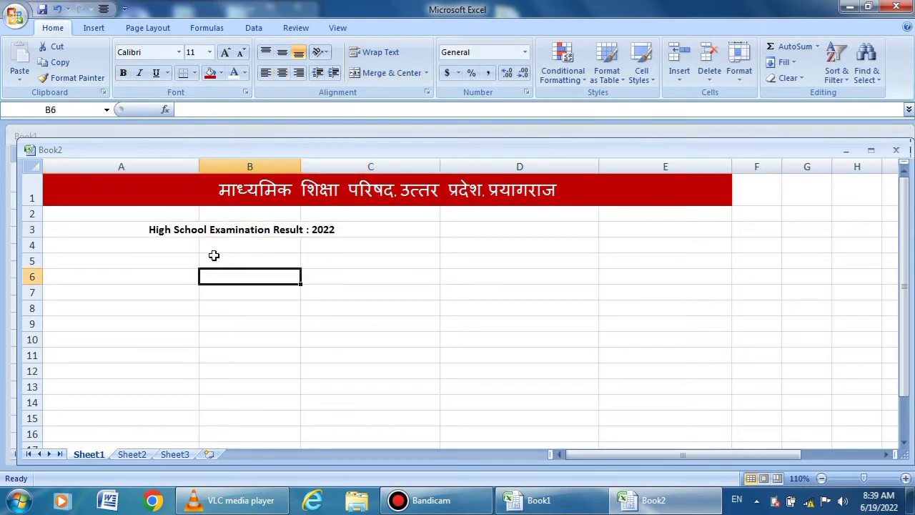
pyautogui.click(129, 212)
pyautogui.click(158, 242)
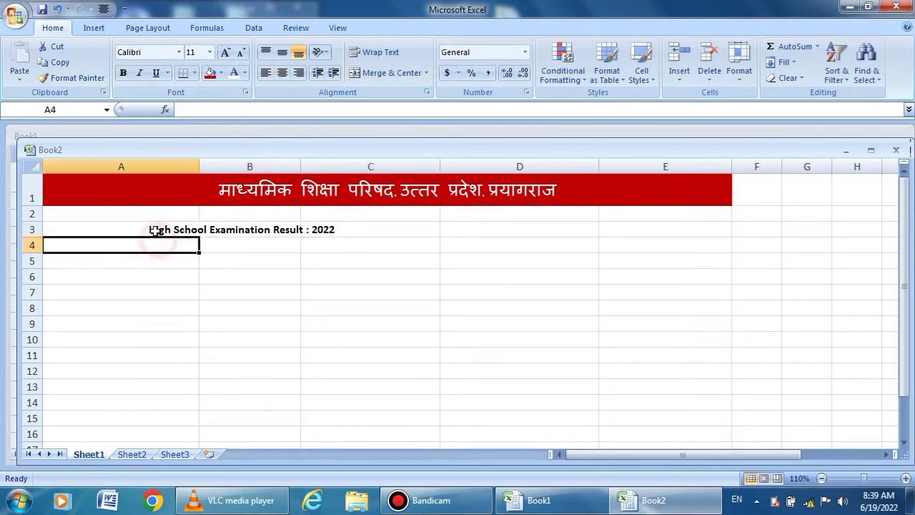
pyautogui.click(153, 232)
pyautogui.click(174, 266)
pyautogui.click(133, 244)
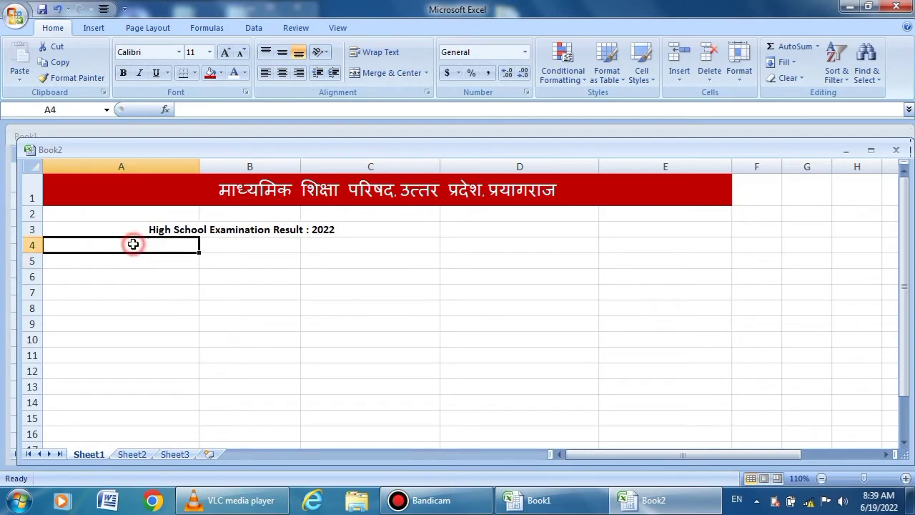
pyautogui.moveTo(133, 245); pyautogui.dragTo(520, 243)
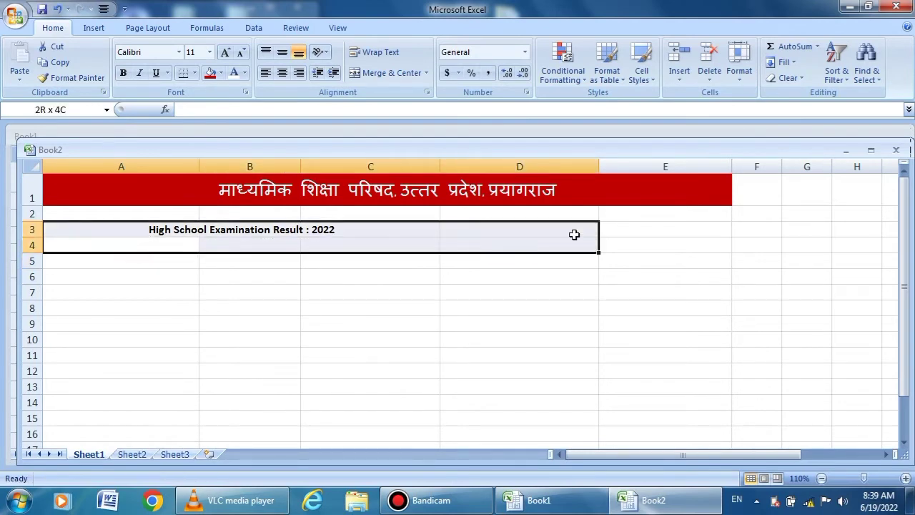
pyautogui.click(532, 293)
pyautogui.click(244, 261)
pyautogui.click(249, 247)
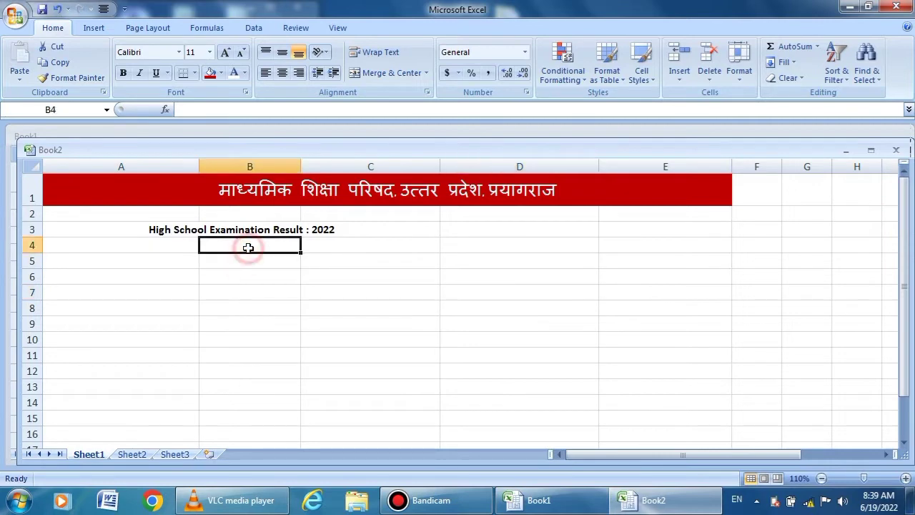
pyautogui.click(251, 271)
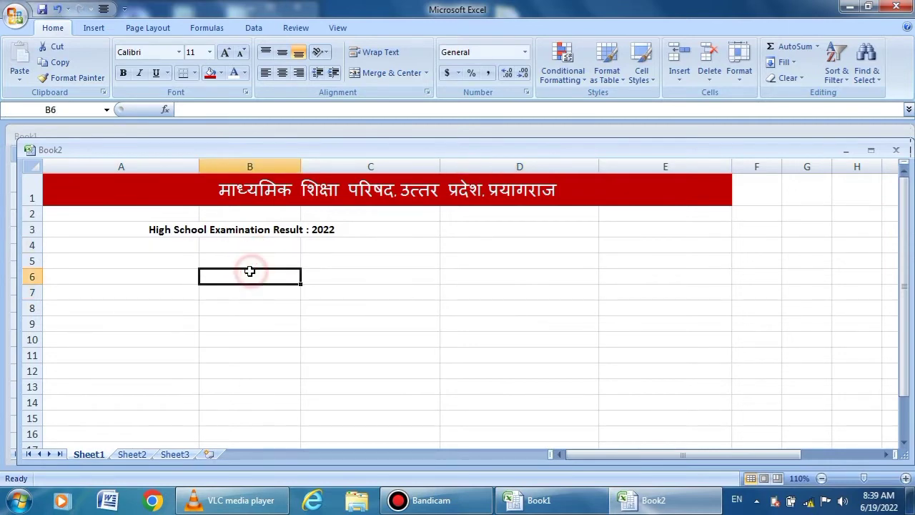
pyautogui.click(254, 249)
pyautogui.moveTo(258, 259); pyautogui.dragTo(317, 257)
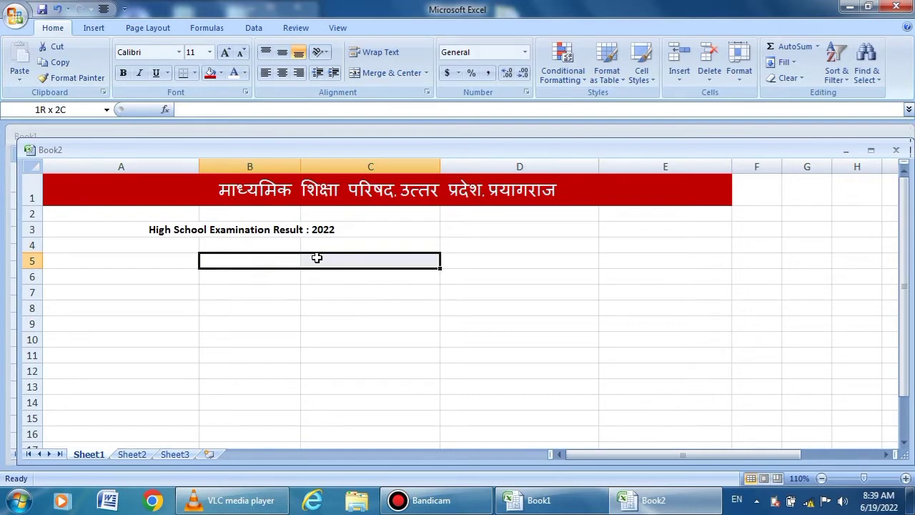
# - Merge B5:C5, enter 'CANDIDATE DETAILS', and select A5 through D5
pyautogui.click(361, 78)
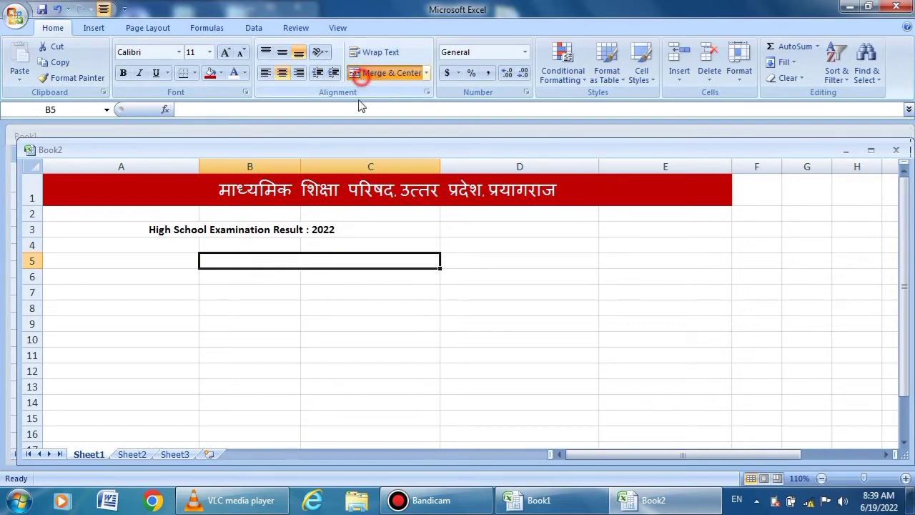
pyautogui.doubleClick(278, 261)
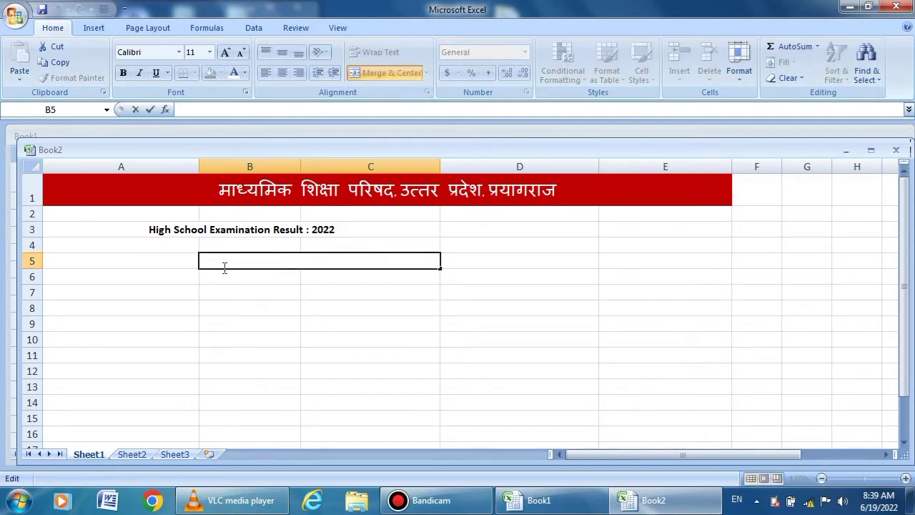
pyautogui.write('CANDIDA')
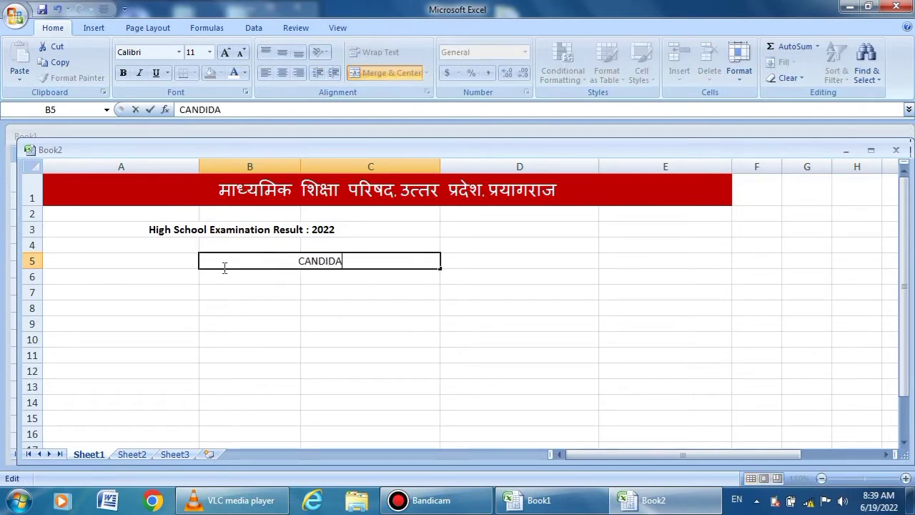
pyautogui.write('TE RES')
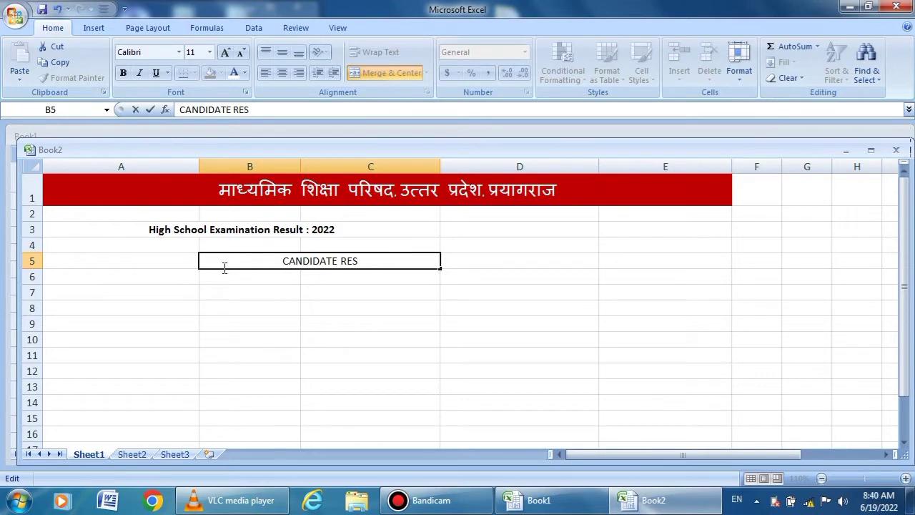
pyautogui.press('BackSpace')
pyautogui.press('BackSpace')
pyautogui.press('BackSpace')
pyautogui.write('DETAILSD')
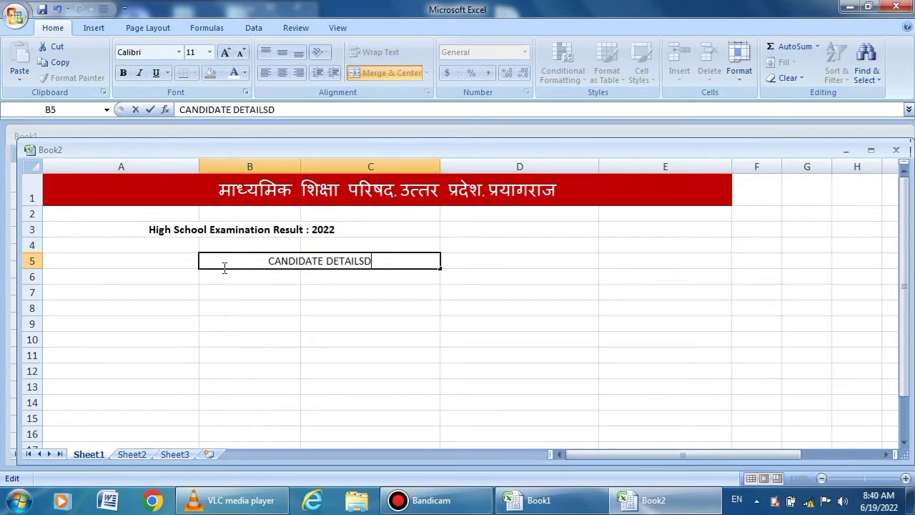
pyautogui.press('BackSpace')
pyautogui.press('BackSpace')
pyautogui.write('S')
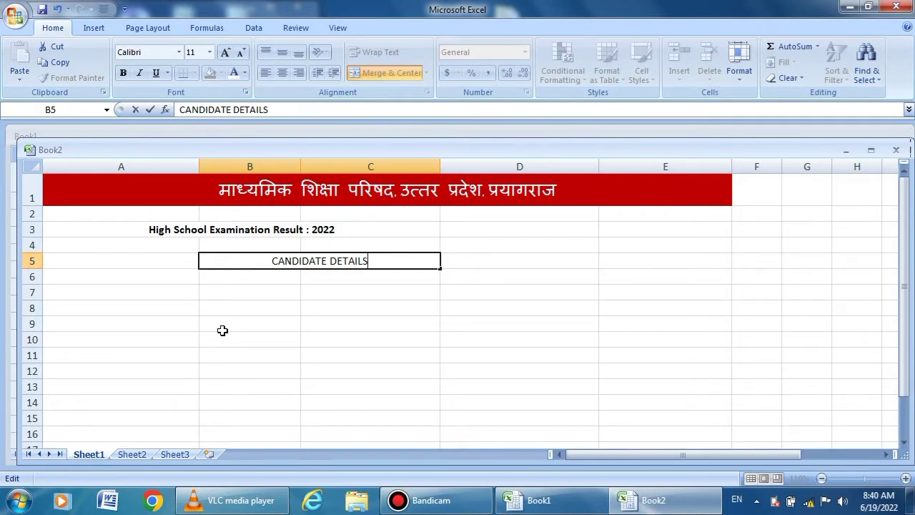
pyautogui.moveTo(78, 265); pyautogui.dragTo(500, 254)
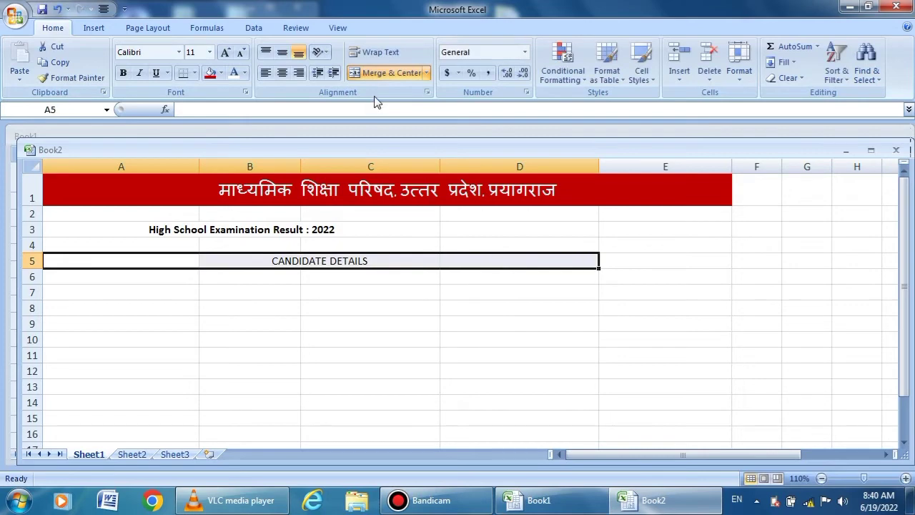
# - Merge A5:D5 with Merge Cells and vertically centre 'CANDIDATE DETAILS' in row 5
pyautogui.click(426, 73)
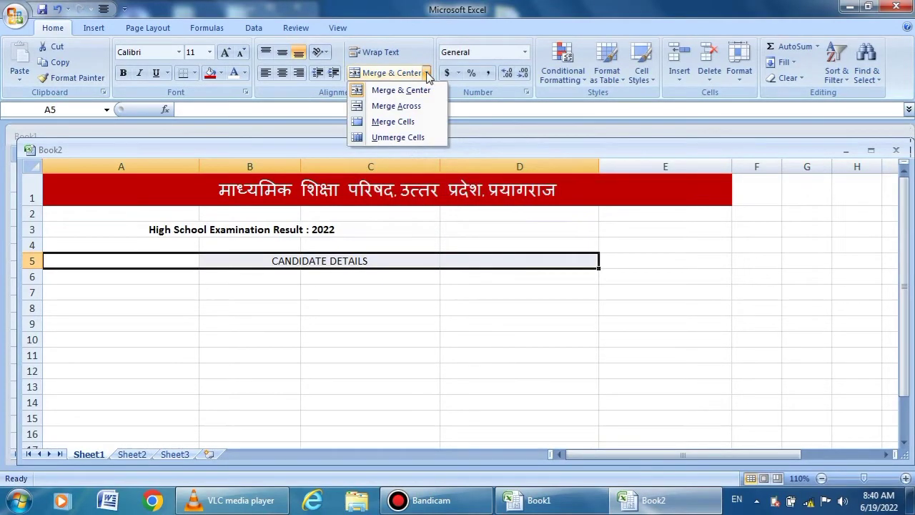
pyautogui.click(414, 123)
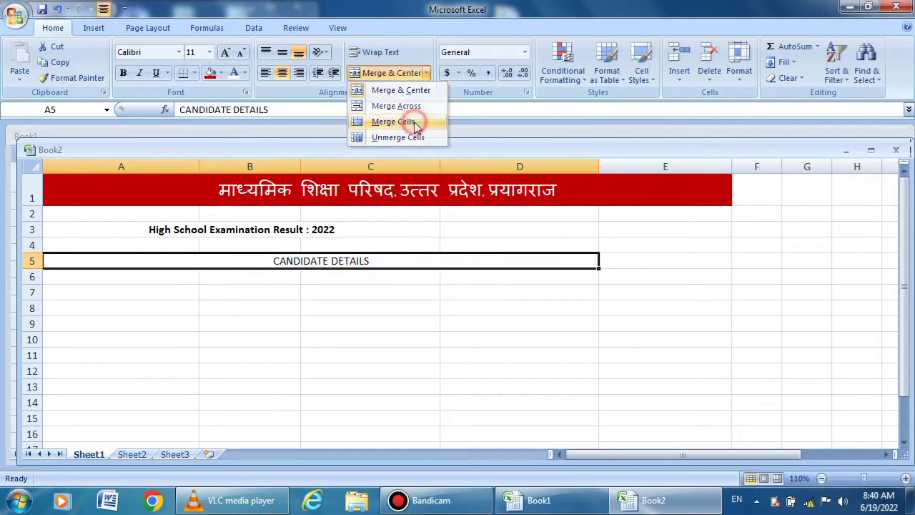
pyautogui.click(373, 262)
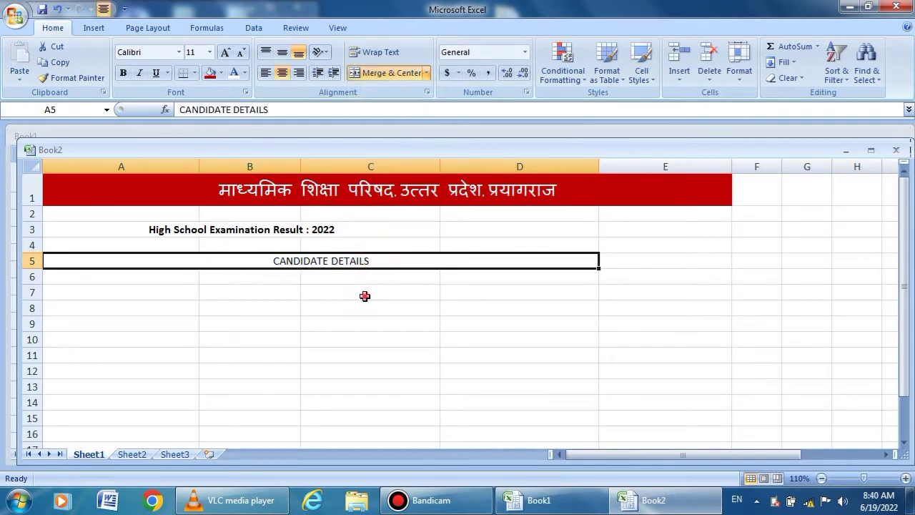
pyautogui.click(365, 297)
pyautogui.click(339, 266)
pyautogui.click(284, 57)
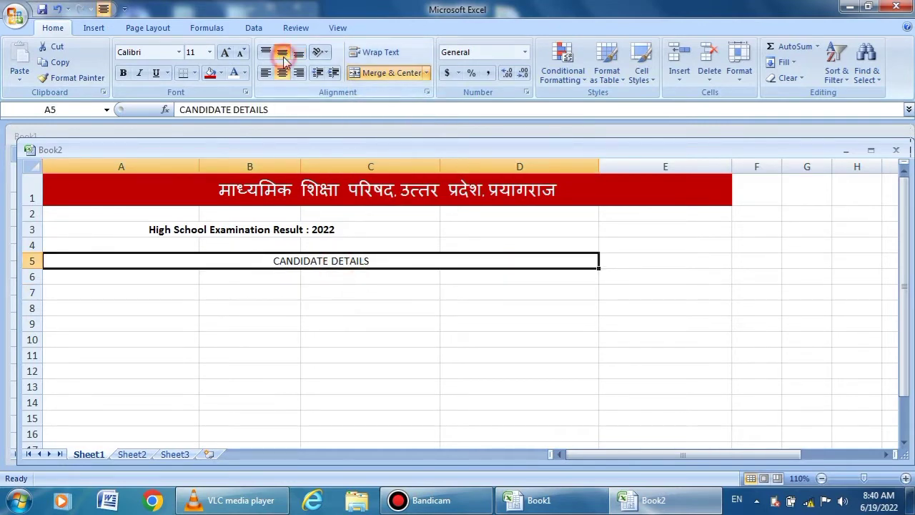
pyautogui.click(284, 57)
pyautogui.click(282, 327)
pyautogui.click(280, 256)
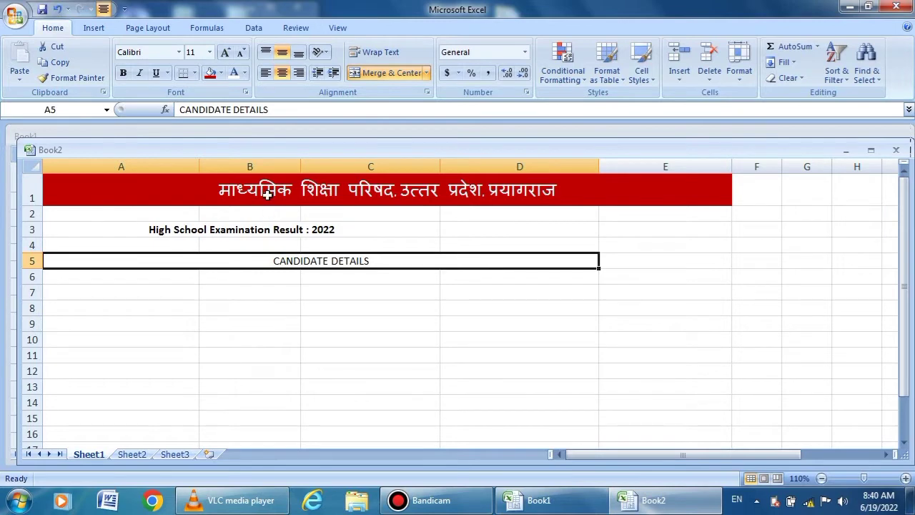
# - Set the CANDIDATE DETAILS heading to font size 12 and bring up the fill colour palette
pyautogui.click(204, 53)
pyautogui.write('12')
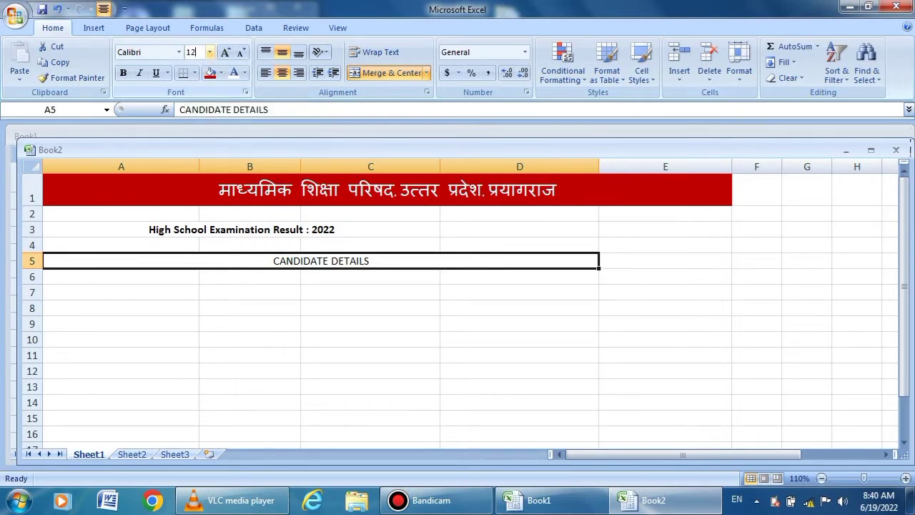
pyautogui.press('Return')
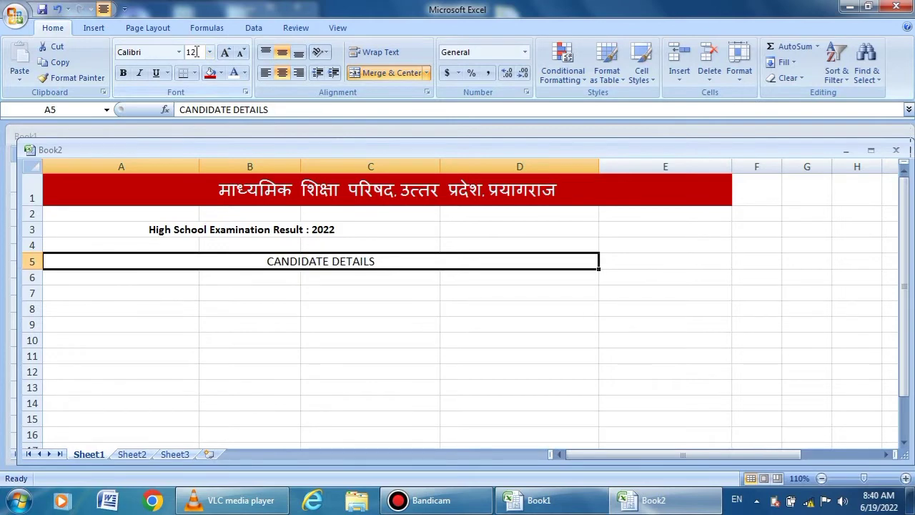
pyautogui.click(222, 72)
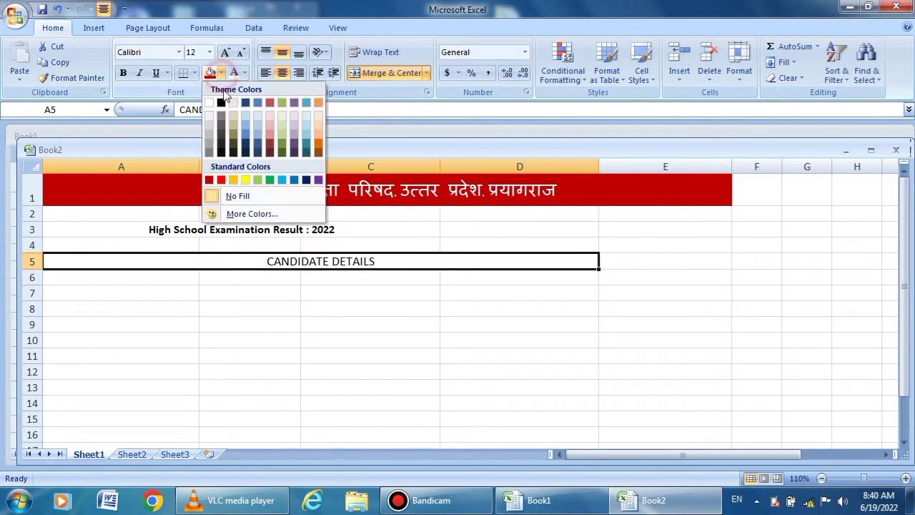
# - Fill the heading row orange and enter labels Roll No., Candidate Name, Mother's Name, Father's Name
pyautogui.click(235, 181)
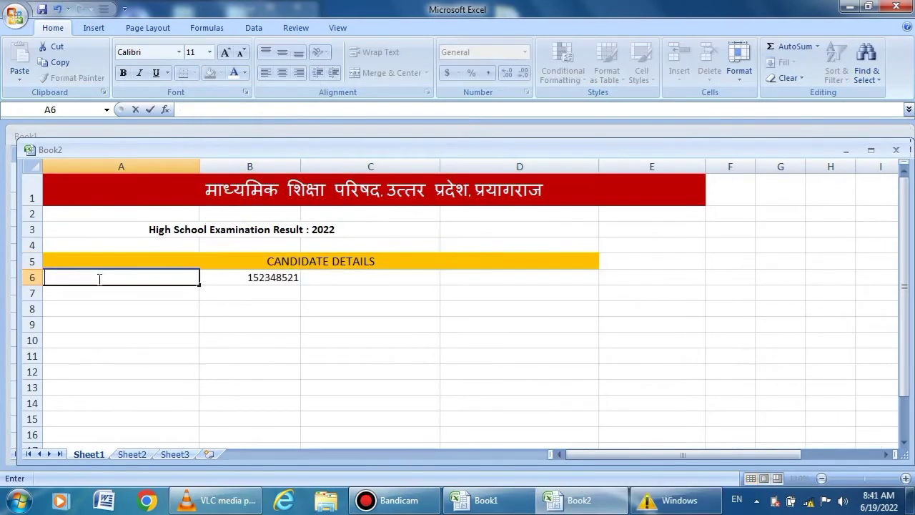
pyautogui.write('Roll ')
pyautogui.write('nu')
pyautogui.press('BackSpace')
pyautogui.press('BackSpace')
pyautogui.press('BackSpace')
pyautogui.write('No.')
pyautogui.press('BackSpace')
pyautogui.press('BackSpace')
pyautogui.press('BackSpace')
pyautogui.write('No.')
pyautogui.press('Return')
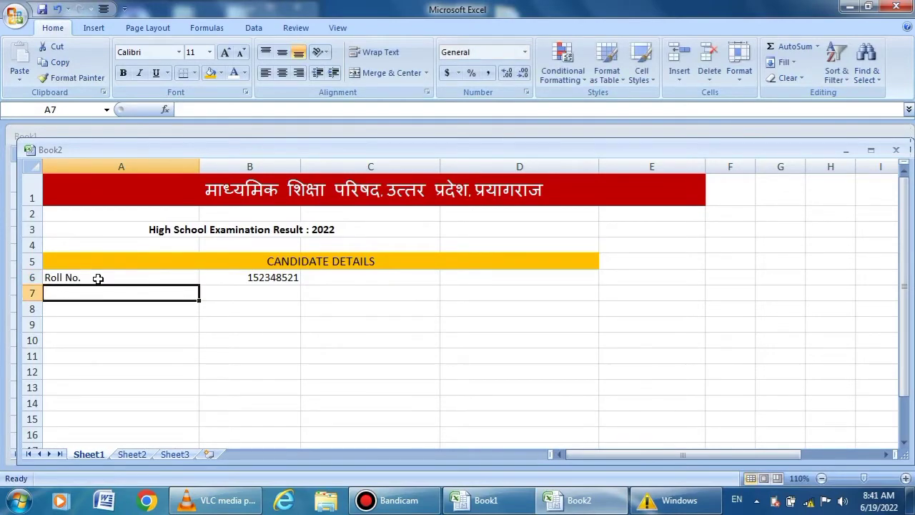
pyautogui.write('Candid')
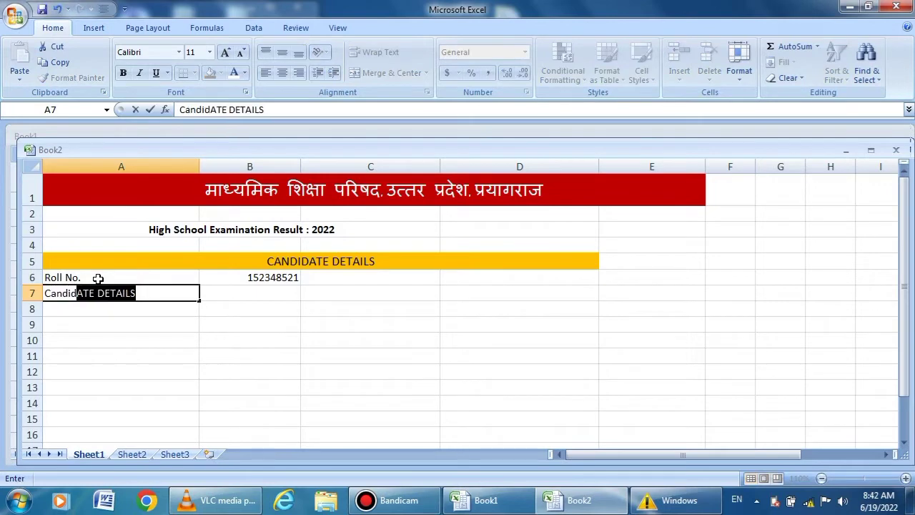
pyautogui.write('ate ')
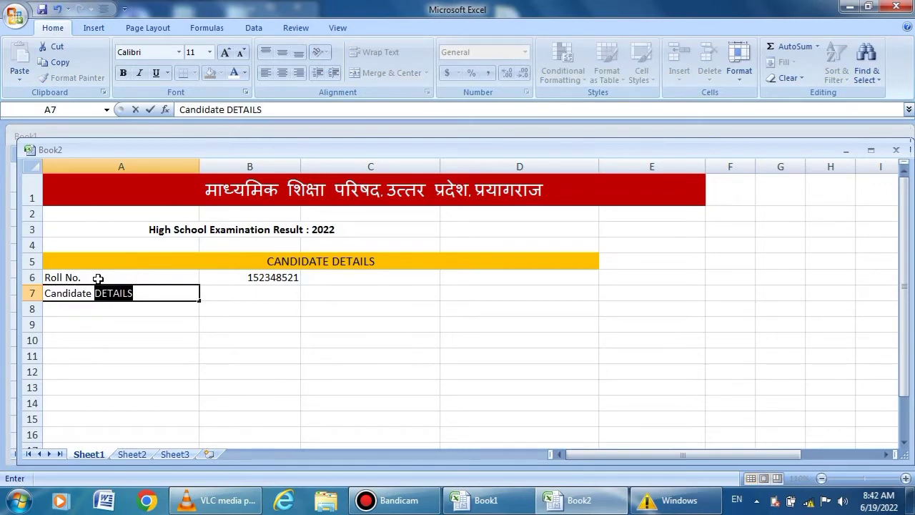
pyautogui.write('Name')
pyautogui.press('Return')
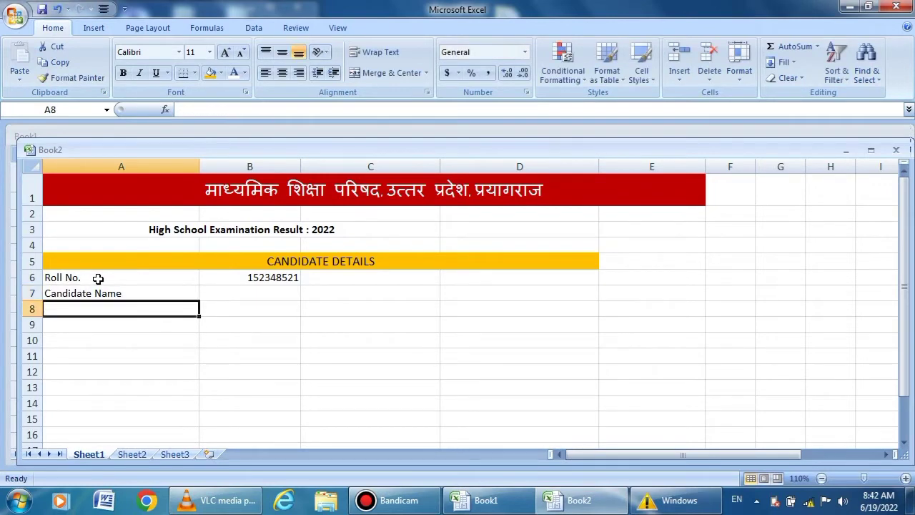
pyautogui.write("Mother'")
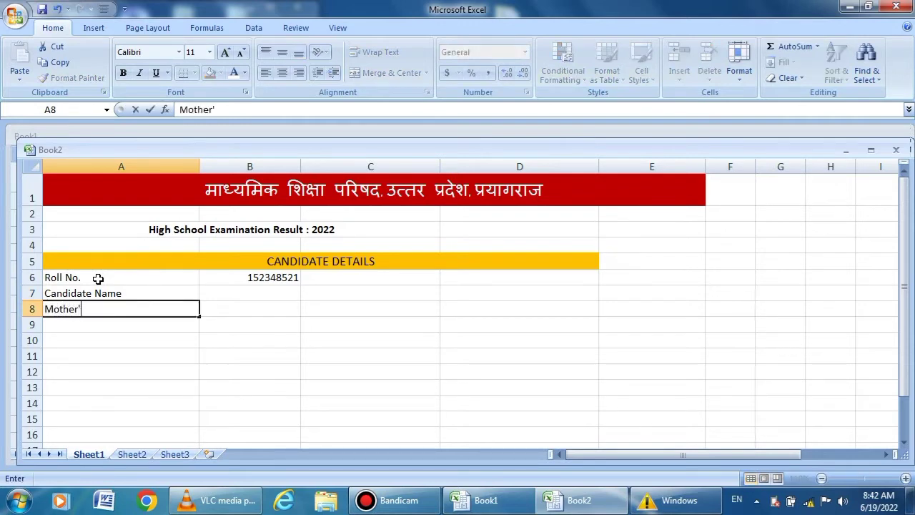
pyautogui.write('s Name')
pyautogui.press('Return')
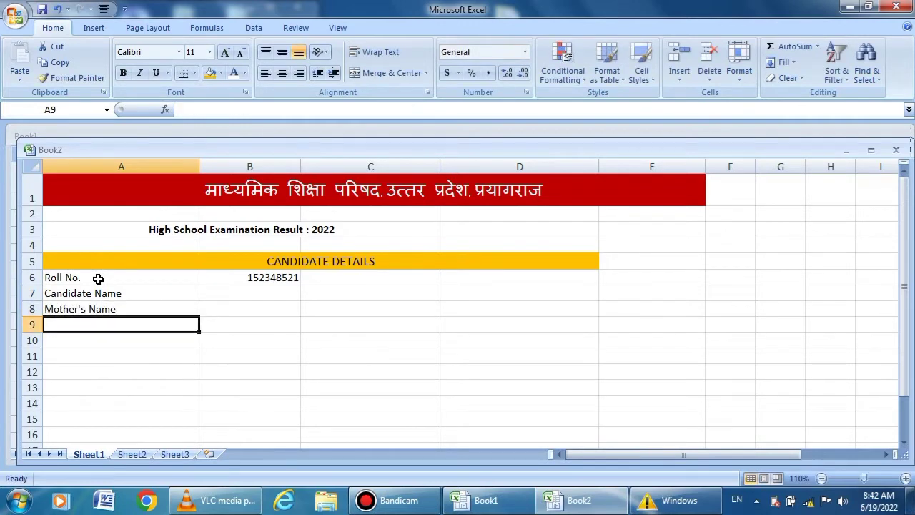
pyautogui.write('Fat')
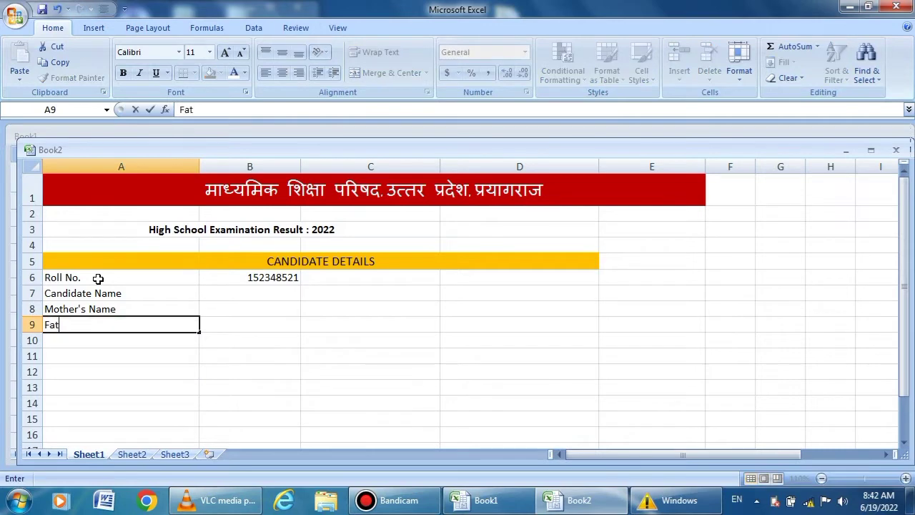
pyautogui.write("her's")
pyautogui.write(' Name')
pyautogui.press('Return')
# - Add the Date of Birth and Destrict/school code labels below them in column A
pyautogui.write('dA')
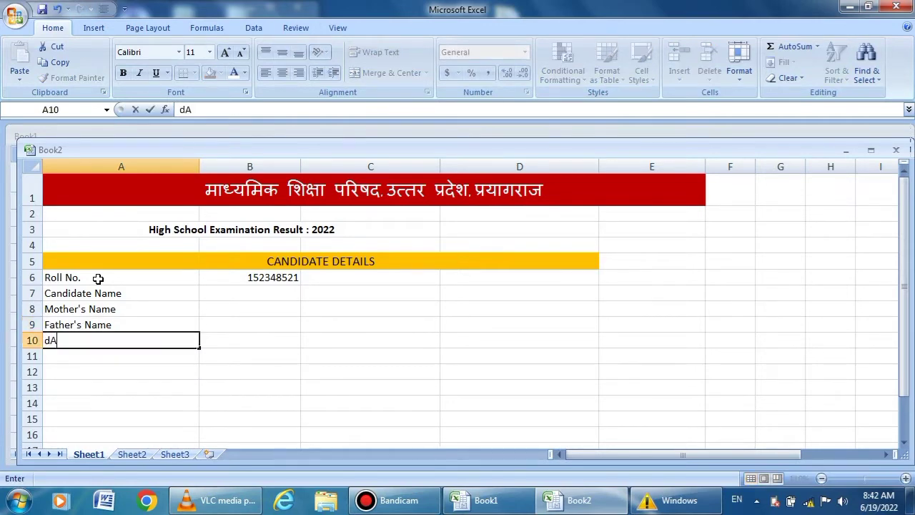
pyautogui.write('te')
pyautogui.press('BackSpace')
pyautogui.press('BackSpace')
pyautogui.press('BackSpace')
pyautogui.write('ate')
pyautogui.press('BackSpace')
pyautogui.press('BackSpace')
pyautogui.press('BackSpace')
pyautogui.write('Date of ')
pyautogui.write('birt')
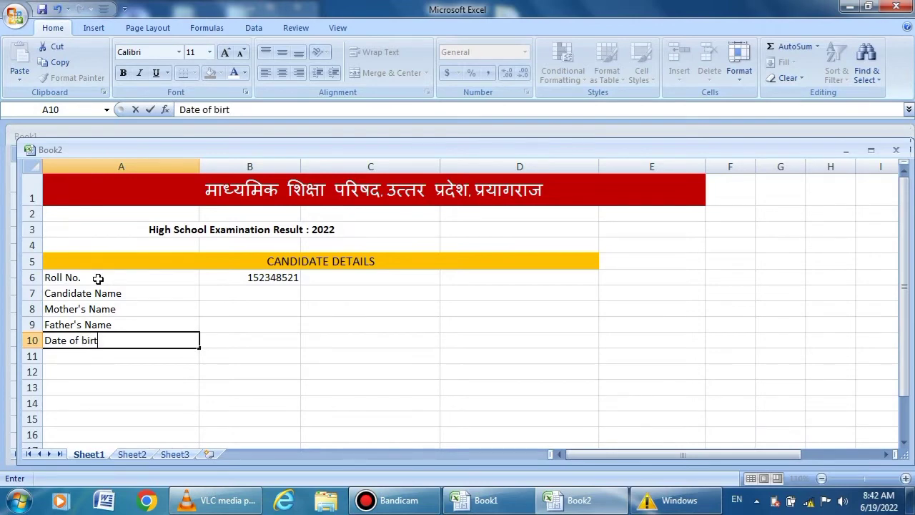
pyautogui.press('BackSpace')
pyautogui.press('BackSpace')
pyautogui.press('BackSpace')
pyautogui.write('Birth')
pyautogui.press('Return')
pyautogui.write('De')
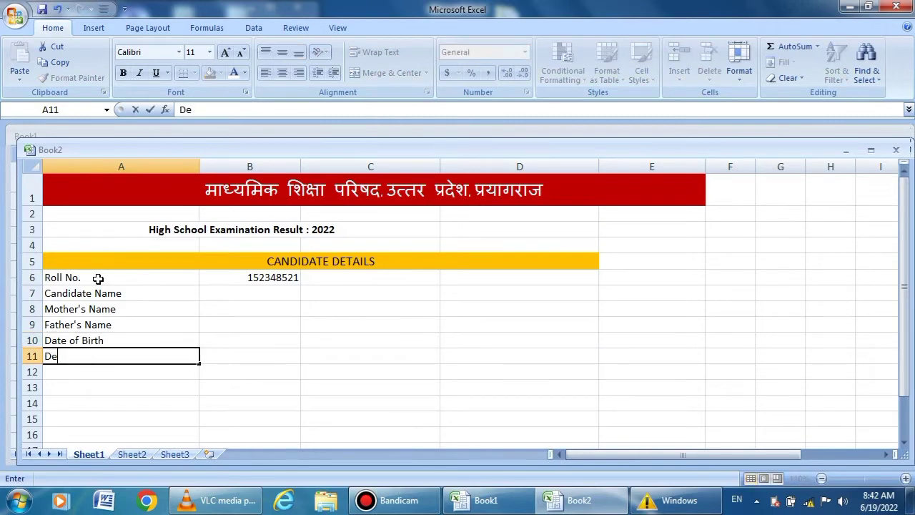
pyautogui.write('strict/')
pyautogui.write('school cod')
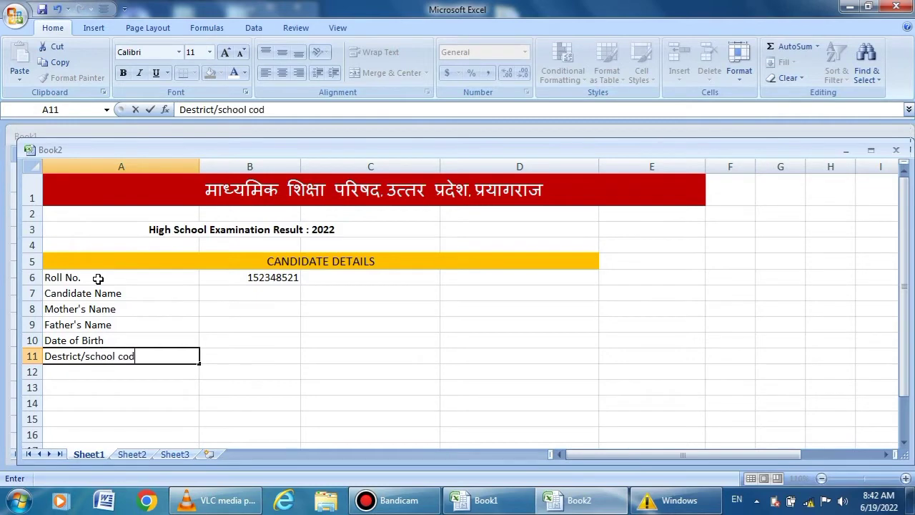
pyautogui.write('e')
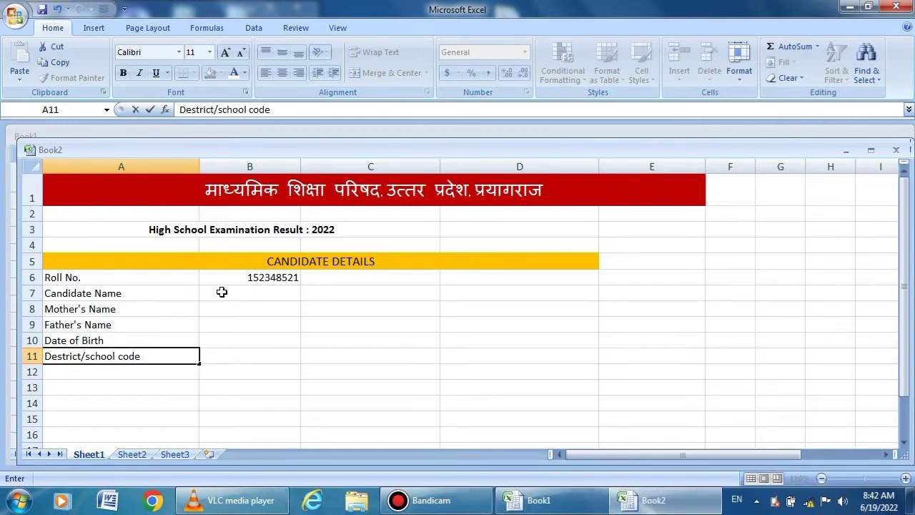
pyautogui.click(254, 295)
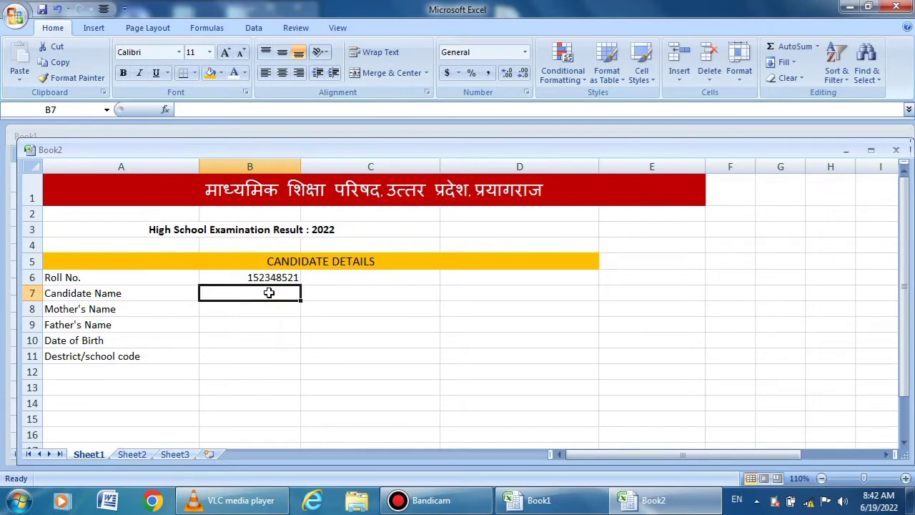
# - Type the candidate's full name into B7 beside its label
pyautogui.write('s')
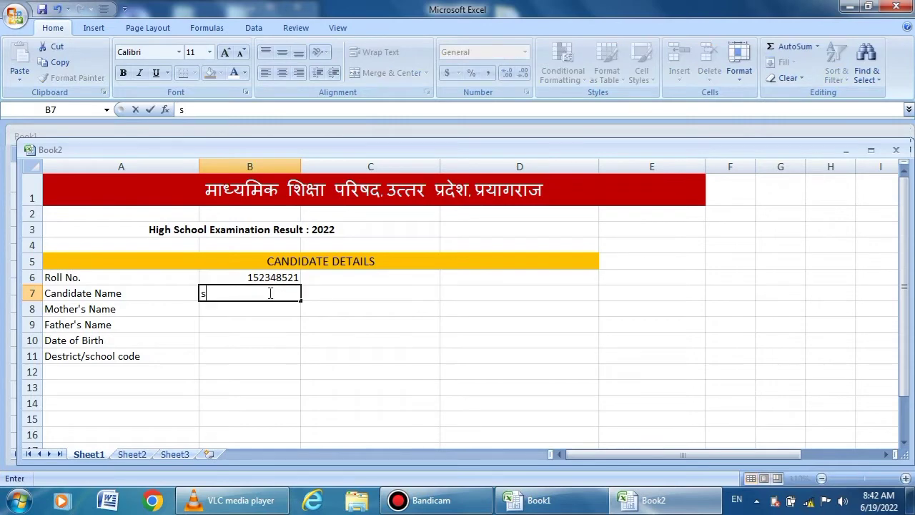
pyautogui.write('hiv')
pyautogui.press('BackSpace')
pyautogui.press('BackSpace')
pyautogui.press('BackSpace')
pyautogui.press('BackSpace')
pyautogui.write('HIVAM')
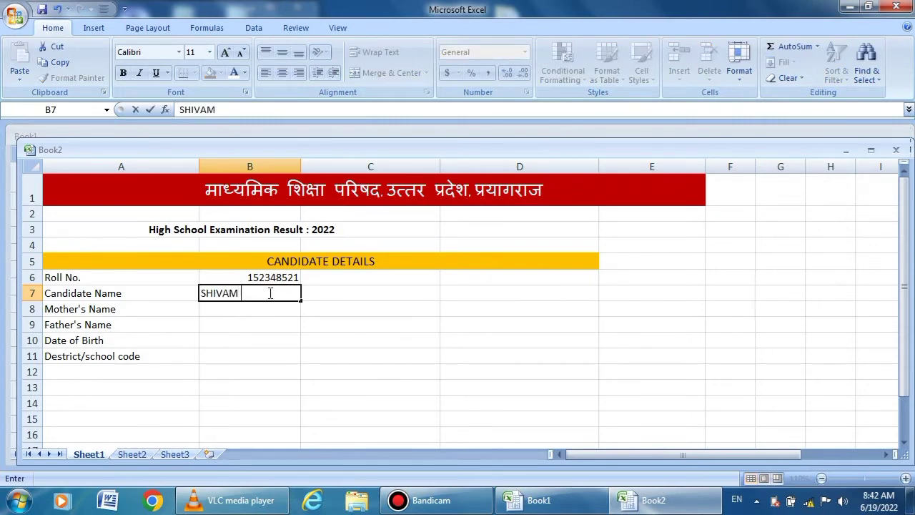
pyautogui.write('DE')
pyautogui.press('BackSpace')
pyautogui.press('BackSpace')
pyautogui.write('SINGH')
pyautogui.press('BackSpace')
pyautogui.press('BackSpace')
pyautogui.press('BackSpace')
pyautogui.press('BackSpace')
pyautogui.press('BackSpace')
pyautogui.write('KUMARF')
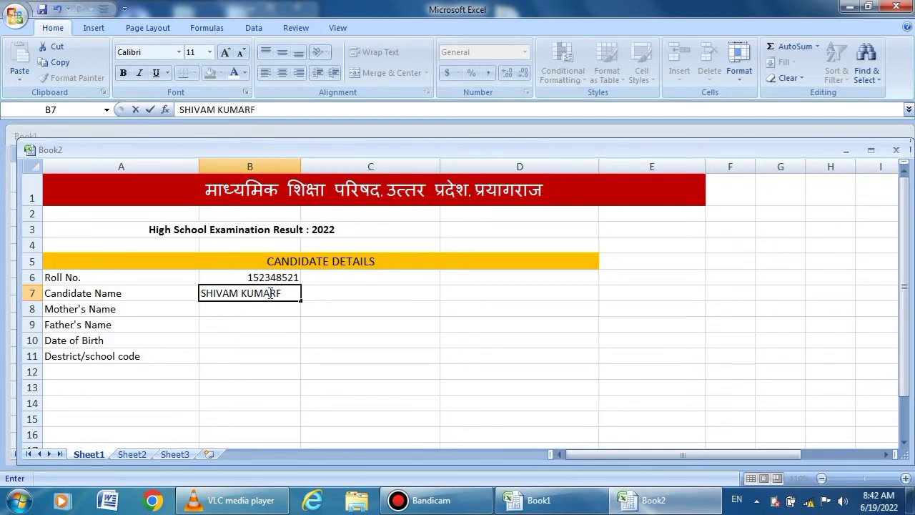
pyautogui.press('Return')
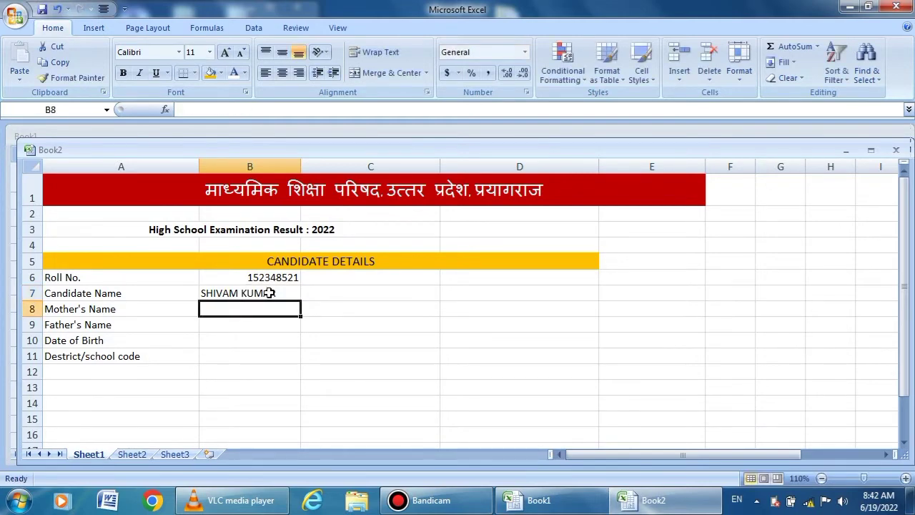
# - Enter the mother's and father's names and the date of birth, then start typing 0000 in B11
pyautogui.write('AR')
pyautogui.write('C')
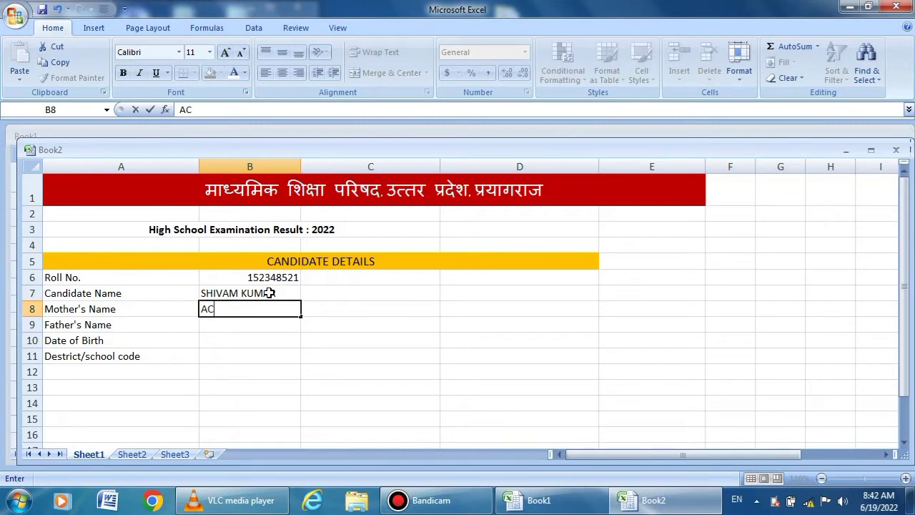
pyautogui.press('BackSpace')
pyautogui.write('RCHANAY')
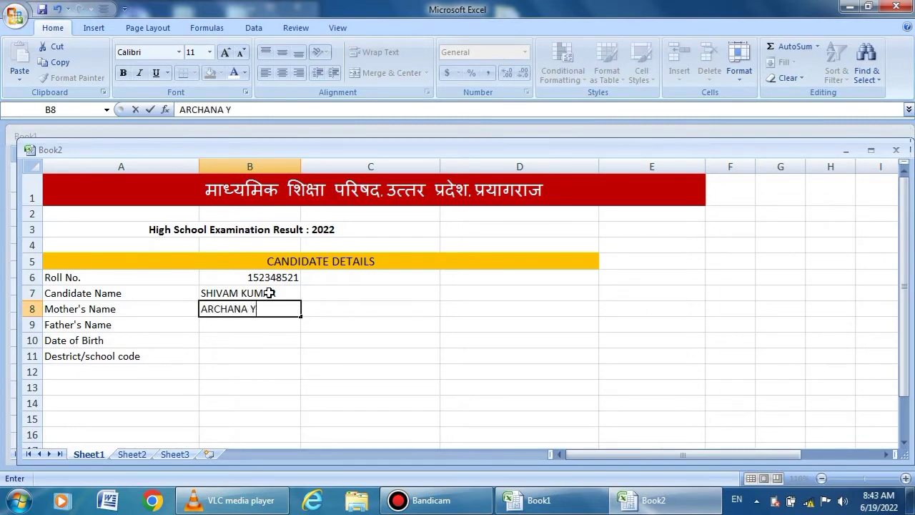
pyautogui.write('A')
pyautogui.press('BackSpace')
pyautogui.write('ADA')
pyautogui.write('V')
pyautogui.press('Return')
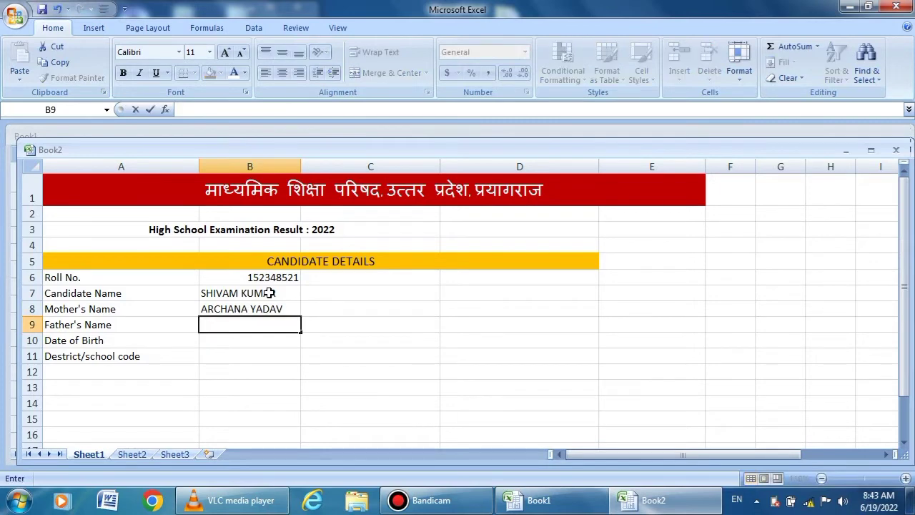
pyautogui.write('DEEPAL YADA')
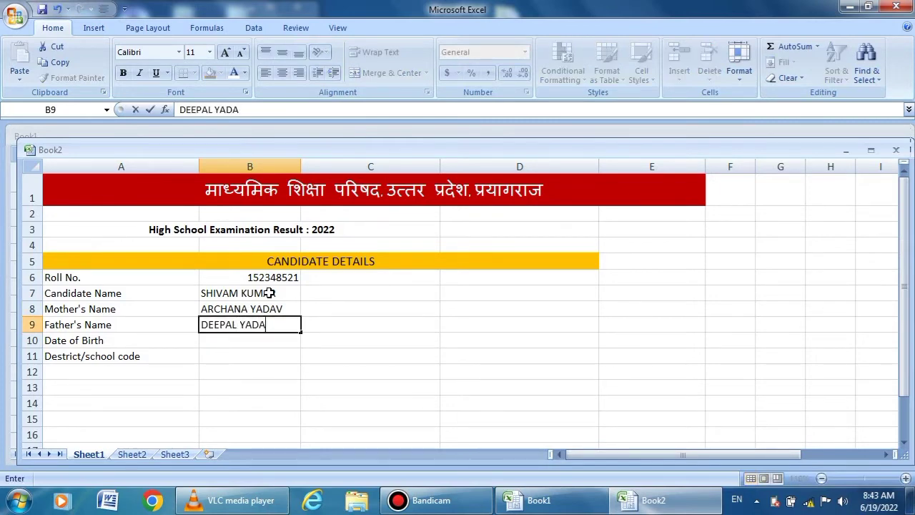
pyautogui.write('V')
pyautogui.press('Return')
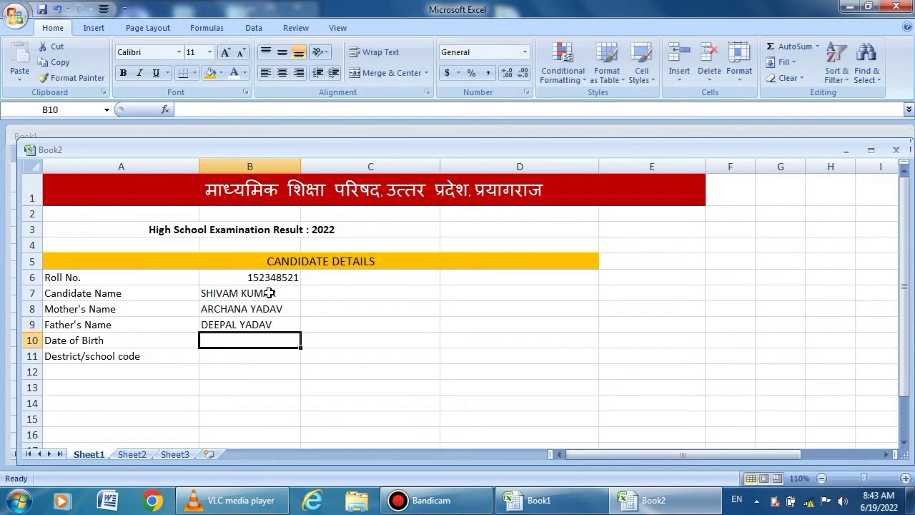
pyautogui.write('1')
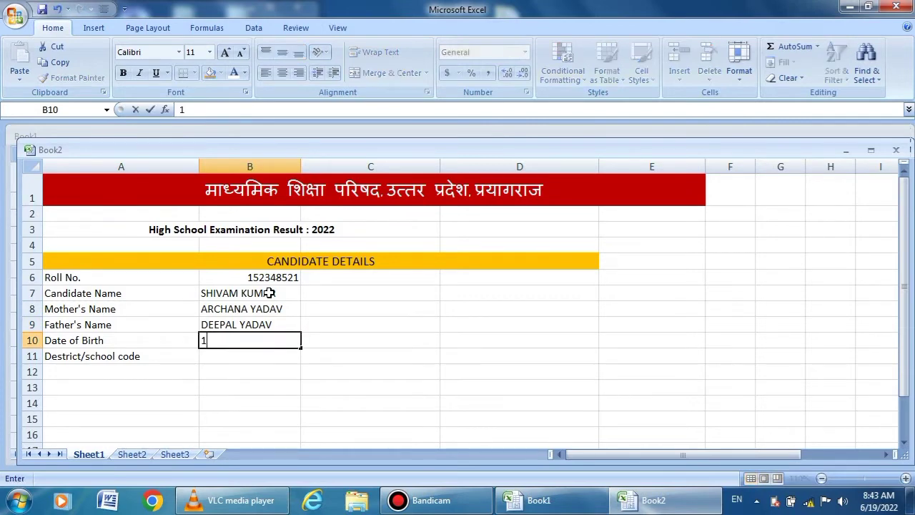
pyautogui.write('2/07/')
pyautogui.write('20')
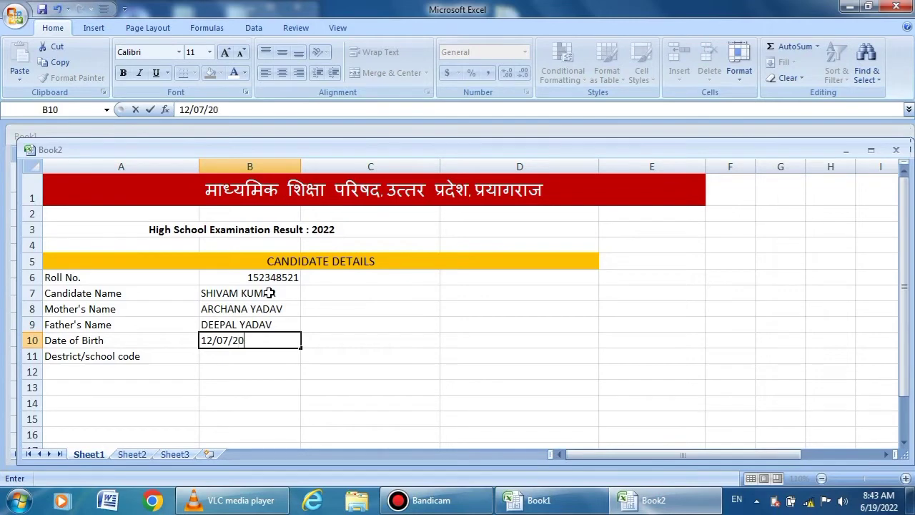
pyautogui.write('0')
pyautogui.write('6')
pyautogui.click(245, 356)
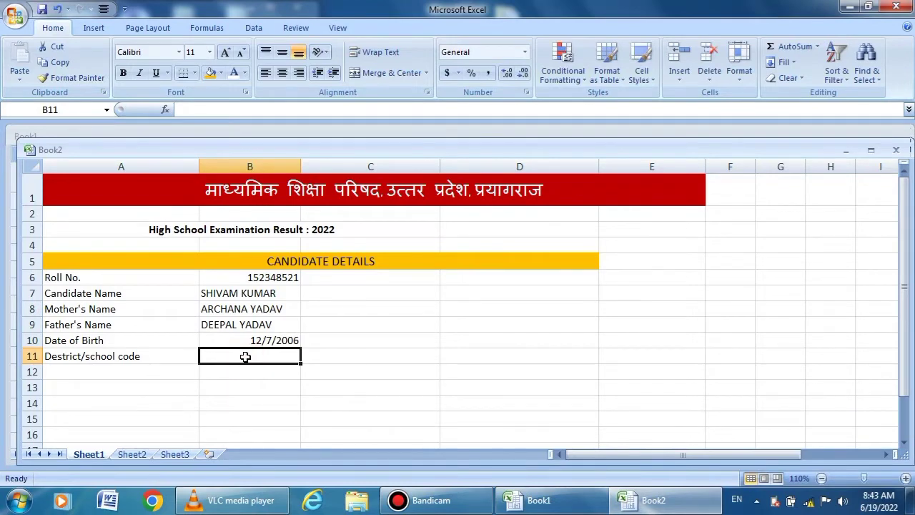
pyautogui.write('0000.')
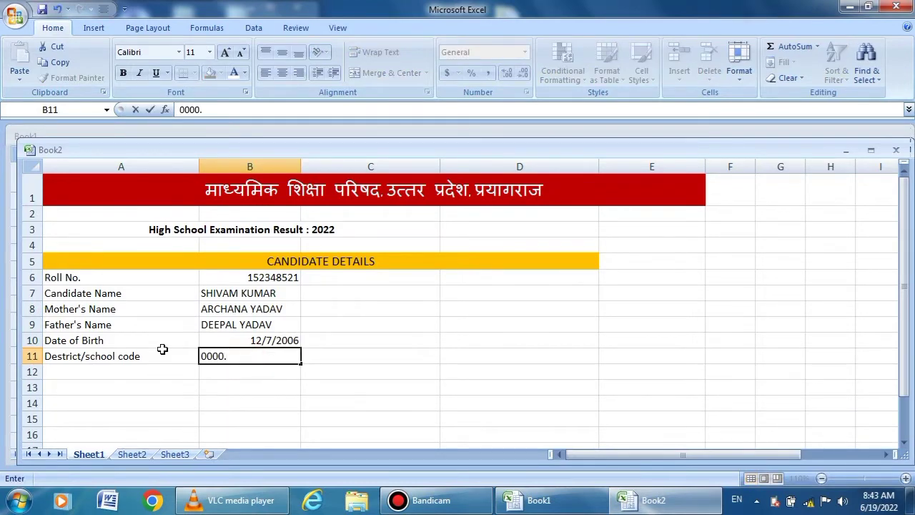
# - Commit the school code and centre the A6:B11 candidate details block
pyautogui.click(110, 277)
pyautogui.moveTo(110, 278); pyautogui.dragTo(225, 362)
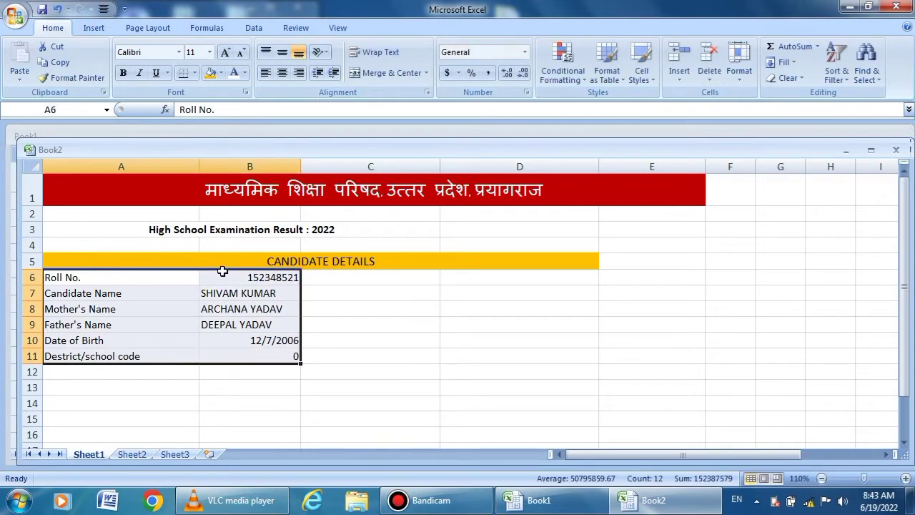
pyautogui.click(279, 54)
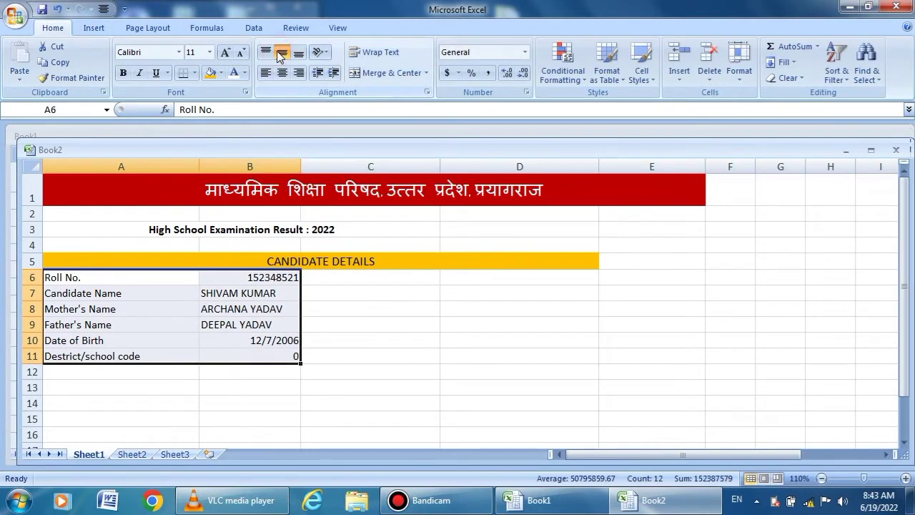
pyautogui.click(284, 73)
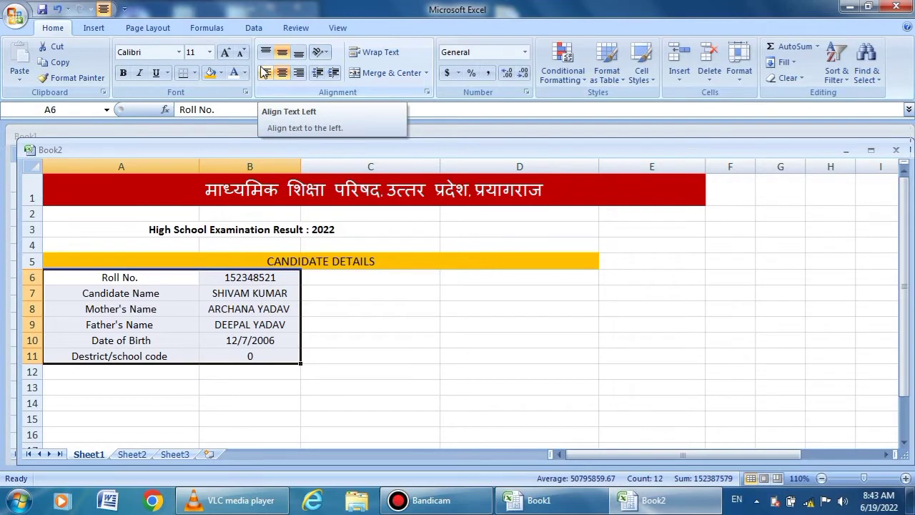
# - Left-align the candidate detail labels in A6:A11
pyautogui.click(332, 289)
pyautogui.moveTo(135, 272); pyautogui.dragTo(127, 358)
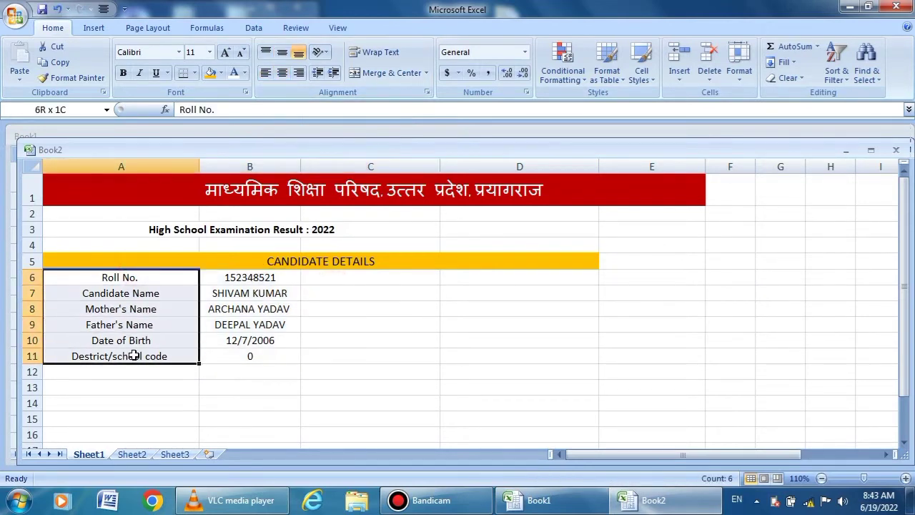
pyautogui.click(265, 72)
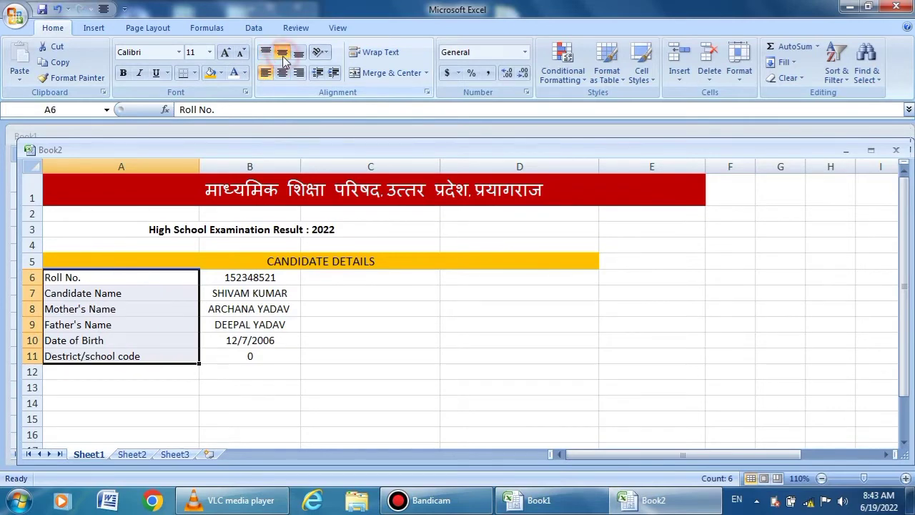
pyautogui.click(282, 72)
pyautogui.click(269, 75)
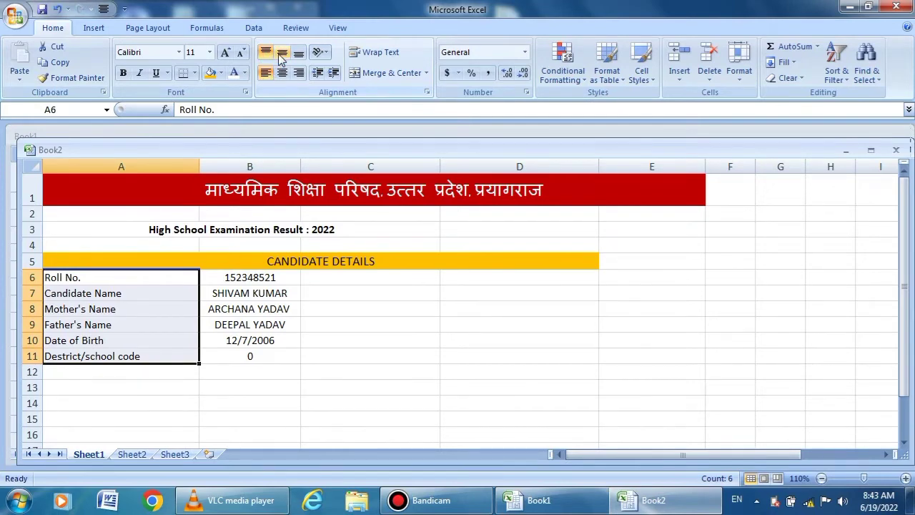
pyautogui.click(288, 55)
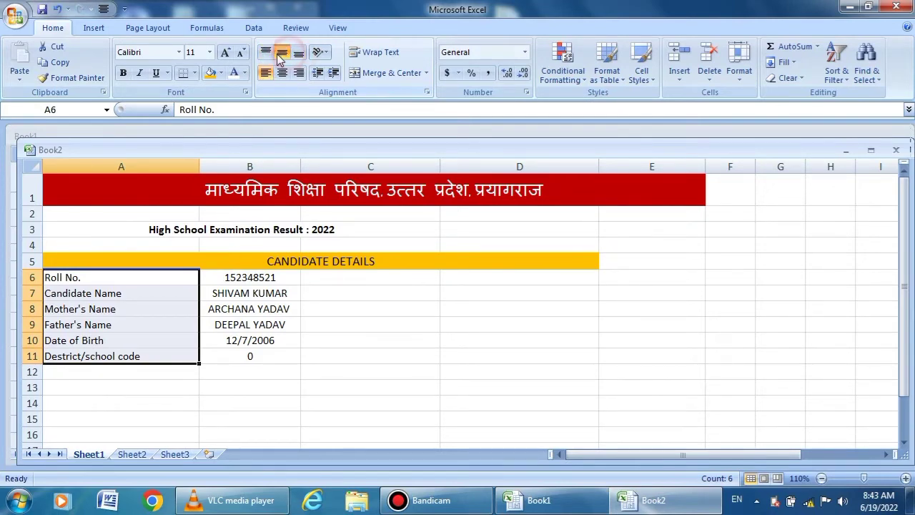
pyautogui.click(267, 54)
# - Top- and left-align the detail values in B6:B11
pyautogui.doubleClick(242, 278)
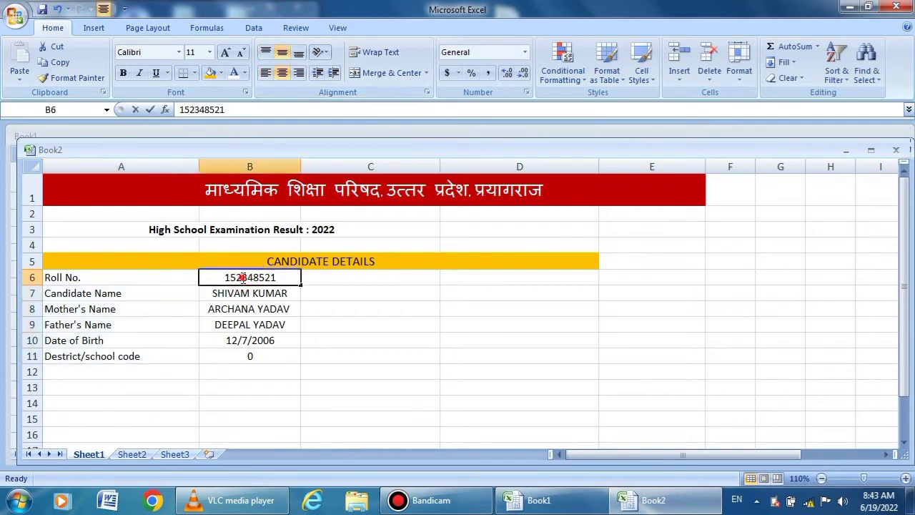
pyautogui.moveTo(242, 278); pyautogui.dragTo(244, 370)
pyautogui.click(339, 322)
pyautogui.moveTo(246, 277); pyautogui.dragTo(254, 352)
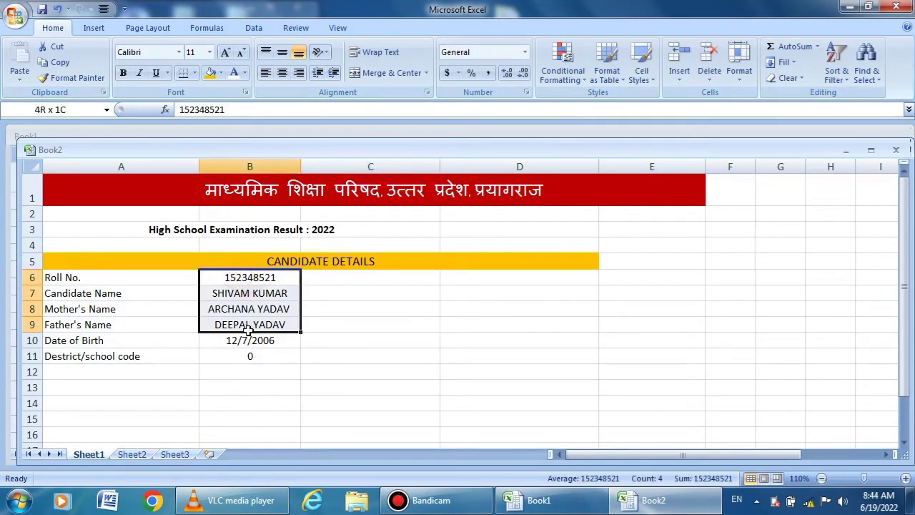
pyautogui.click(281, 60)
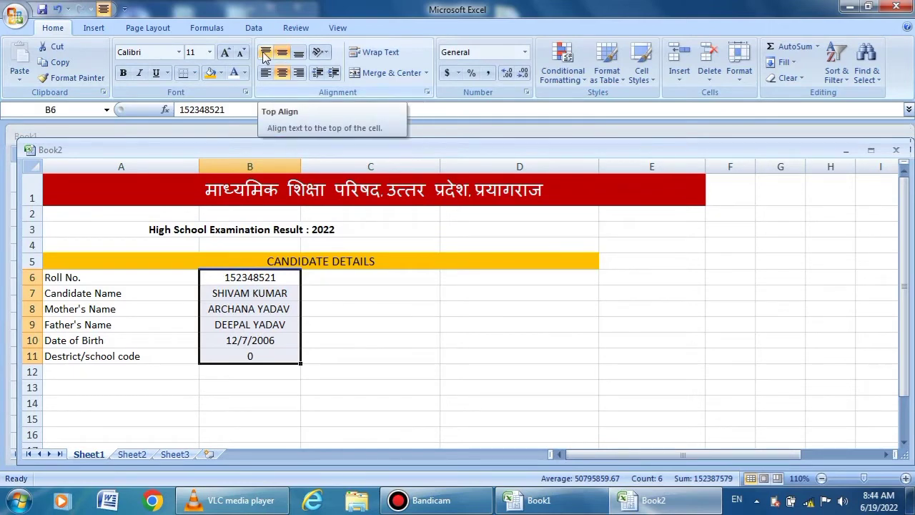
pyautogui.click(264, 55)
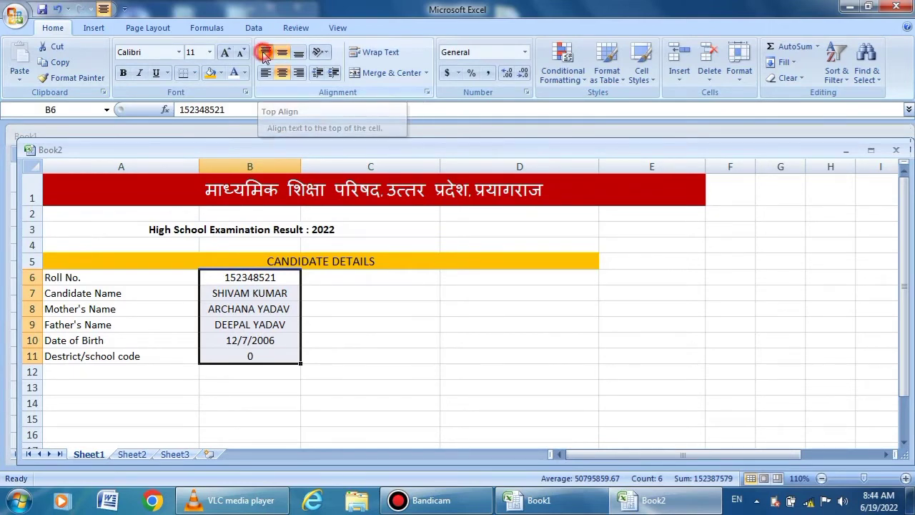
pyautogui.click(266, 73)
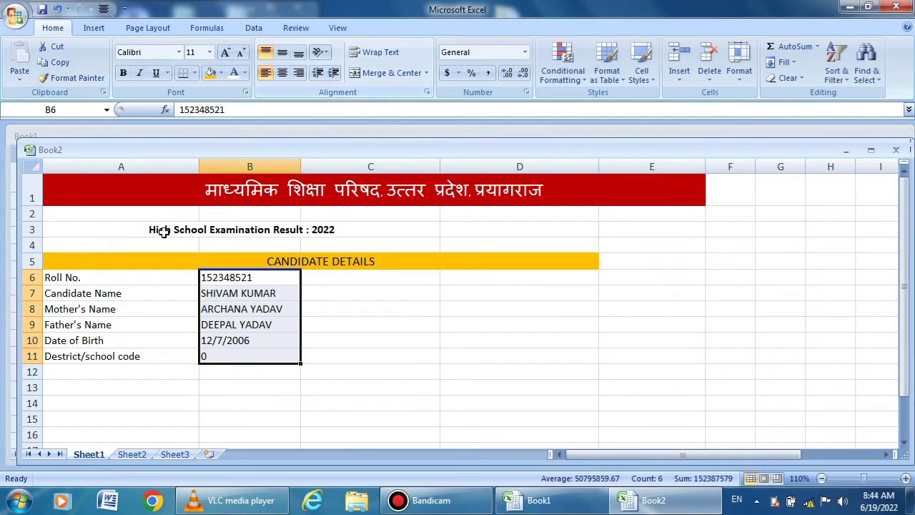
# - Narrow column A to fit its labels
pyautogui.click(191, 167)
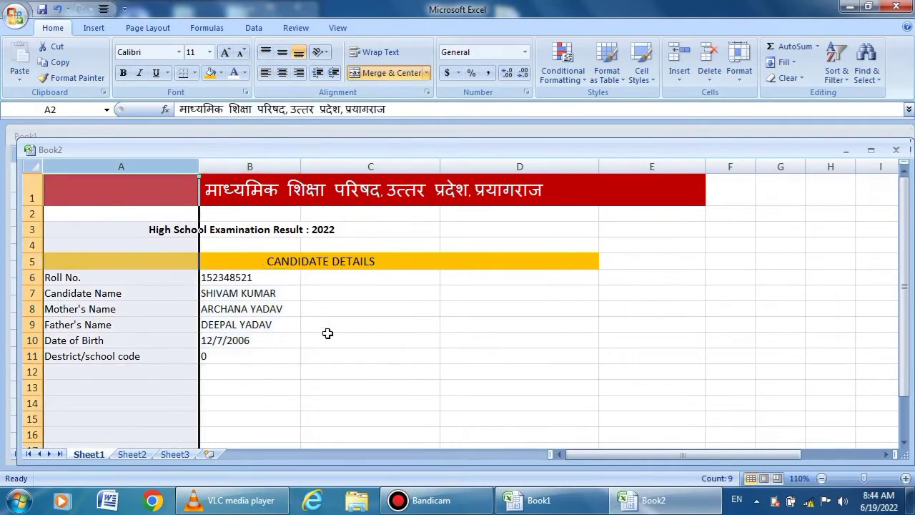
pyautogui.click(327, 336)
pyautogui.click(193, 165)
pyautogui.click(343, 340)
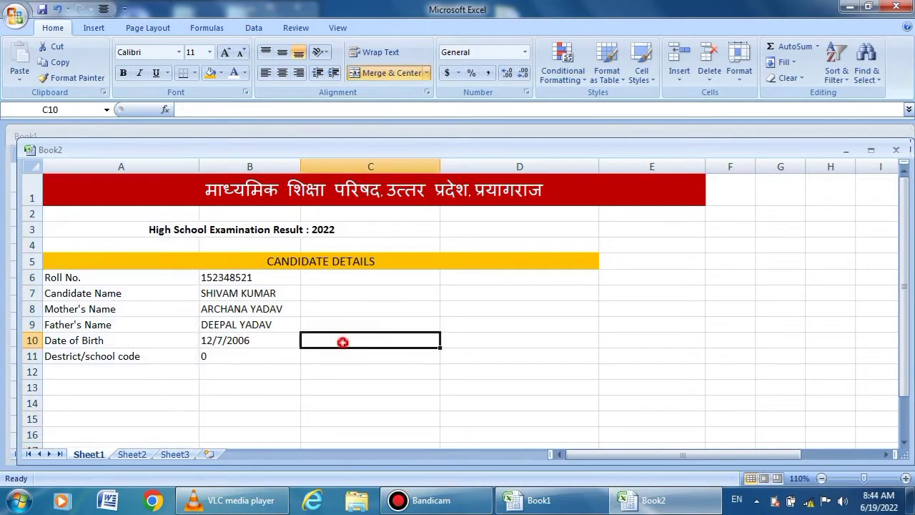
pyautogui.moveTo(199, 166); pyautogui.dragTo(146, 161)
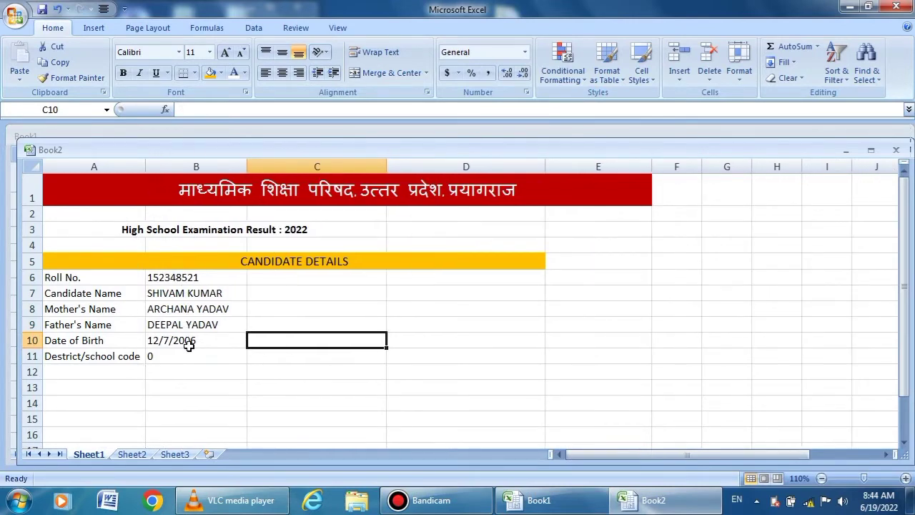
# - Replace the 0 in B11 with the school code 4561
pyautogui.click(180, 370)
pyautogui.click(175, 350)
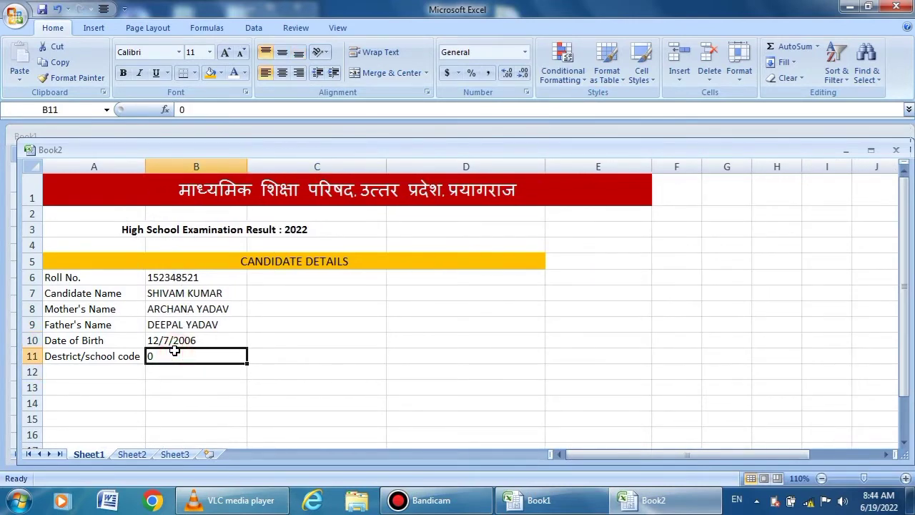
pyautogui.doubleClick(175, 351)
pyautogui.write('45')
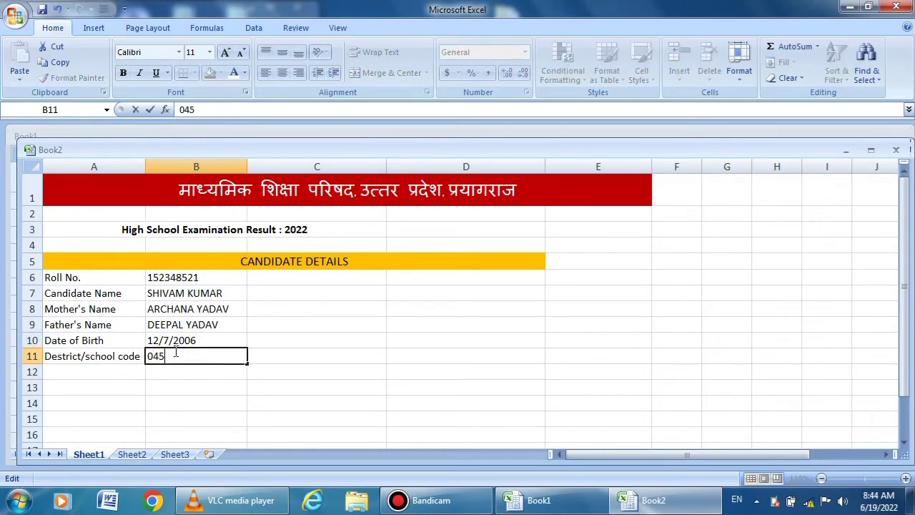
pyautogui.write('61')
pyautogui.scroll(-1, 236, 343)
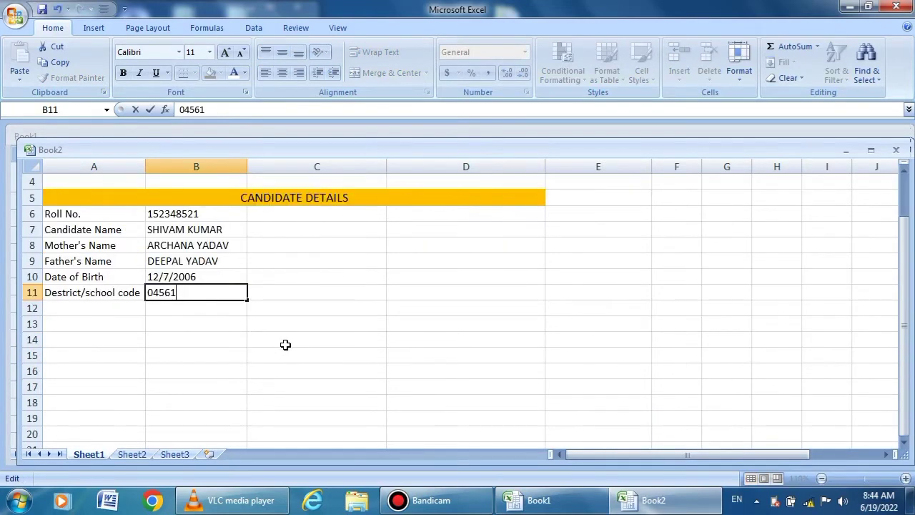
pyautogui.click(401, 351)
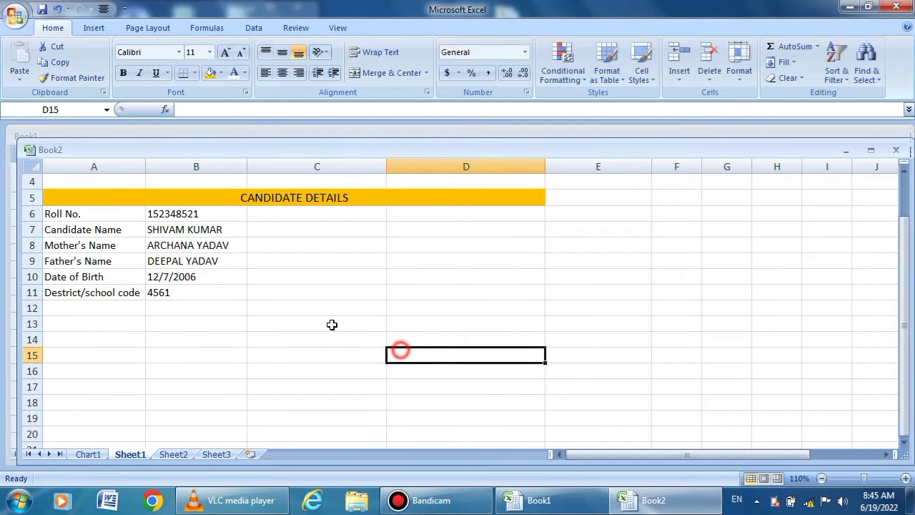
pyautogui.click(242, 306)
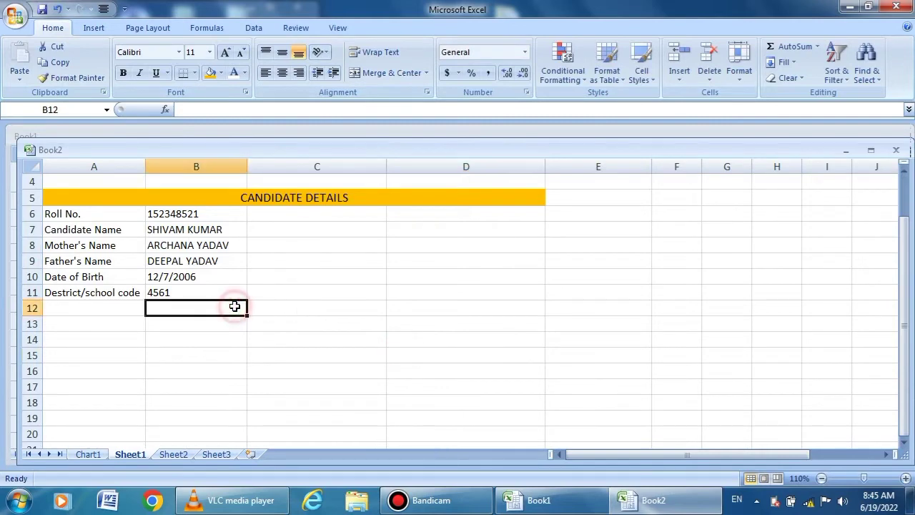
pyautogui.click(277, 311)
# - Enter a centred MARKS DETAILS heading in cell C12
pyautogui.click(368, 73)
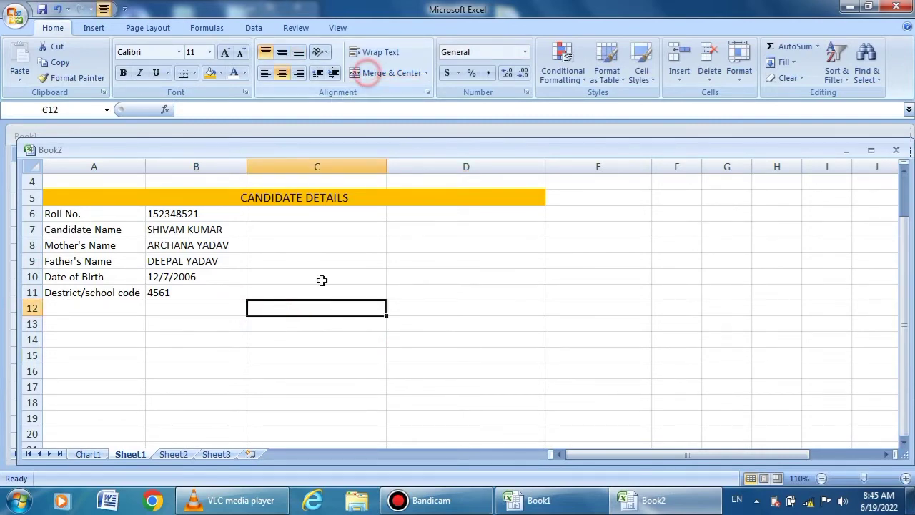
pyautogui.doubleClick(296, 305)
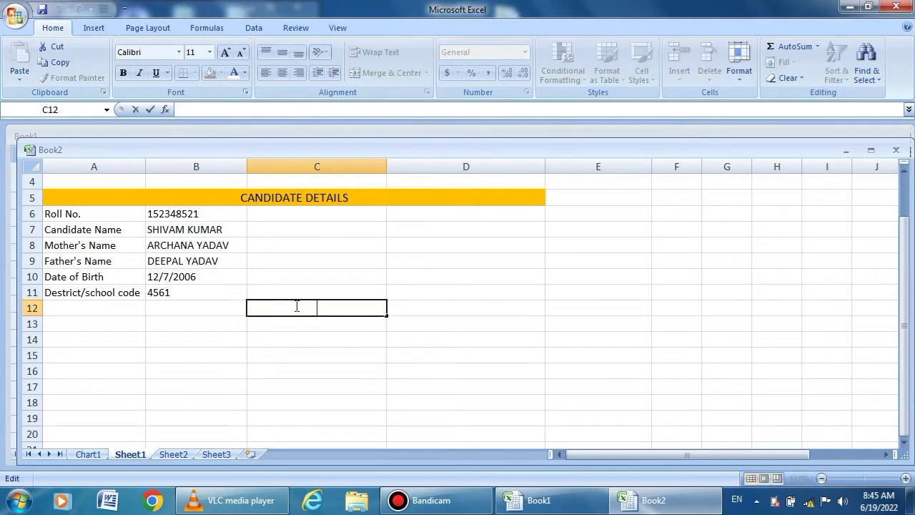
pyautogui.write('NAR')
pyautogui.write('S')
pyautogui.press('BackSpace')
pyautogui.write('I')
pyautogui.press('BackSpace')
pyautogui.press('BackSpace')
pyautogui.press('BackSpace')
pyautogui.press('BackSpace')
pyautogui.write('MARKS DETAI')
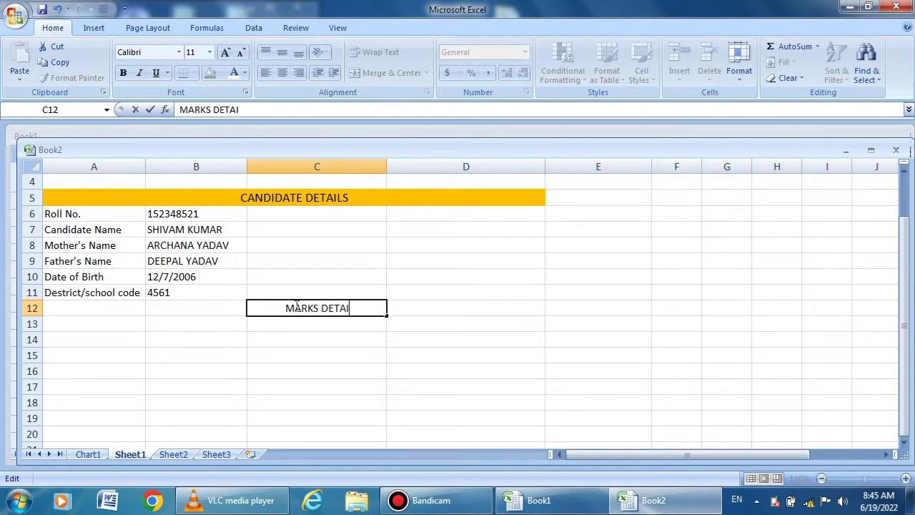
pyautogui.write('LS')
pyautogui.press('Return')
pyautogui.click(282, 309)
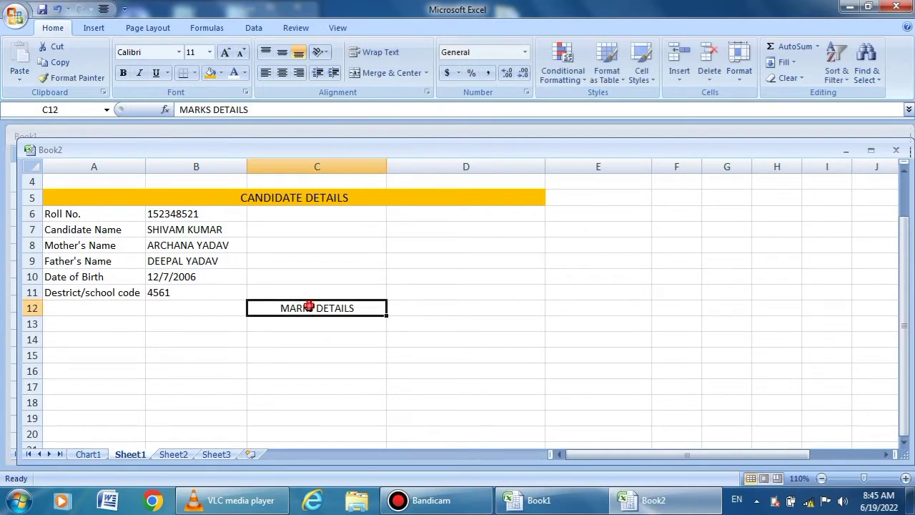
pyautogui.click(282, 54)
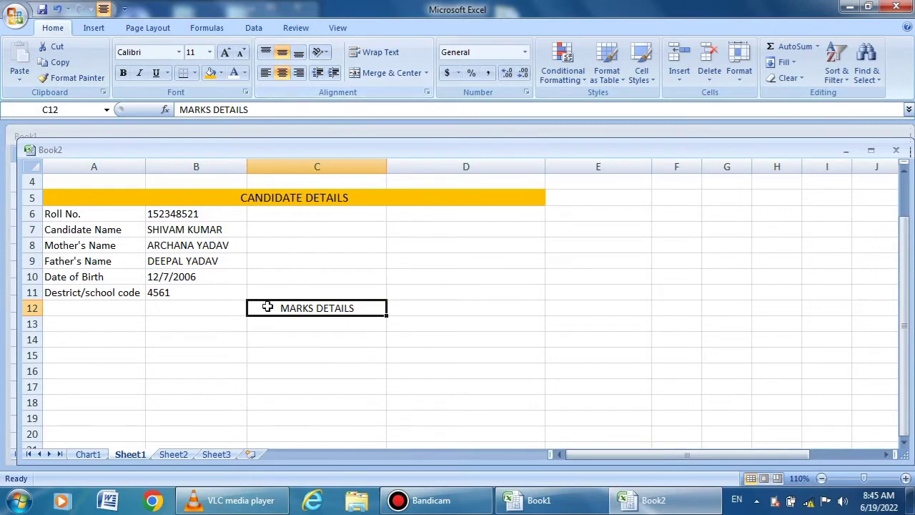
# - Merge A12:D12 into one MARKS DETAILS heading cell
pyautogui.click(82, 306)
pyautogui.moveTo(144, 306); pyautogui.dragTo(405, 307)
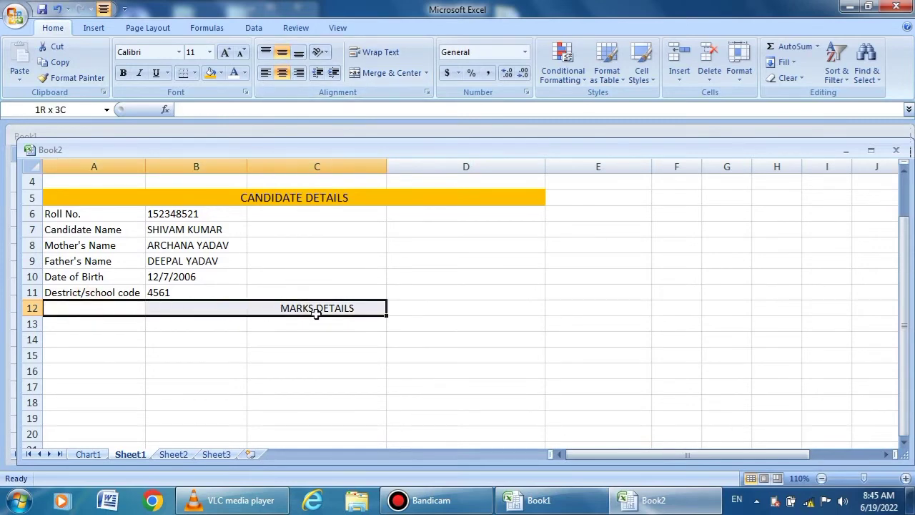
pyautogui.click(427, 73)
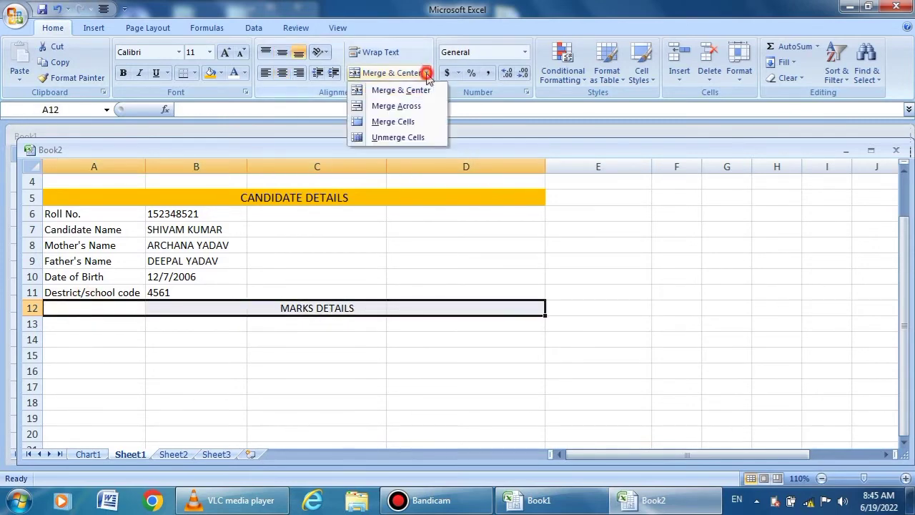
pyautogui.click(410, 123)
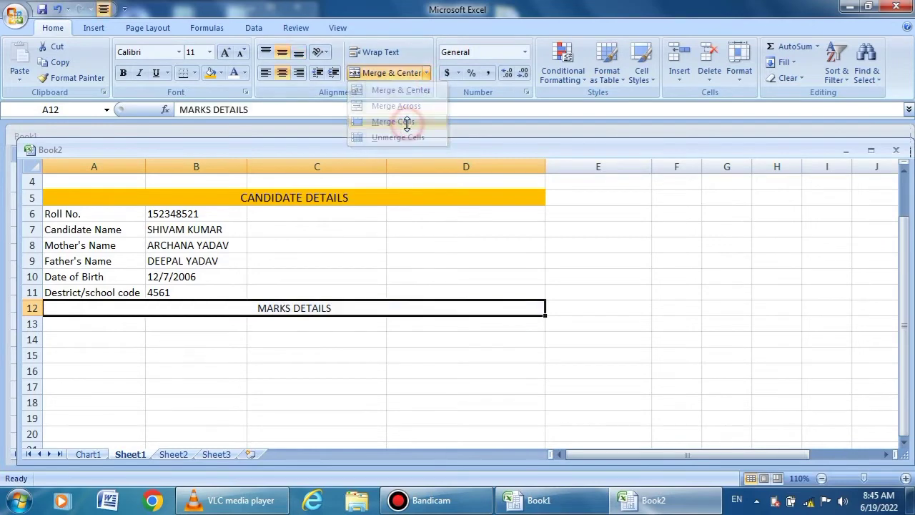
pyautogui.click(362, 338)
pyautogui.click(324, 309)
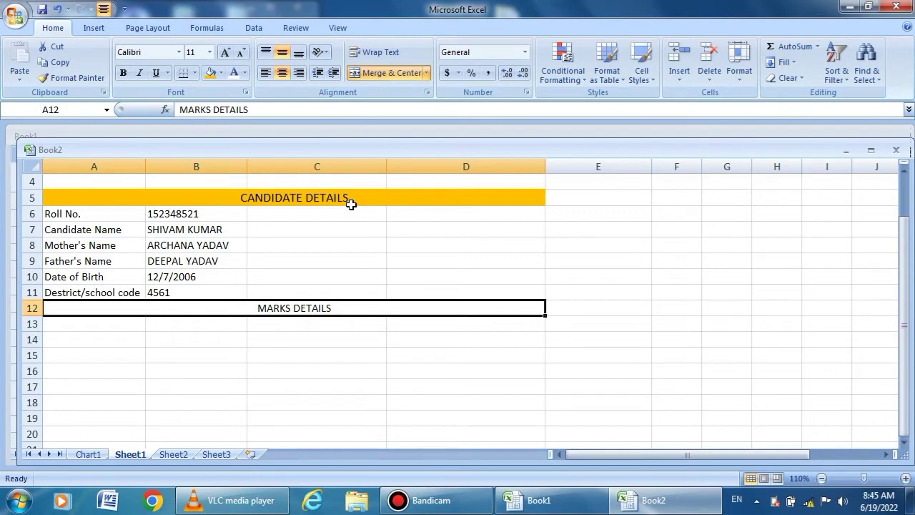
# - Give the MARKS DETAILS band an orange fill and bold text, and bold CANDIDATE DETAILS
pyautogui.click(211, 73)
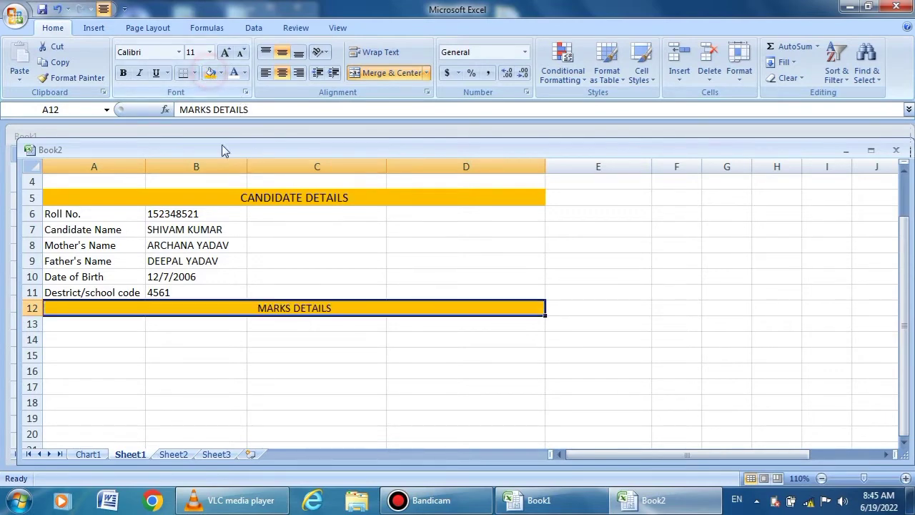
pyautogui.click(368, 355)
pyautogui.click(311, 307)
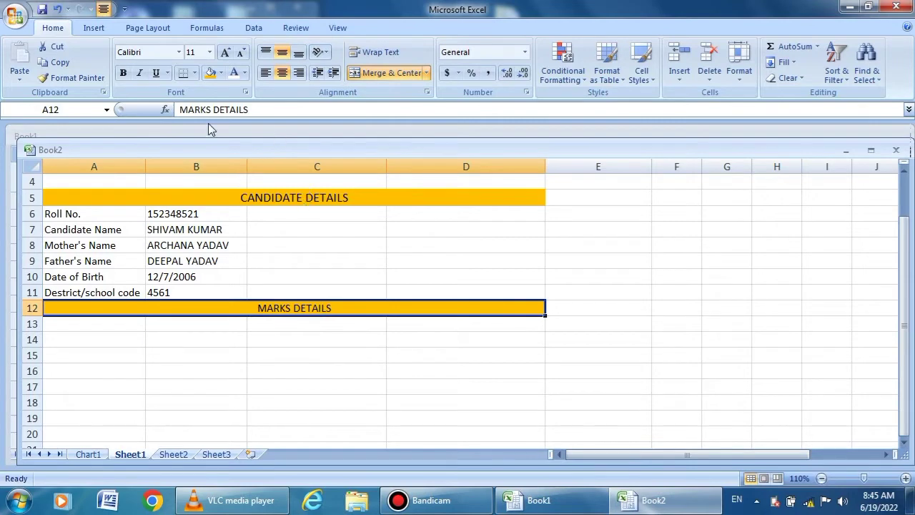
pyautogui.click(124, 73)
pyautogui.click(276, 209)
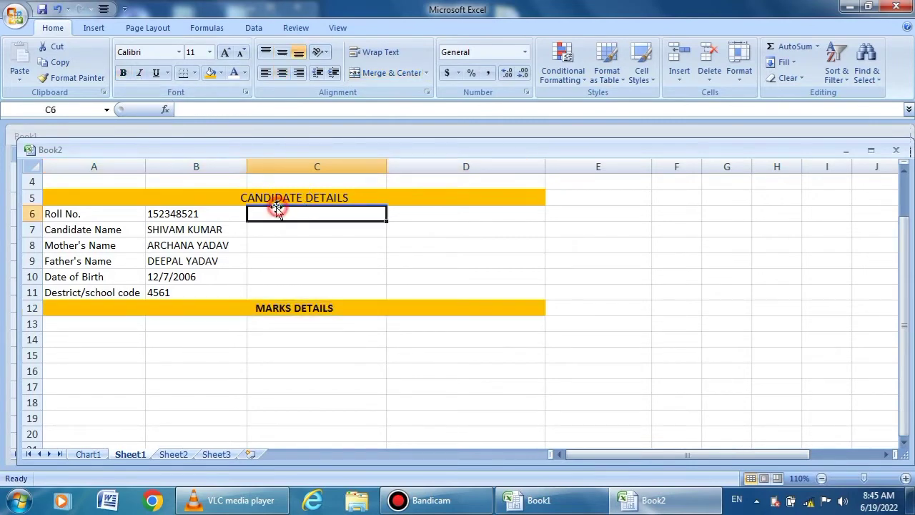
pyautogui.click(275, 199)
pyautogui.click(123, 72)
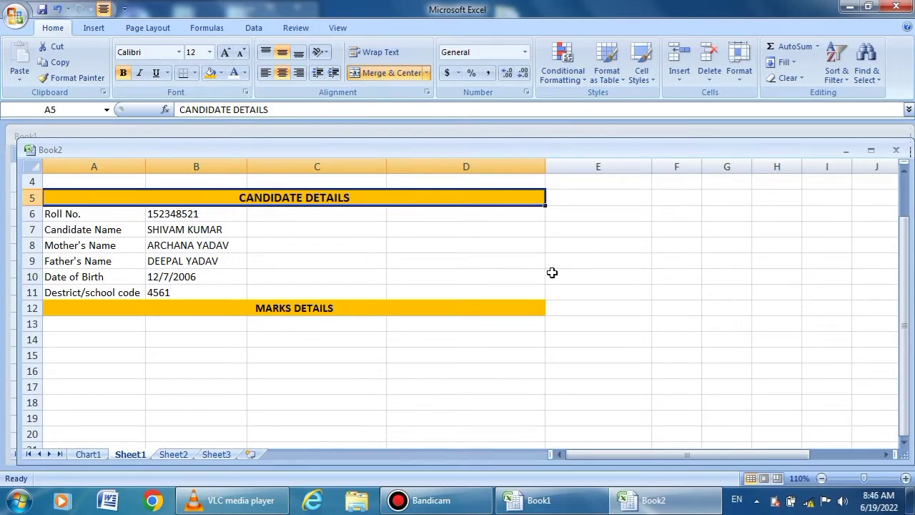
pyautogui.click(552, 273)
# - Enter a bold SUBJECT header in A13
pyautogui.scroll(-2, 307, 347)
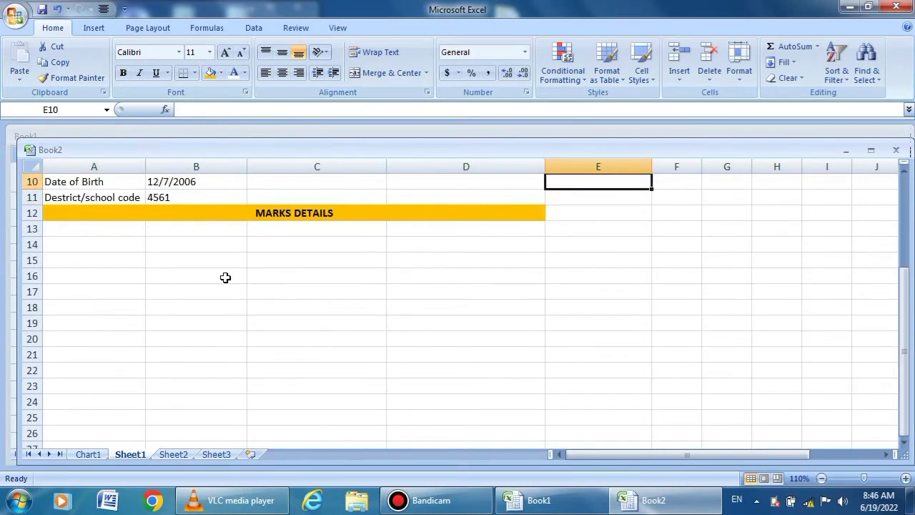
pyautogui.click(92, 228)
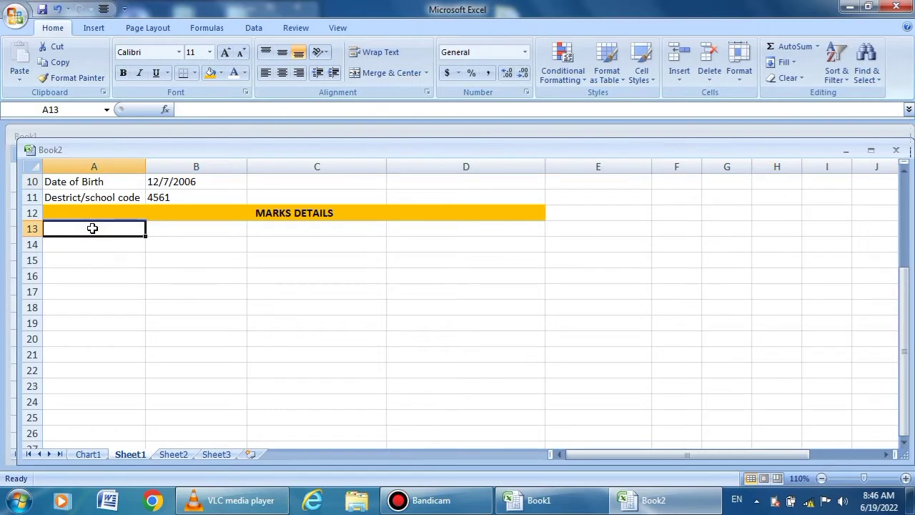
pyautogui.write('SU')
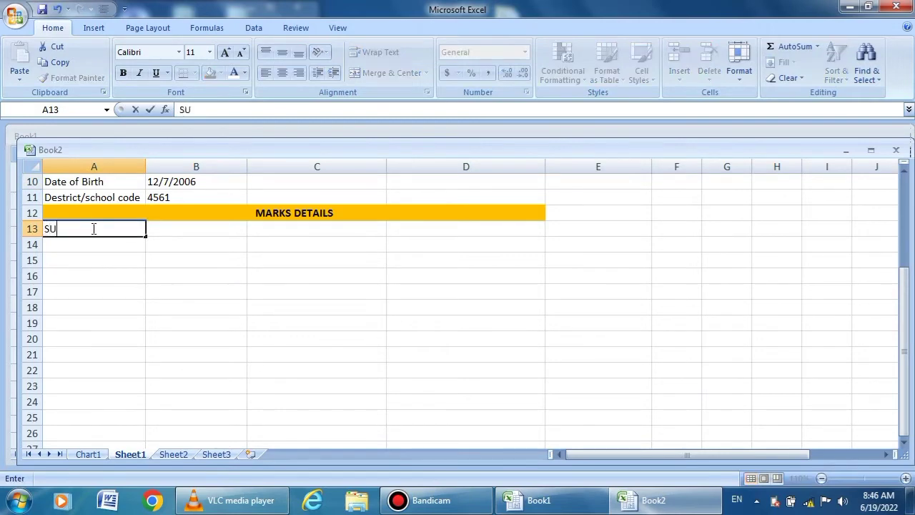
pyautogui.write('BJECT')
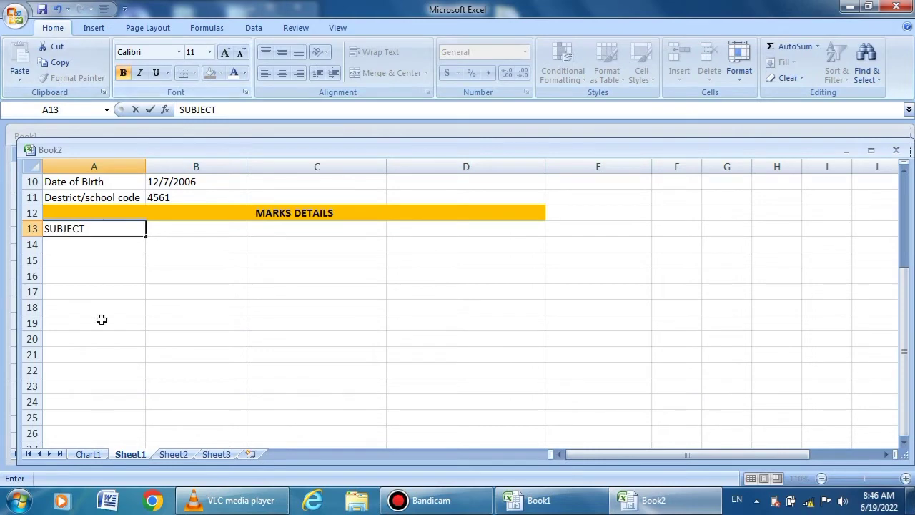
pyautogui.click(100, 323)
pyautogui.click(72, 229)
pyautogui.click(123, 73)
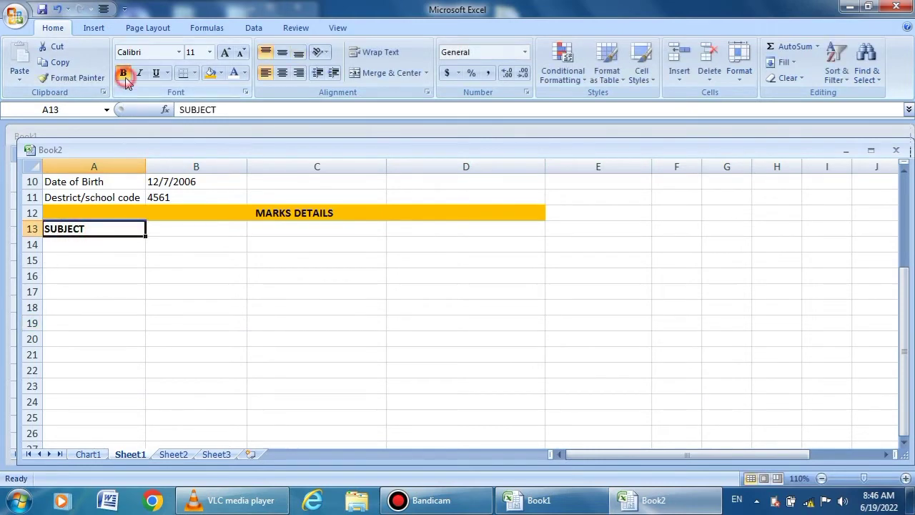
pyautogui.click(106, 245)
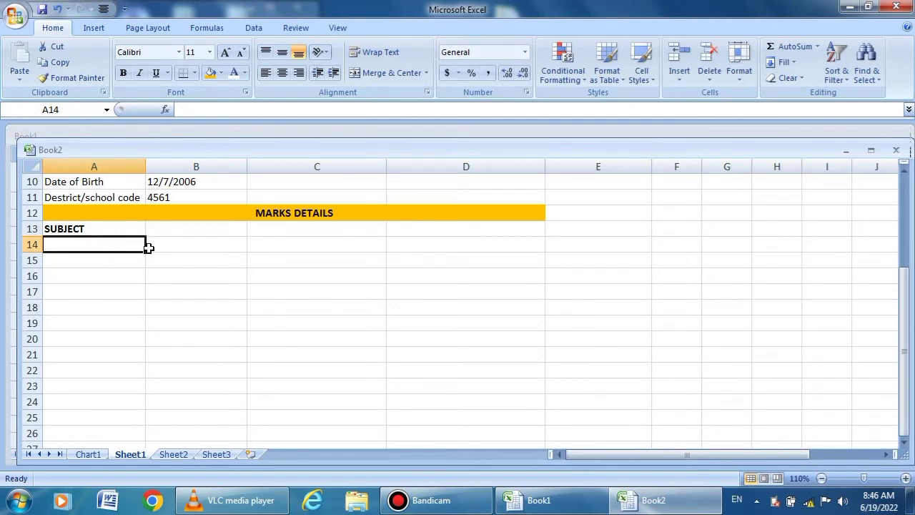
# - Add the THEORY, PRACTICAL, TOTAL and GRADE headers across B13:E13
pyautogui.click(181, 231)
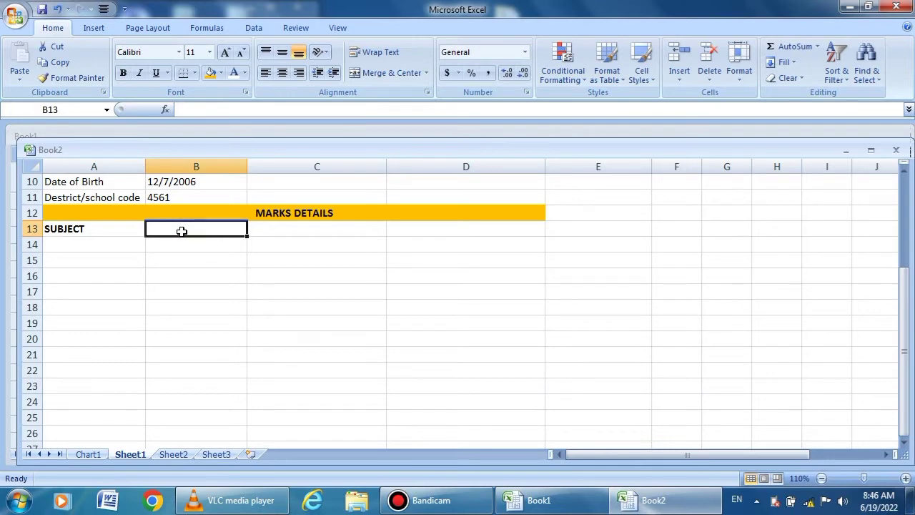
pyautogui.write('TH')
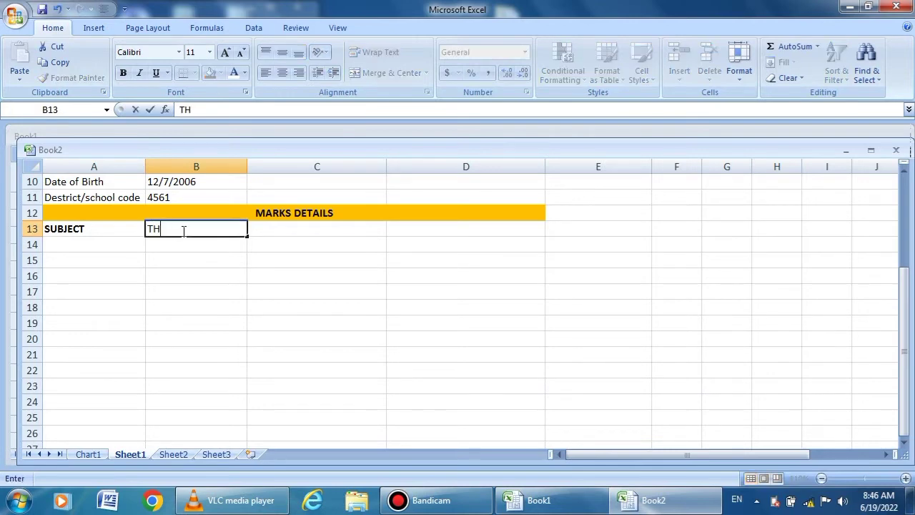
pyautogui.write('EORY')
pyautogui.press('Tab')
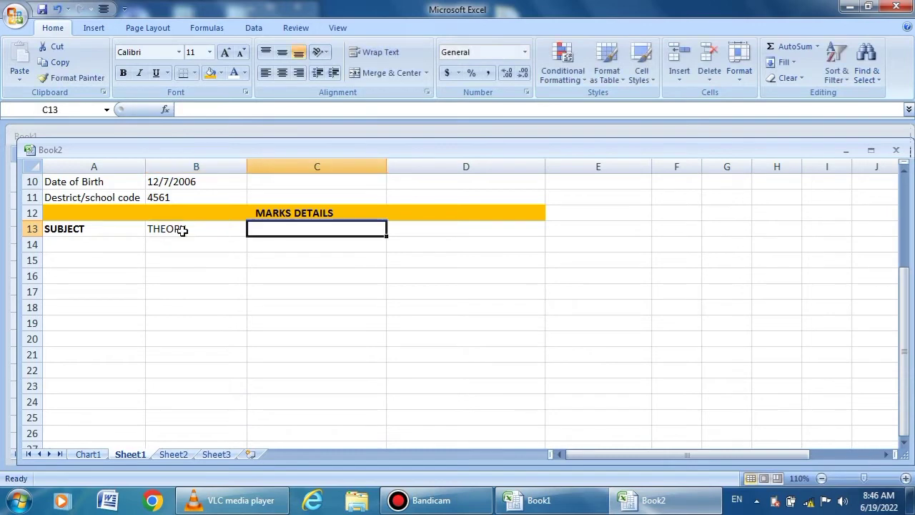
pyautogui.write('pra')
pyautogui.press('BackSpace')
pyautogui.press('BackSpace')
pyautogui.press('BackSpace')
pyautogui.write('PR')
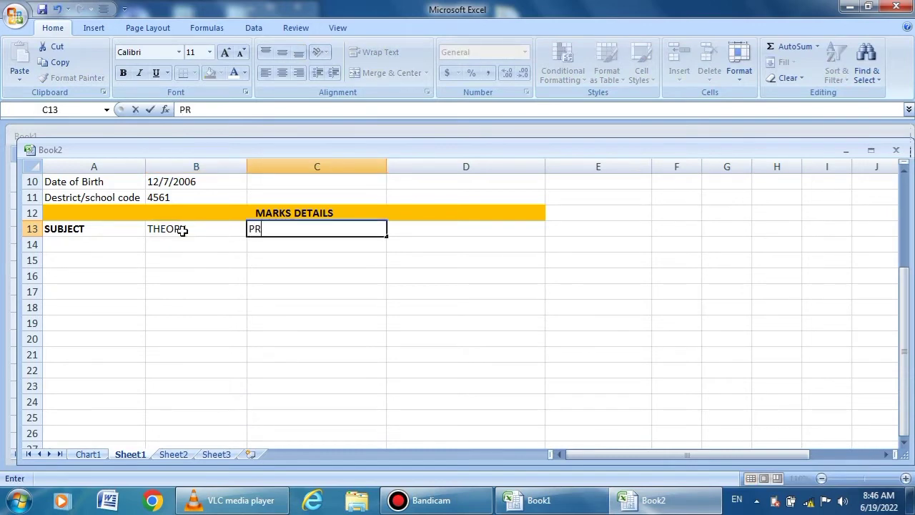
pyautogui.write('ACTICAL')
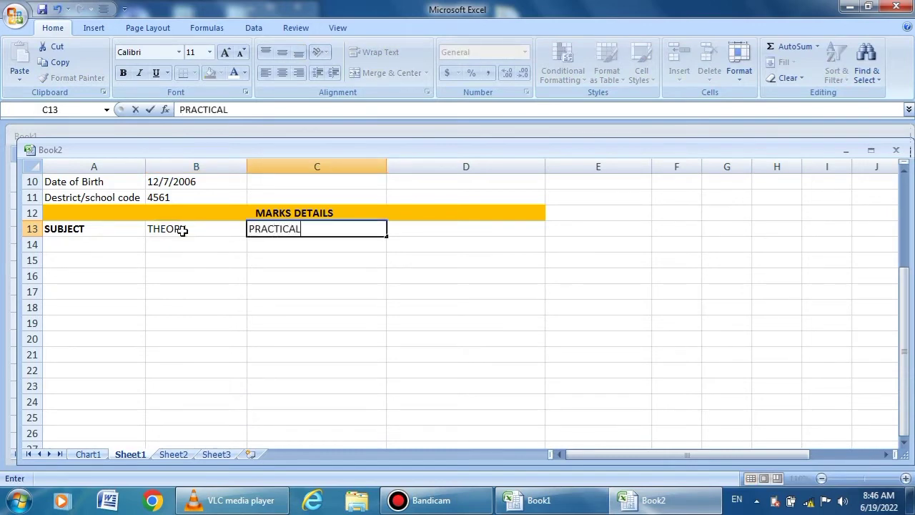
pyautogui.press('Tab')
pyautogui.write('TOTAL')
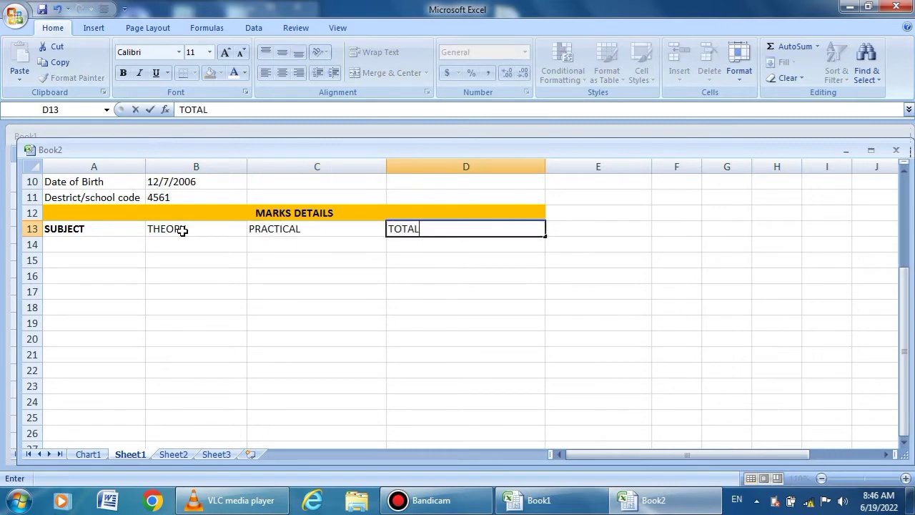
pyautogui.press('Tab')
pyautogui.write('GRADE')
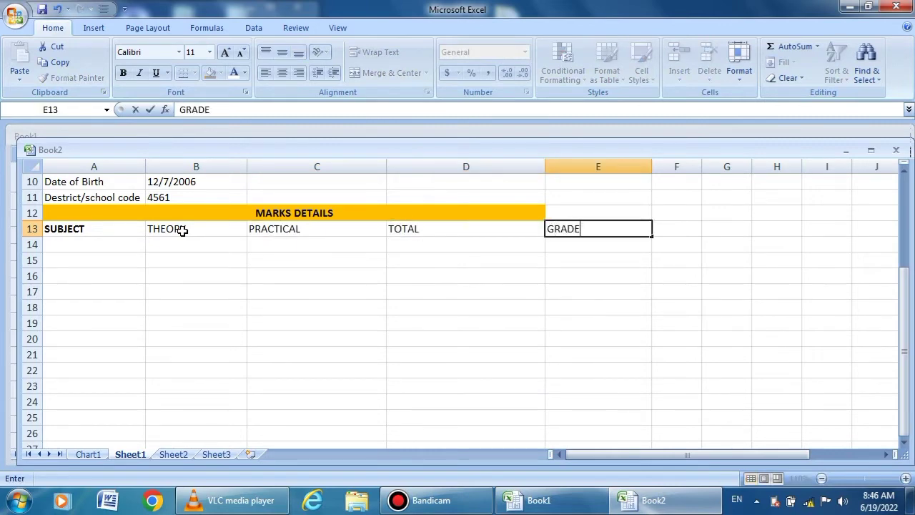
# - Make the whole A13:E13 header row bold
pyautogui.moveTo(57, 229)
pyautogui.mouseDown()
pyautogui.moveTo(370, 237)
pyautogui.moveTo(555, 226)
pyautogui.mouseUp()
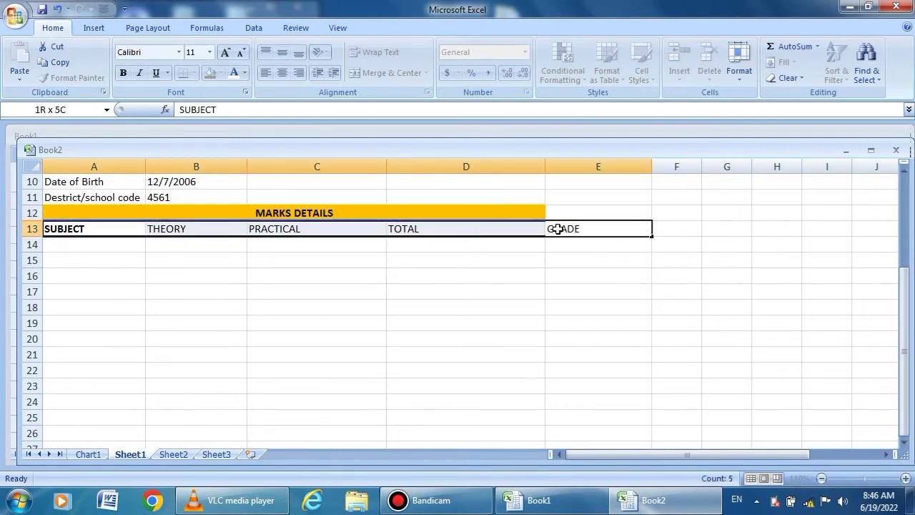
pyautogui.click(123, 73)
pyautogui.click(123, 73)
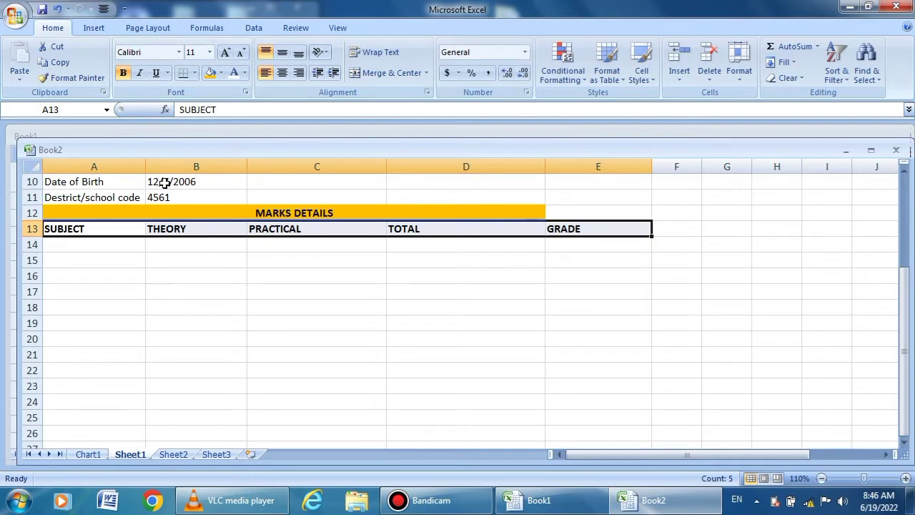
pyautogui.click(196, 274)
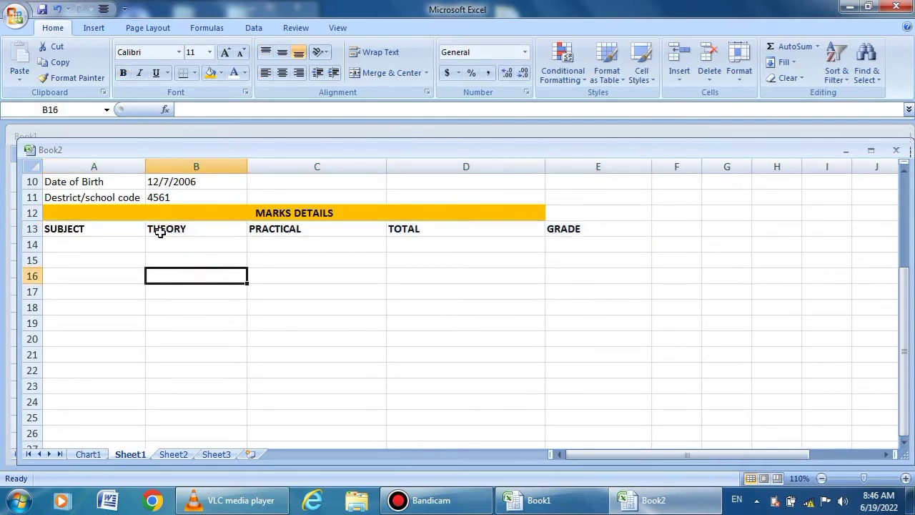
# - Widen column A slightly
pyautogui.scroll(1, 156, 242)
pyautogui.scroll(2, 156, 242)
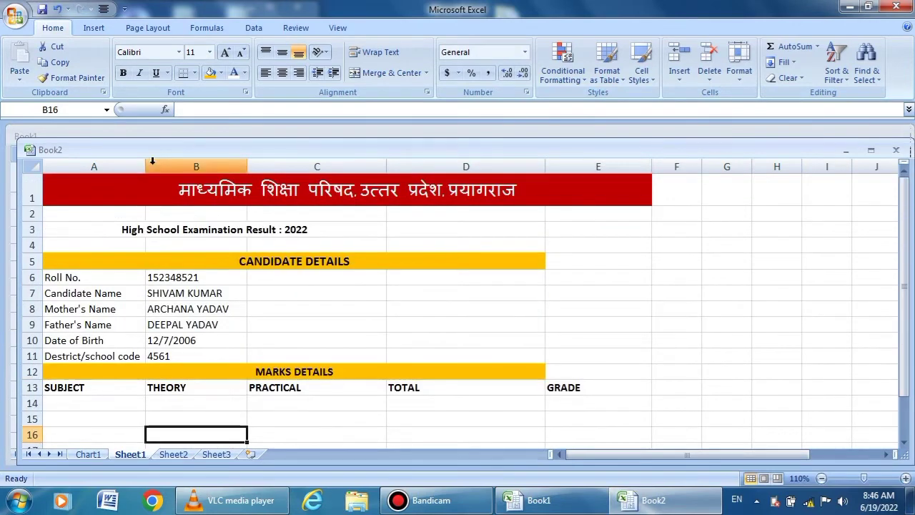
pyautogui.moveTo(145, 168); pyautogui.dragTo(156, 168)
pyautogui.scroll(-2, 161, 179)
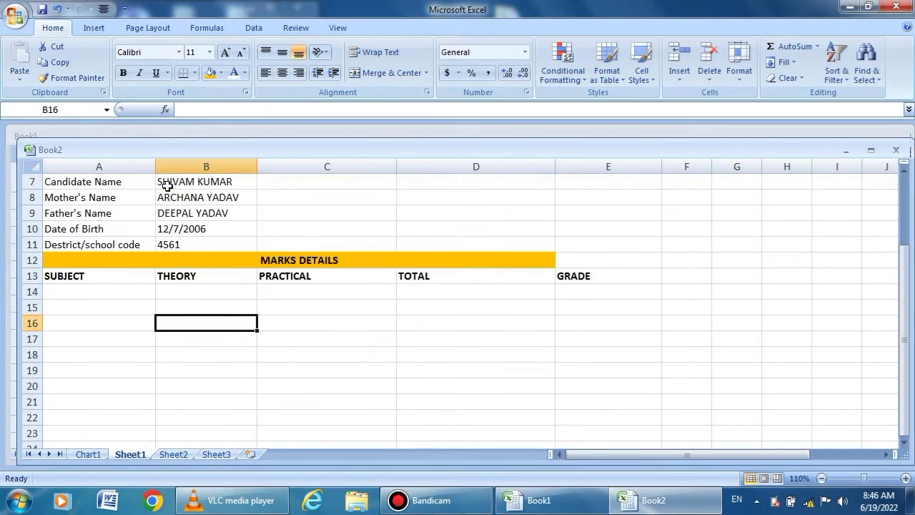
pyautogui.scroll(-1, 163, 229)
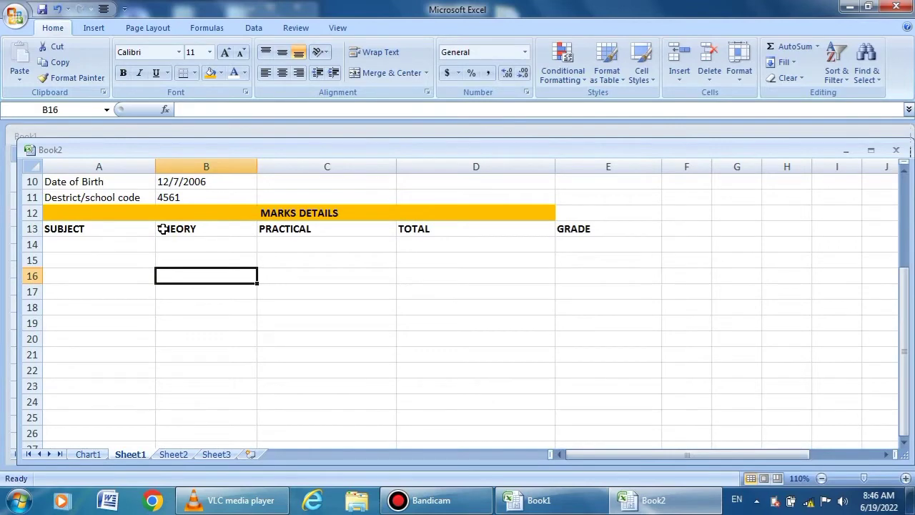
# - Centre the THEORY, PRACTICAL, TOTAL and GRADE headings horizontally and vertically in B13:E13
pyautogui.moveTo(165, 227)
pyautogui.mouseDown()
pyautogui.moveTo(445, 242)
pyautogui.moveTo(570, 226)
pyautogui.mouseUp()
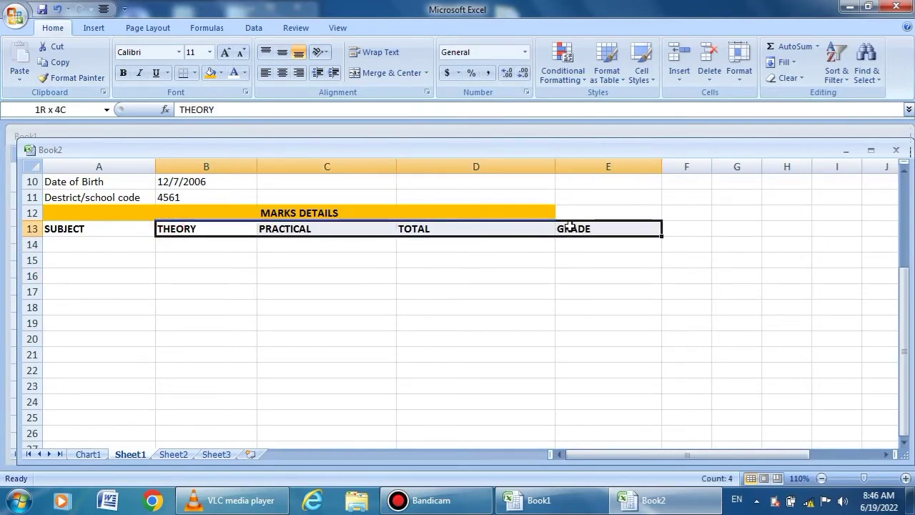
pyautogui.moveTo(572, 226); pyautogui.dragTo(572, 226)
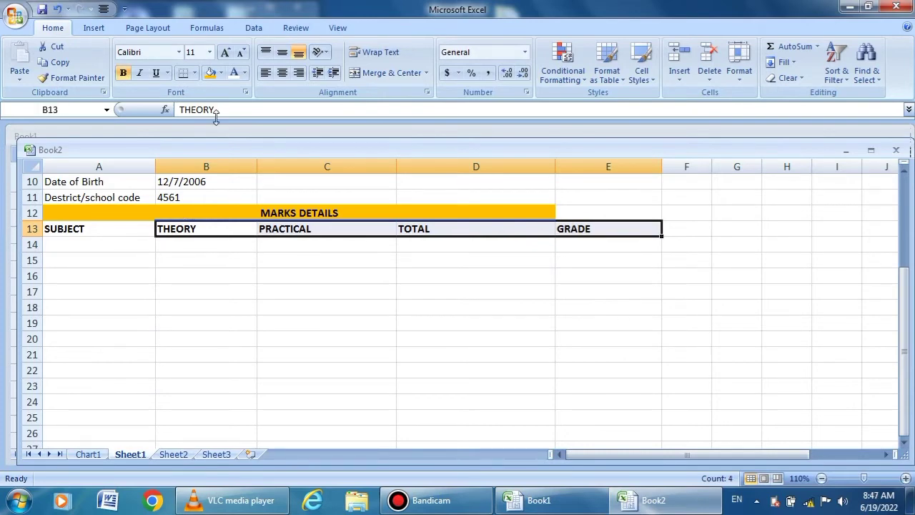
pyautogui.click(286, 57)
pyautogui.click(282, 75)
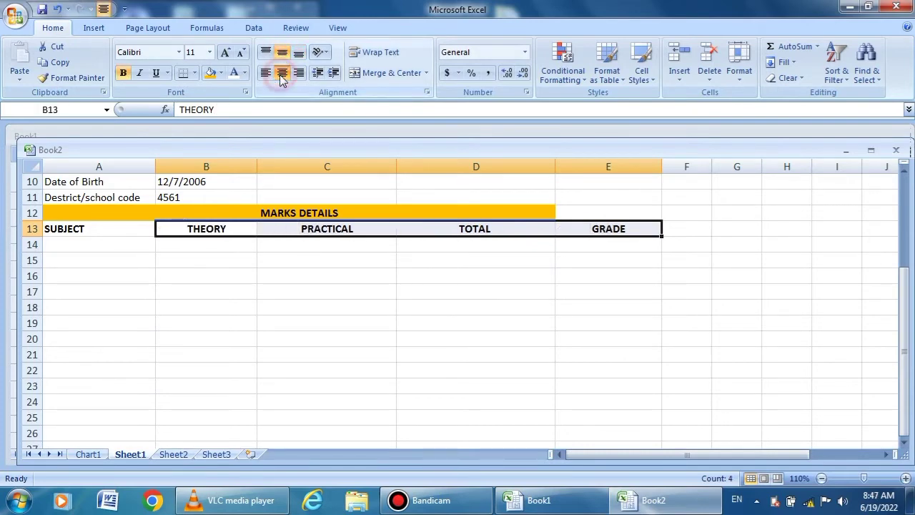
pyautogui.click(201, 245)
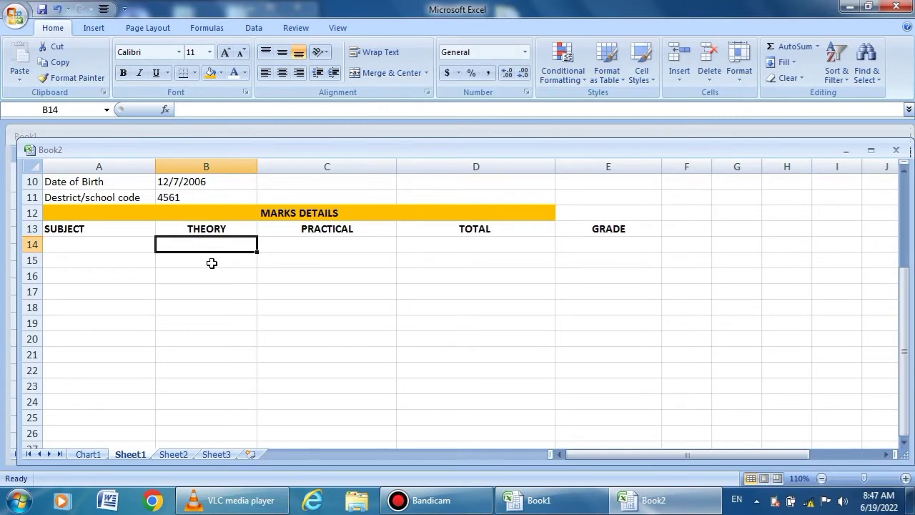
pyautogui.click(221, 228)
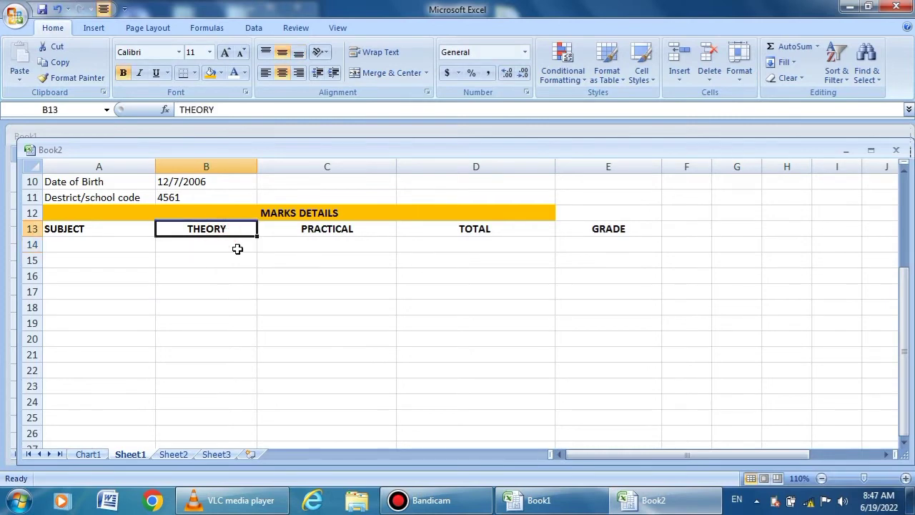
# - Enter HINDI, ENGLISH and SANSKRIT in cells A14 to A16
pyautogui.click(91, 248)
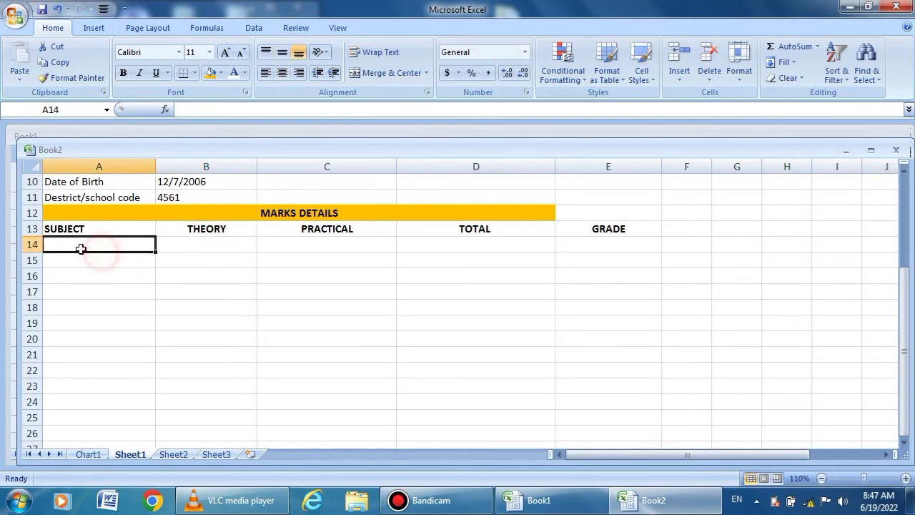
pyautogui.write('HINDI')
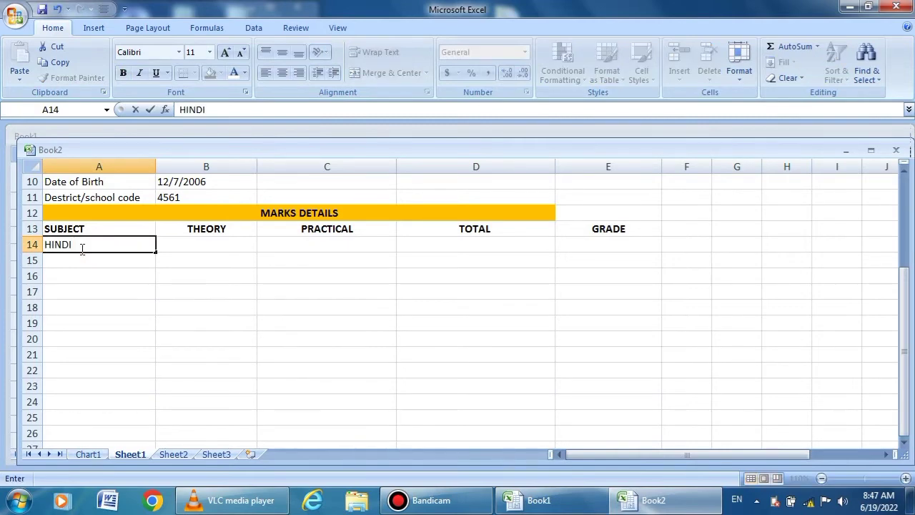
pyautogui.press('Return')
pyautogui.write('ENGLO')
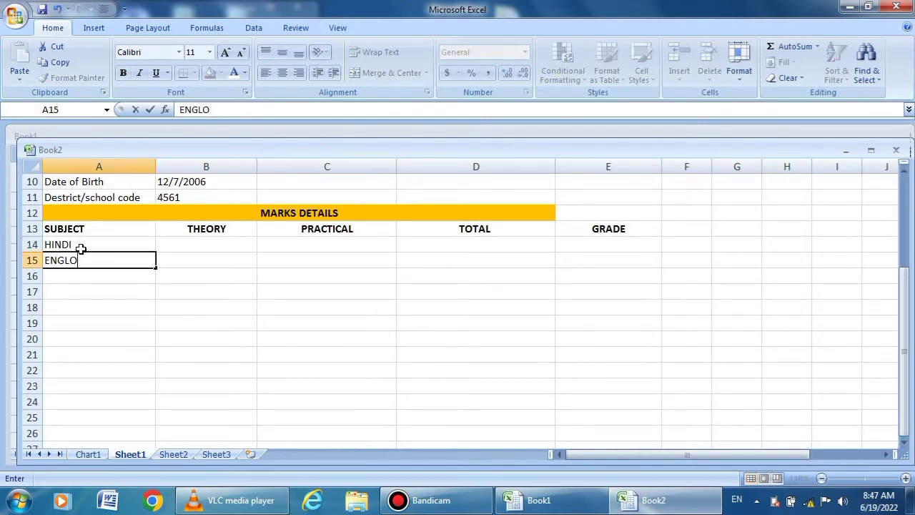
pyautogui.press('BackSpace')
pyautogui.press('BackSpace')
pyautogui.write('SH')
pyautogui.press('Return')
pyautogui.write('SA')
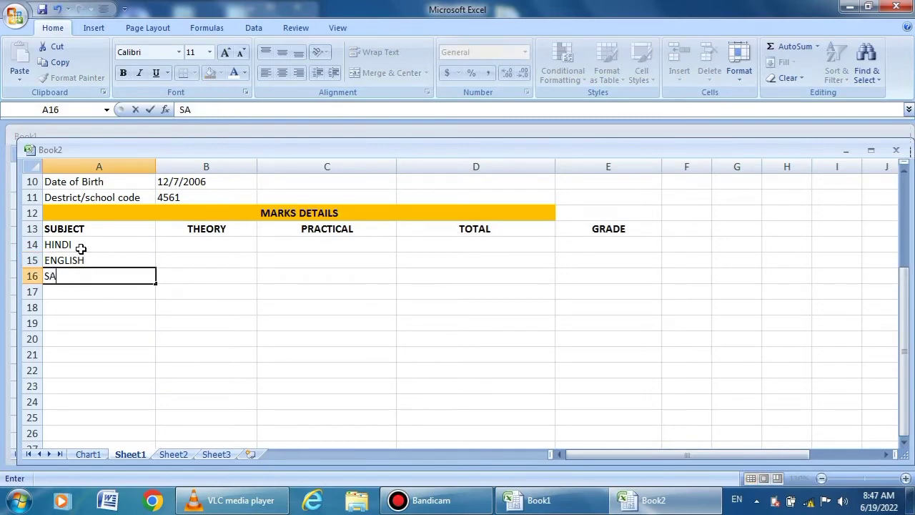
pyautogui.write('NSKRIT')
pyautogui.press('Return')
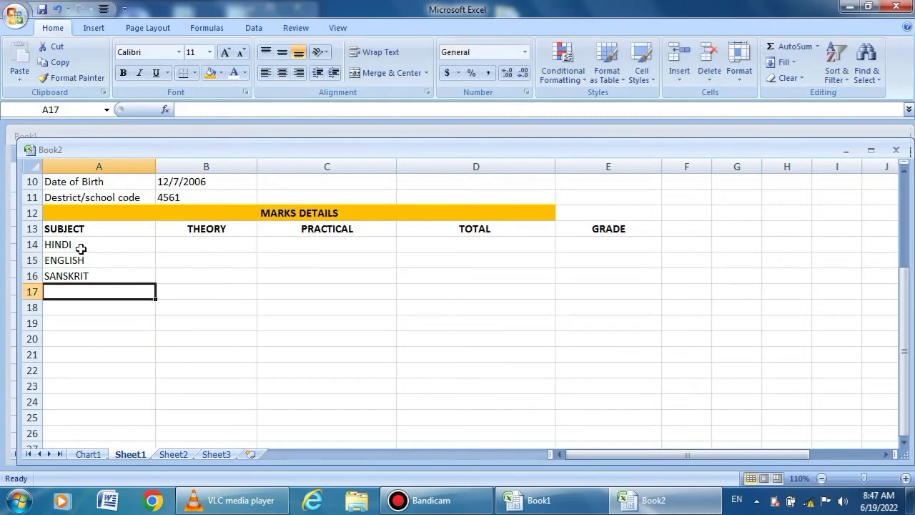
# - Add MATHEMATICS, SCIENCE, SOCIAL SCIENCE and RESULT in cells A17 to A20
pyautogui.write('MATH')
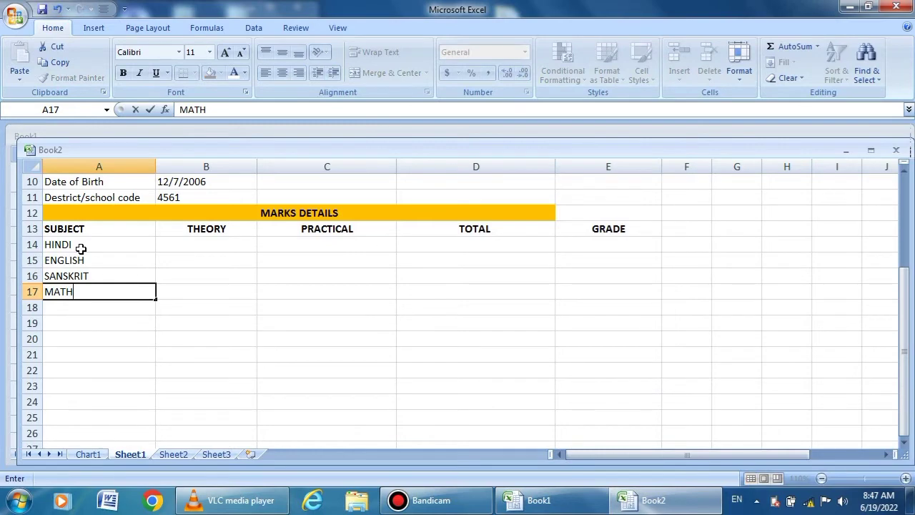
pyautogui.write('EMATICS')
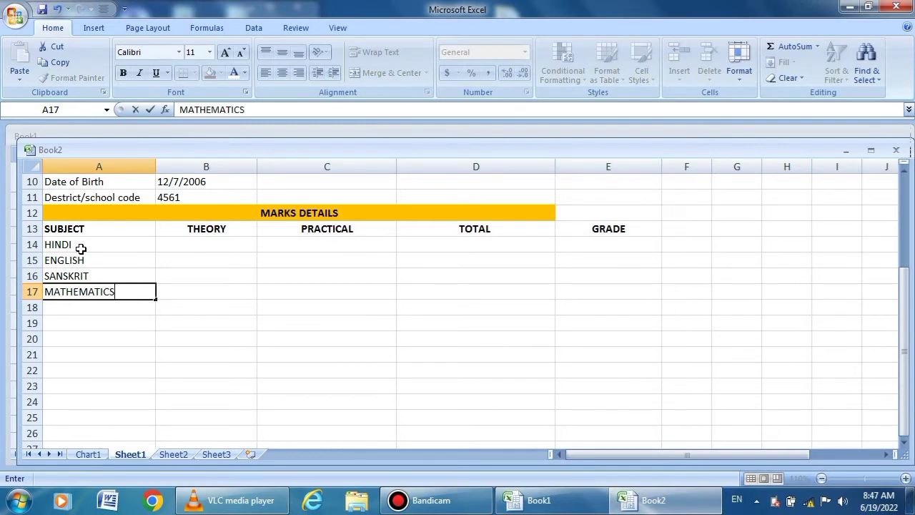
pyautogui.press('Return')
pyautogui.write('SCIE')
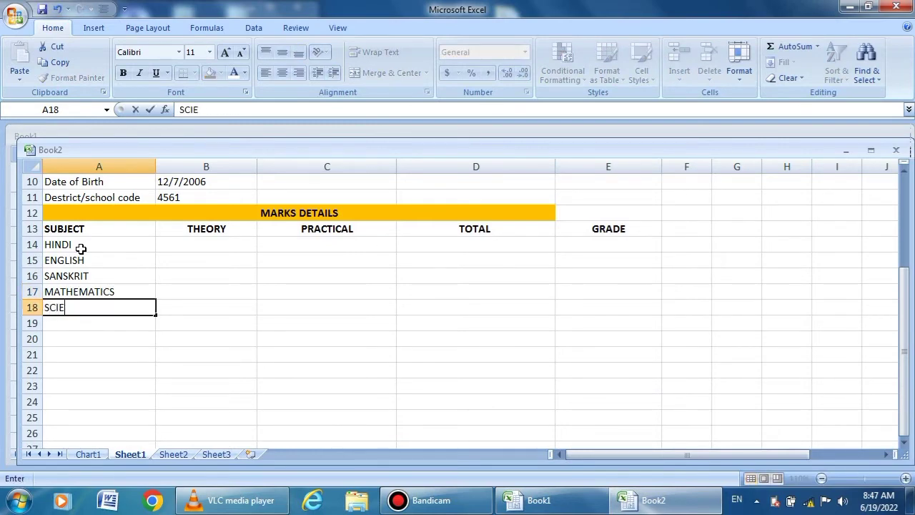
pyautogui.write('NCE')
pyautogui.press('Return')
pyautogui.write('SOCIA')
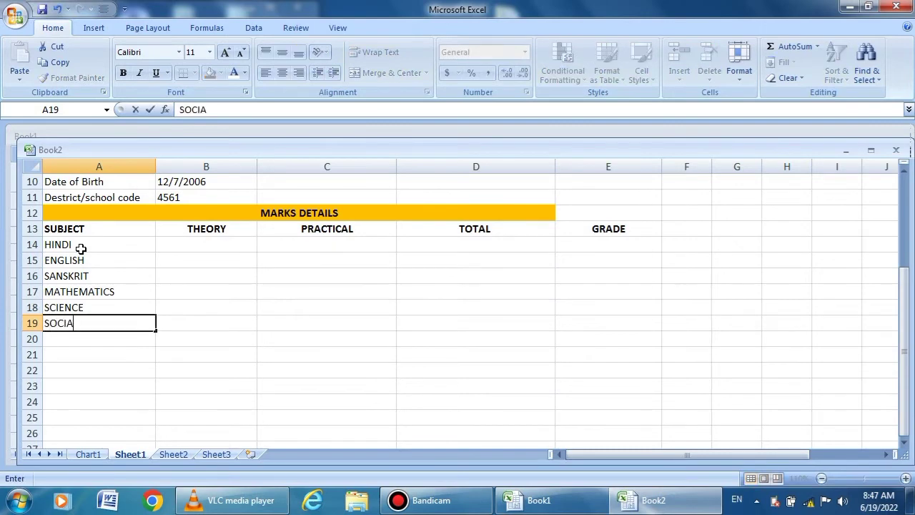
pyautogui.write('L SCIENCE')
pyautogui.press('Return')
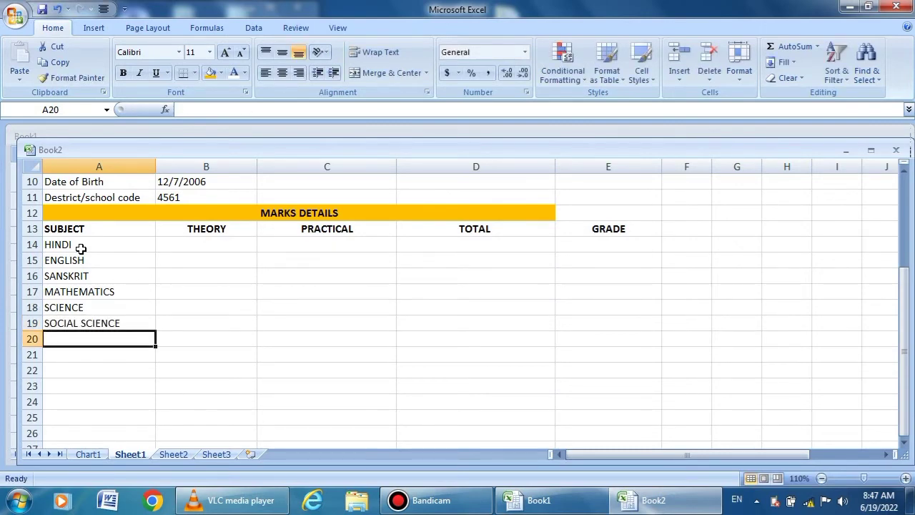
pyautogui.write('RESULT')
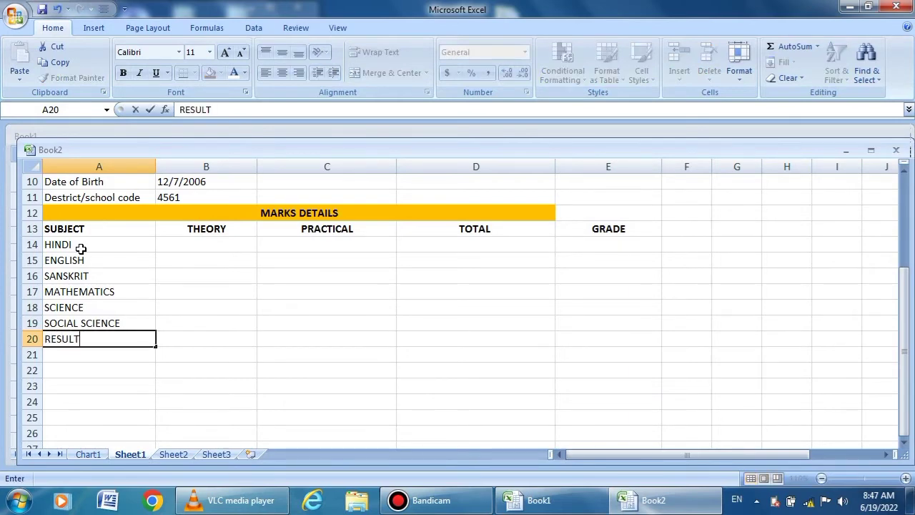
pyautogui.click(194, 244)
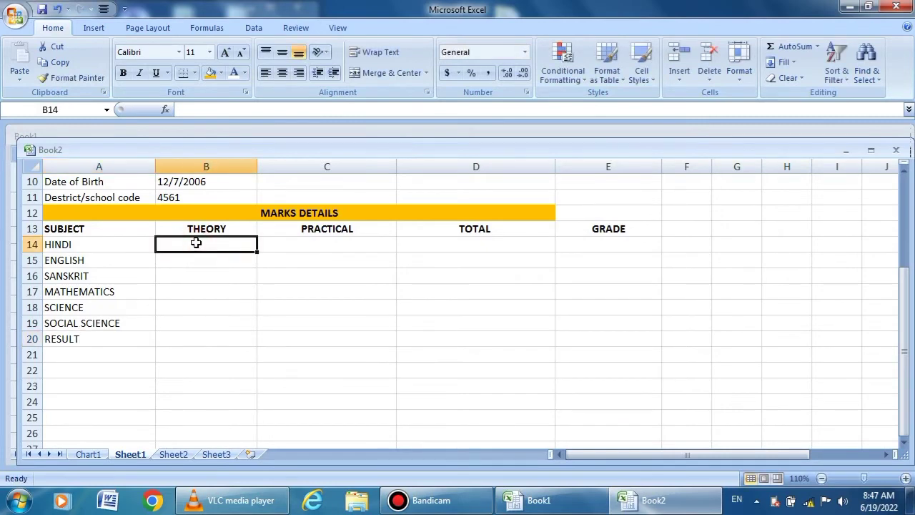
# - Enter theory marks 52, 51 and 61 for HINDI, ENGLISH and SANSKRIT in B14:B16
pyautogui.write('52')
pyautogui.press('Return')
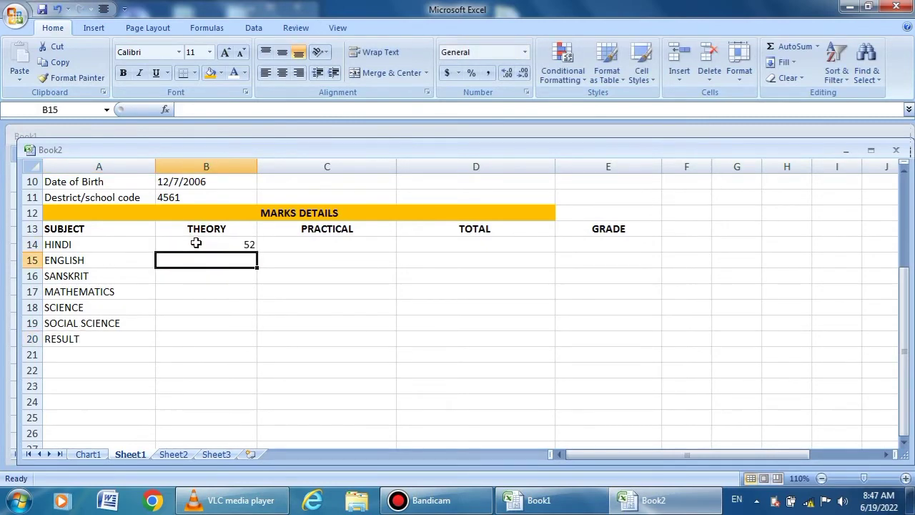
pyautogui.write('51')
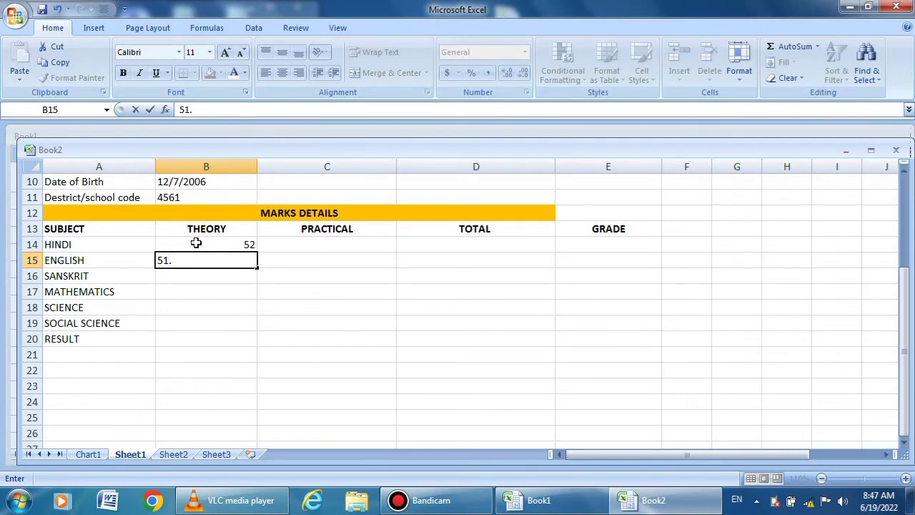
pyautogui.press('Return')
pyautogui.write('61')
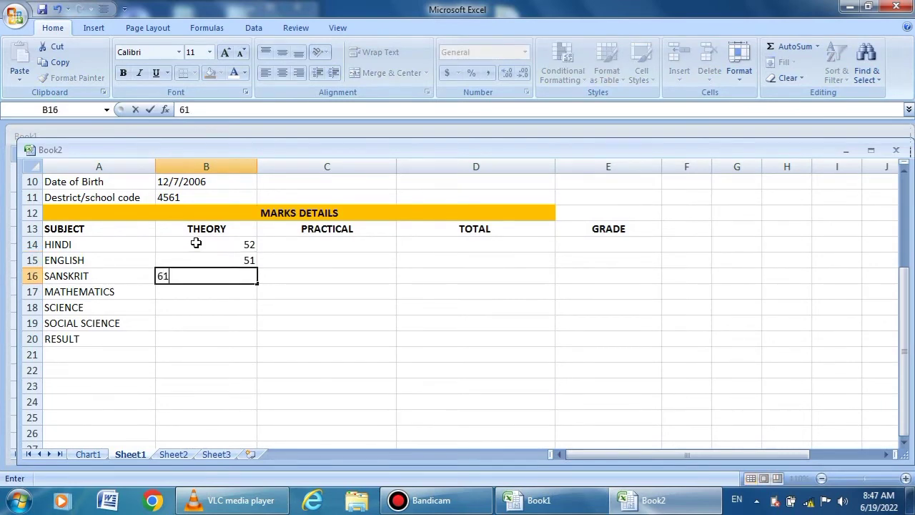
pyautogui.press('Return')
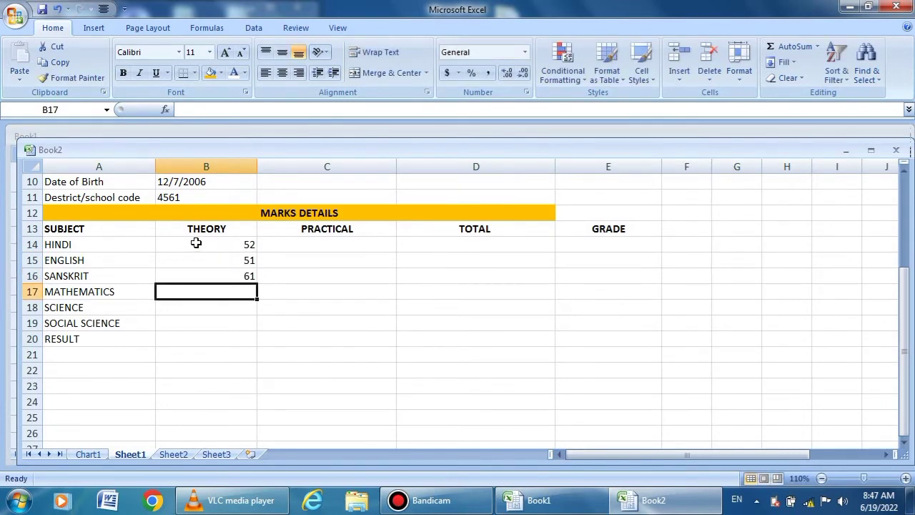
# - Enter theory marks 52, 48 and 55 in B17:B19 and start PASSED in B20
pyautogui.write('52')
pyautogui.press('Return')
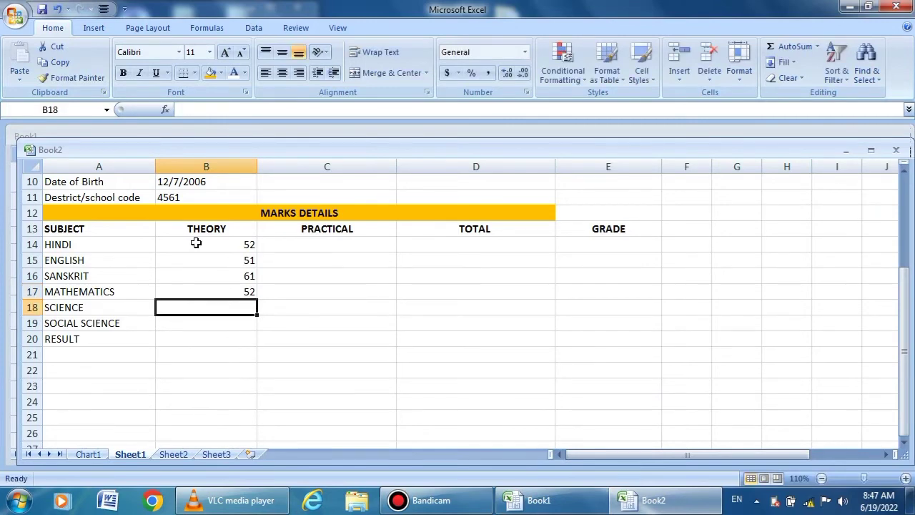
pyautogui.write('48')
pyautogui.press('Return')
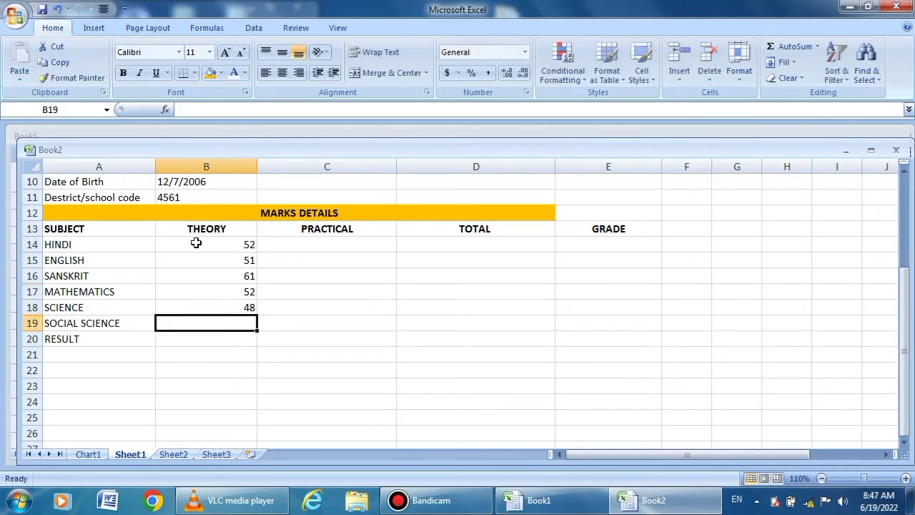
pyautogui.write('5')
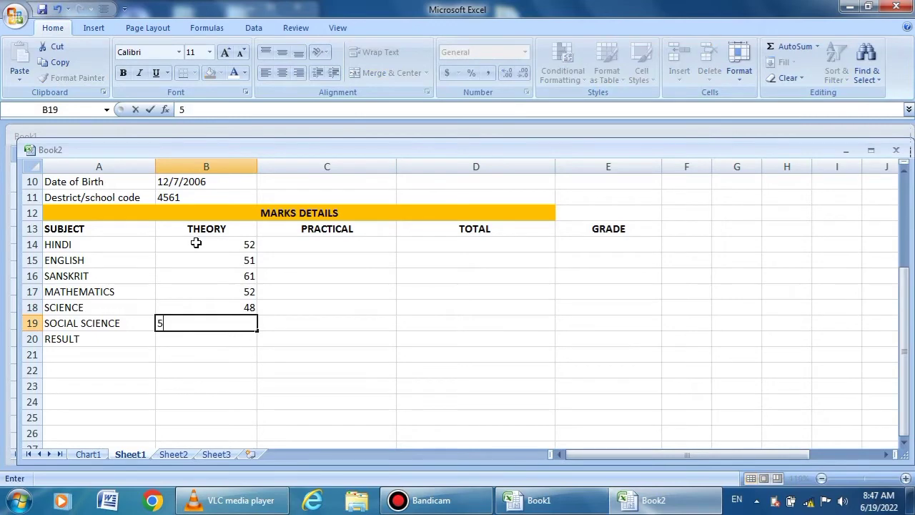
pyautogui.write('5')
pyautogui.press('Return')
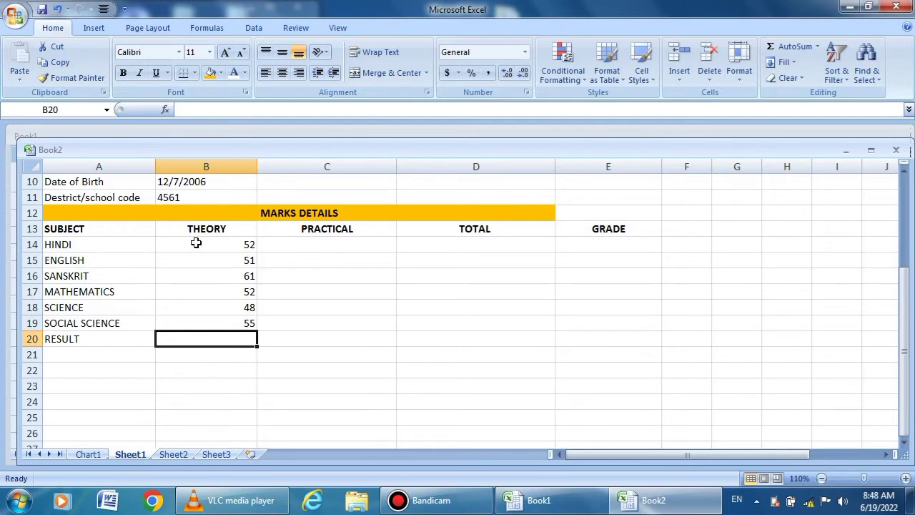
pyautogui.write('PASSED')
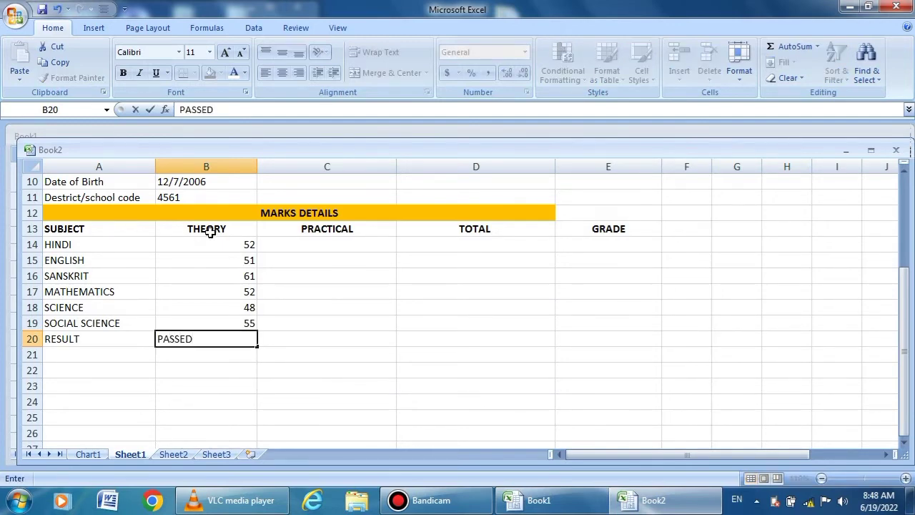
# - Commit PASSED in B20 and centre it horizontally
pyautogui.click(286, 389)
pyautogui.click(214, 339)
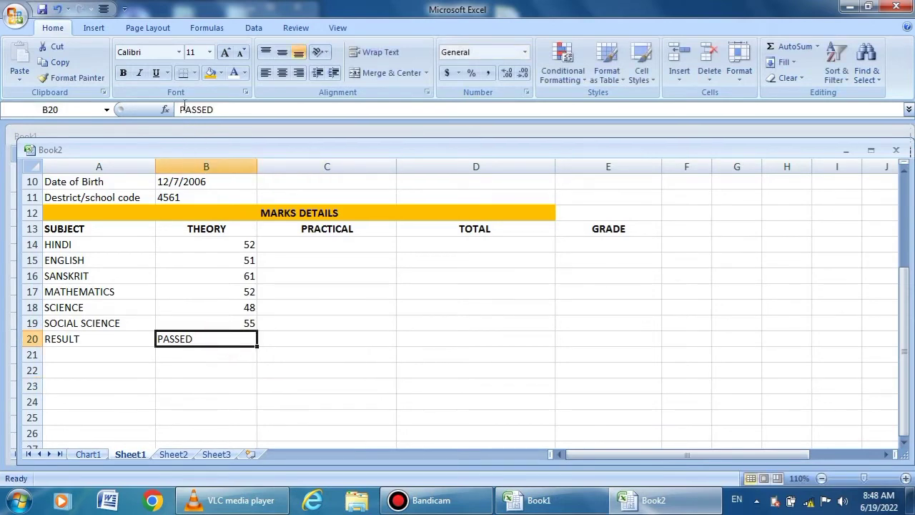
pyautogui.click(282, 74)
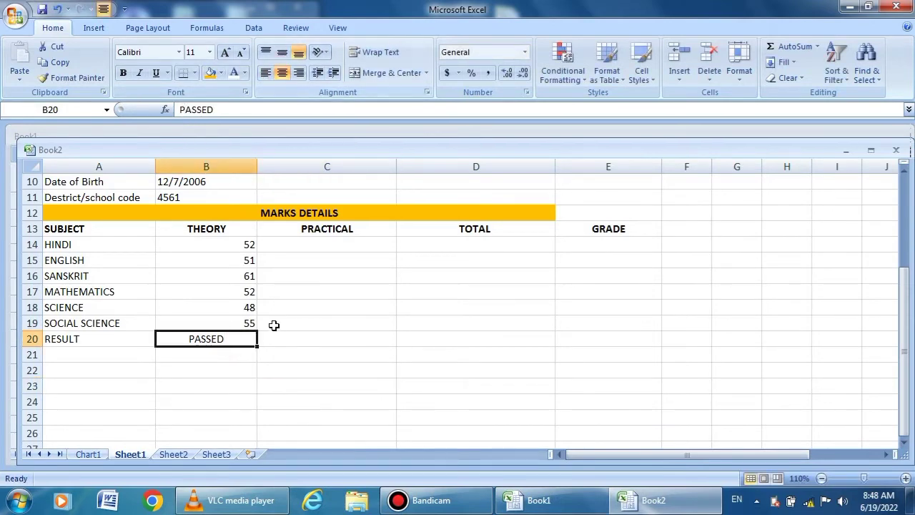
pyautogui.click(282, 341)
# - Centre the six theory marks in B14:B19 both horizontally and vertically
pyautogui.moveTo(219, 233)
pyautogui.mouseDown()
pyautogui.moveTo(245, 254)
pyautogui.moveTo(252, 325)
pyautogui.mouseUp()
pyautogui.click(277, 247)
pyautogui.click(282, 73)
pyautogui.click(281, 56)
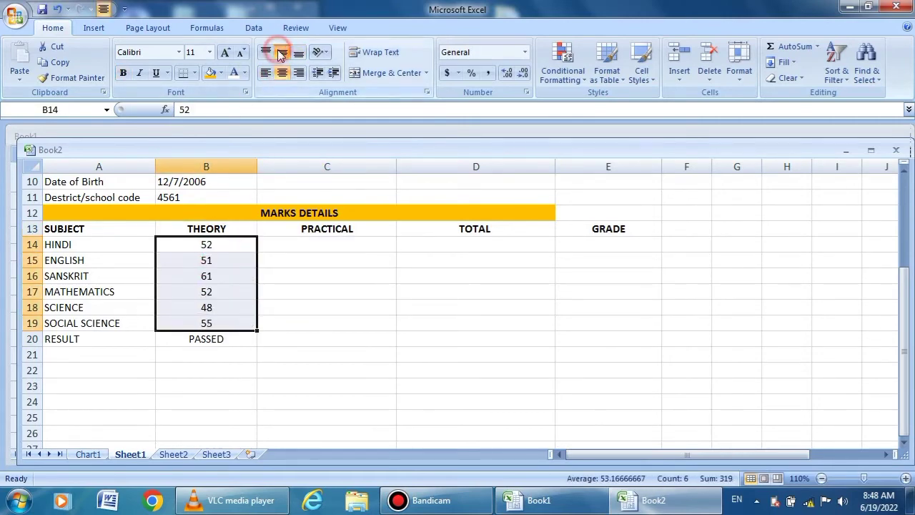
pyautogui.click(279, 306)
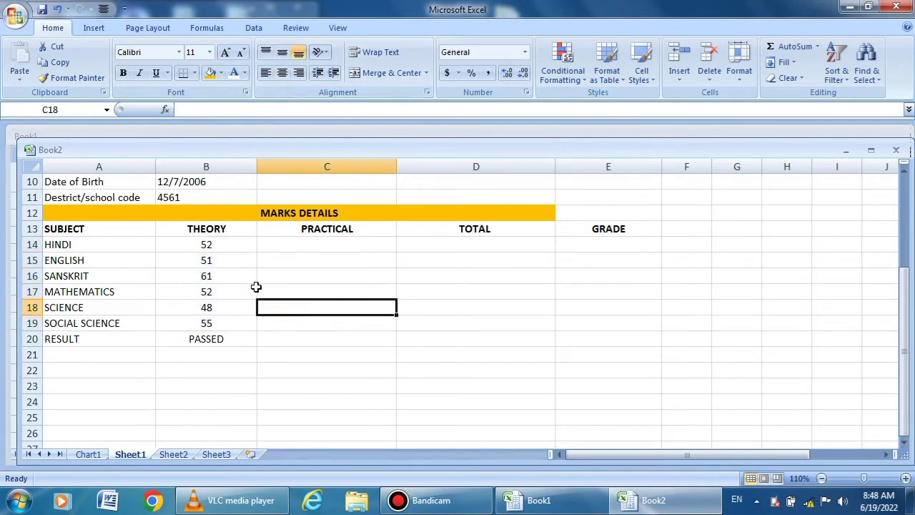
# - Type practical marks 30, 30, 29, 30, 29 and 30 into C14 through C19
pyautogui.click(307, 240)
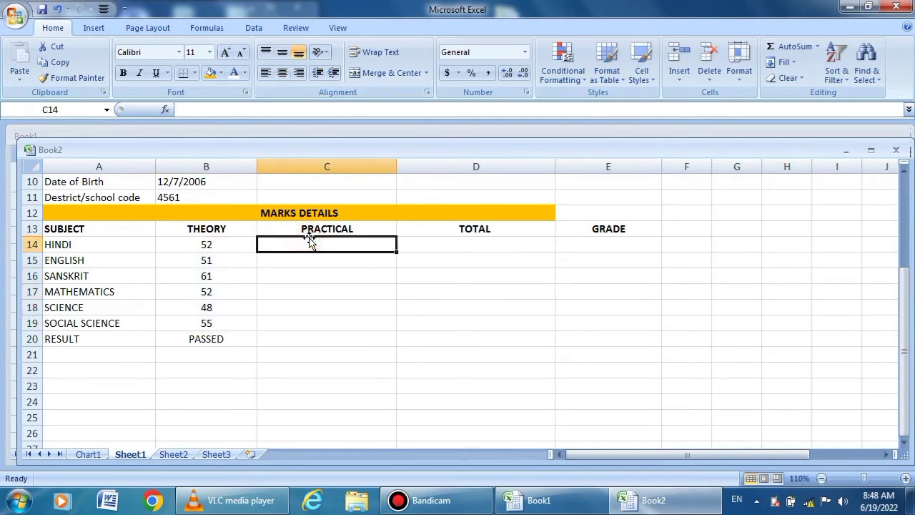
pyautogui.write('30')
pyautogui.press('Return')
pyautogui.write('3')
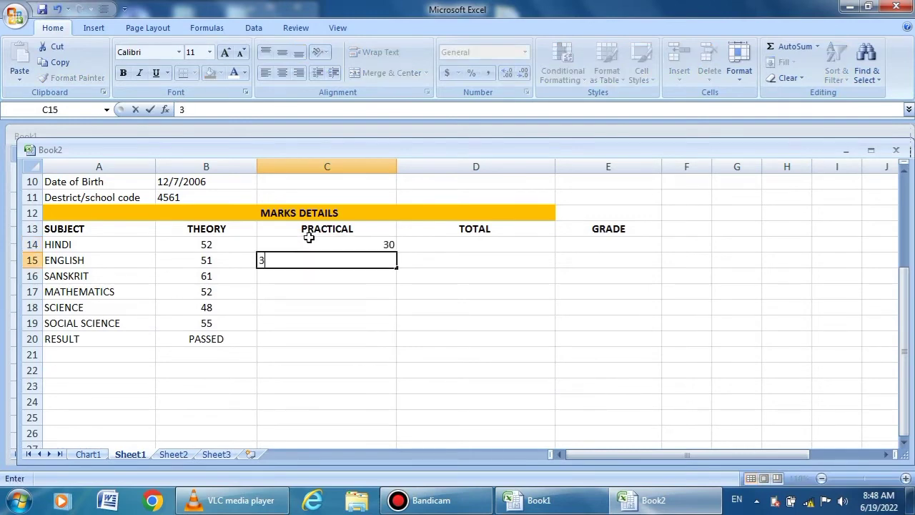
pyautogui.write('0')
pyautogui.press('Return')
pyautogui.write('1')
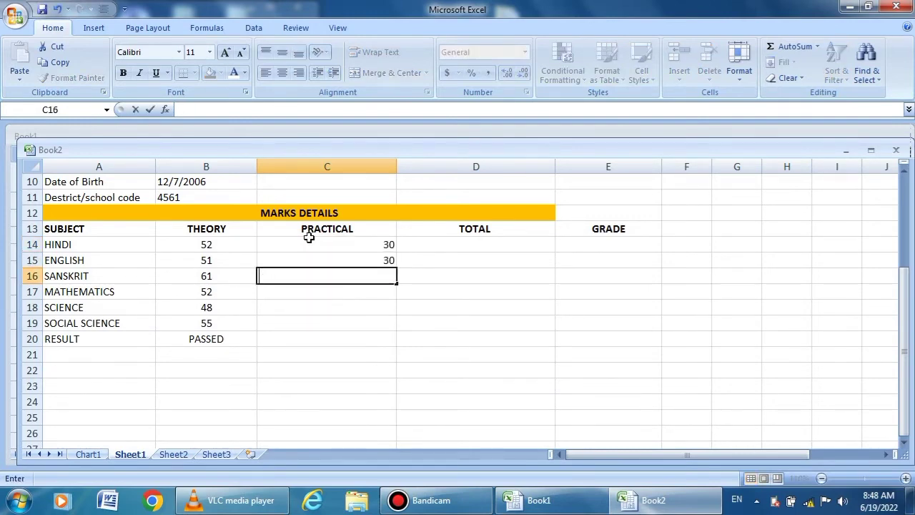
pyautogui.write('29')
pyautogui.press('Return')
pyautogui.write('30')
pyautogui.press('Return')
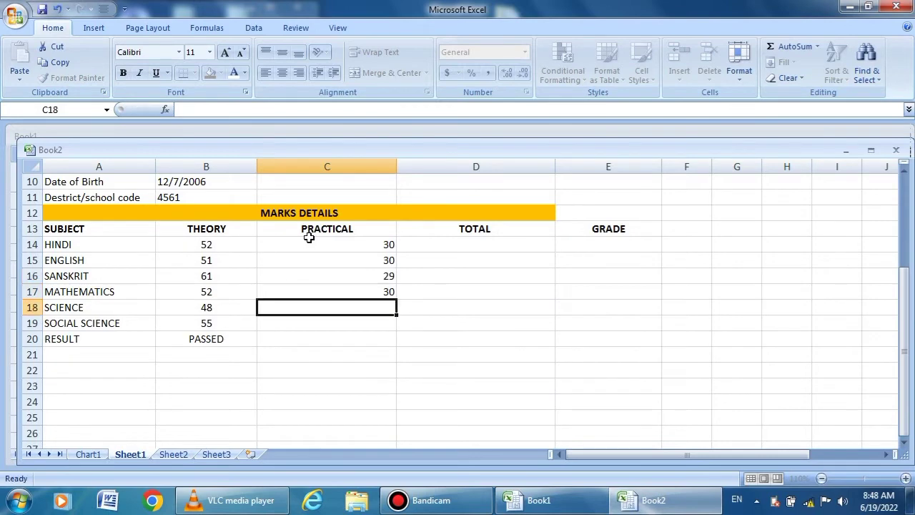
pyautogui.write('29')
pyautogui.press('Return')
pyautogui.write('23')
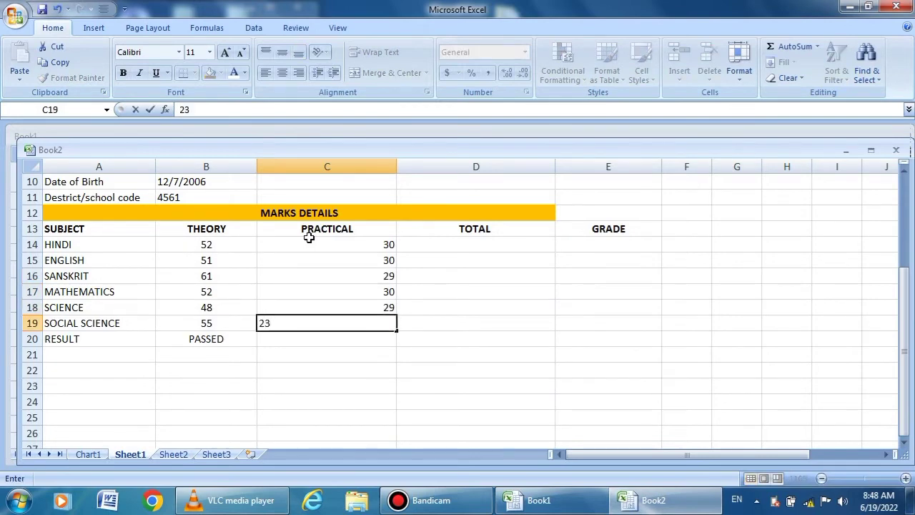
pyautogui.press('BackSpace')
pyautogui.press('BackSpace')
# - Total HINDI's theory and practical marks in D14 with AutoSum
pyautogui.click(481, 244)
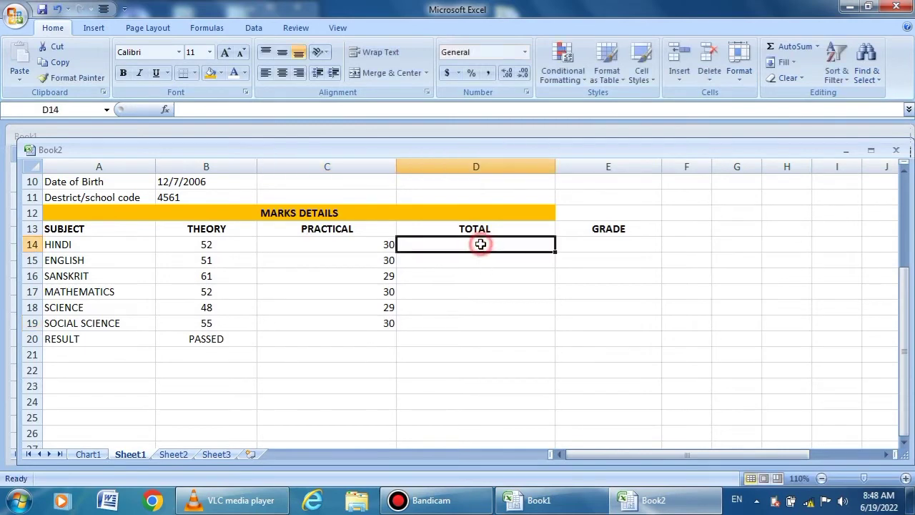
pyautogui.click(626, 100)
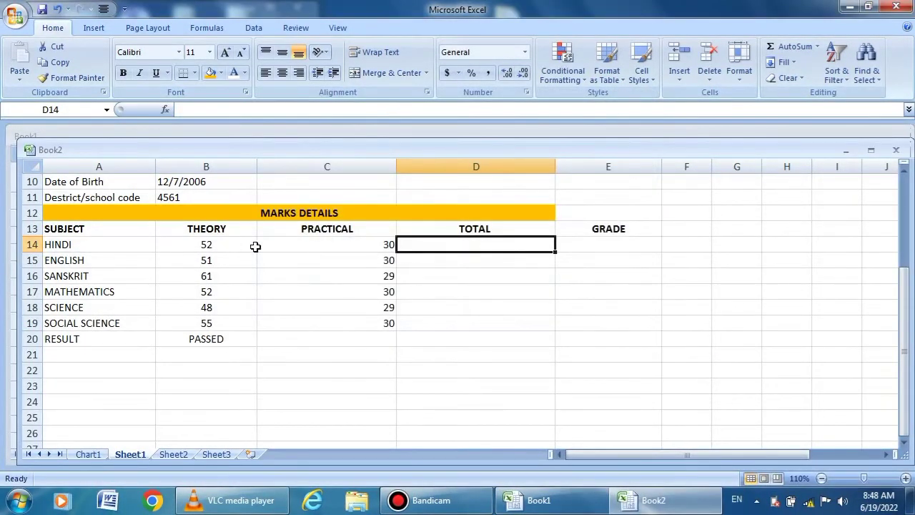
pyautogui.moveTo(218, 248); pyautogui.dragTo(424, 241)
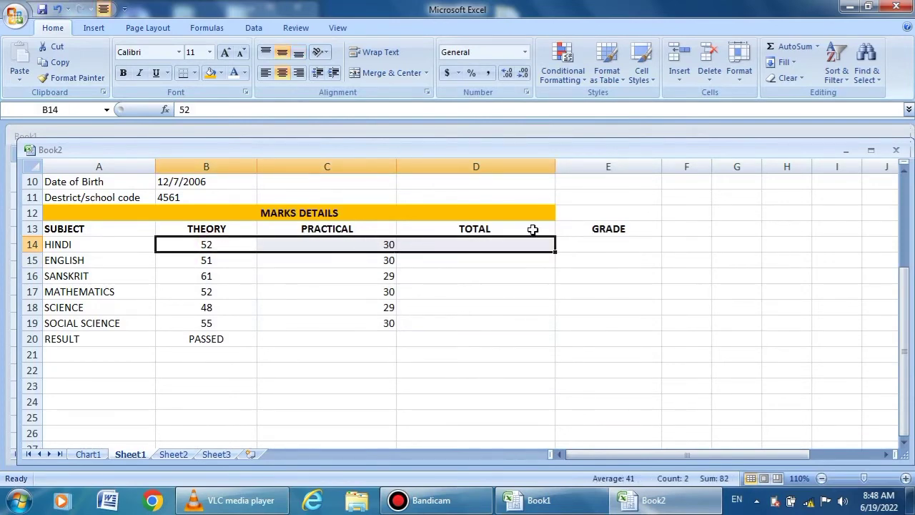
pyautogui.click(797, 49)
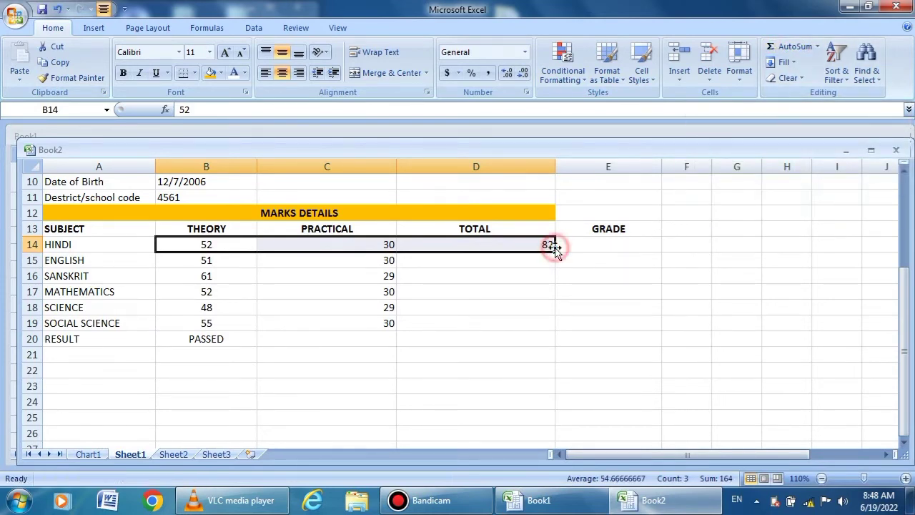
# - Fill the SUM formula down D14:D19, giving totals 82, 81, 90, 82, 77 and 85
pyautogui.click(550, 246)
pyautogui.click(563, 288)
pyautogui.click(572, 259)
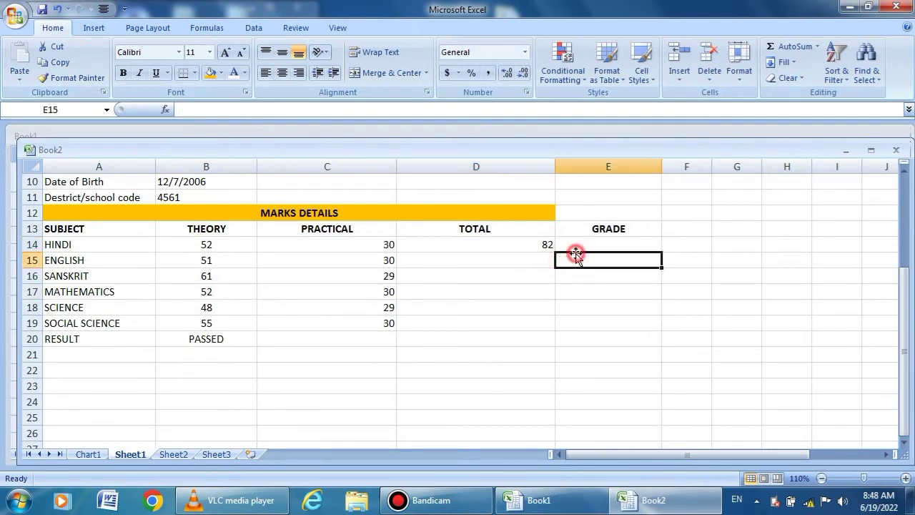
pyautogui.click(548, 245)
pyautogui.doubleClick(555, 250)
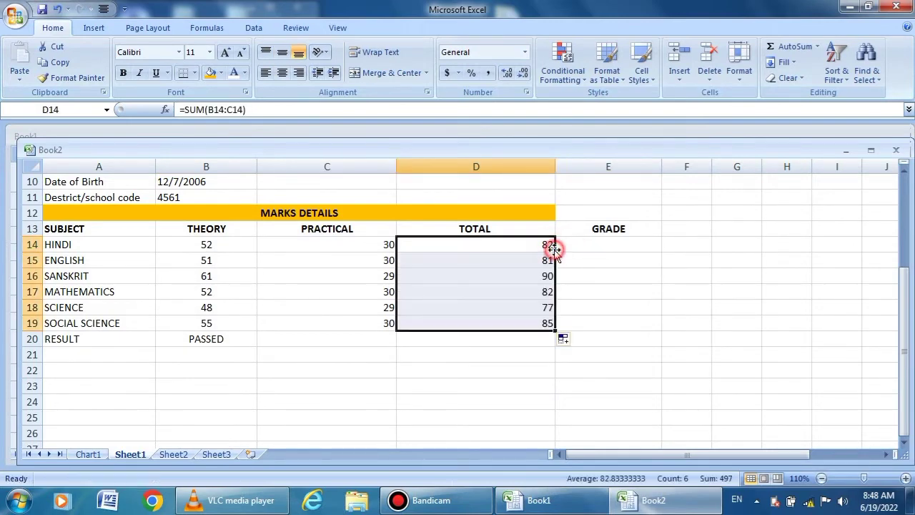
pyautogui.click(593, 246)
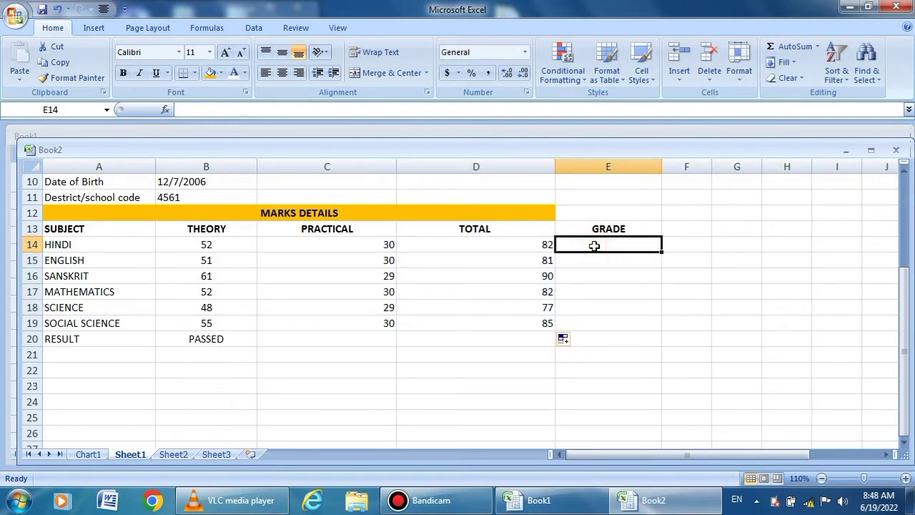
# - Enter grades A2, A2, A1 and A2 for HINDI through MATHEMATICS in E14:E17
pyautogui.write('A2')
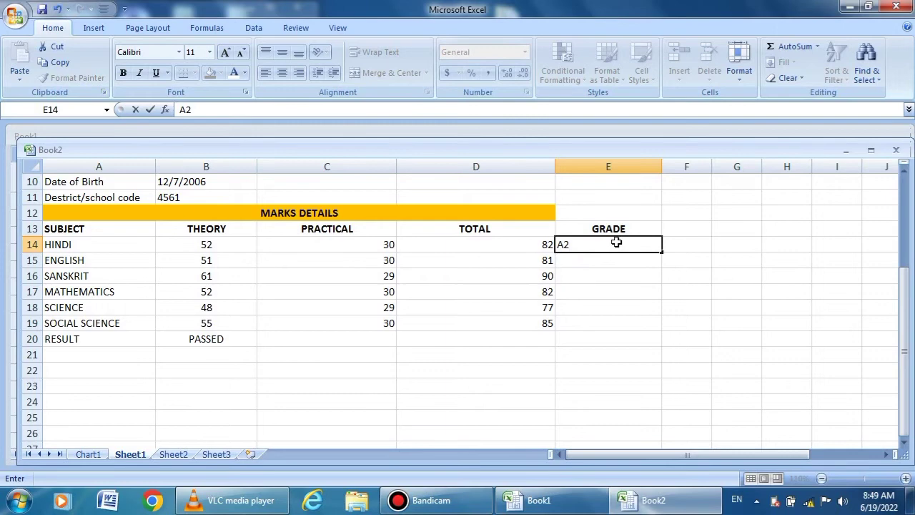
pyautogui.press('Return')
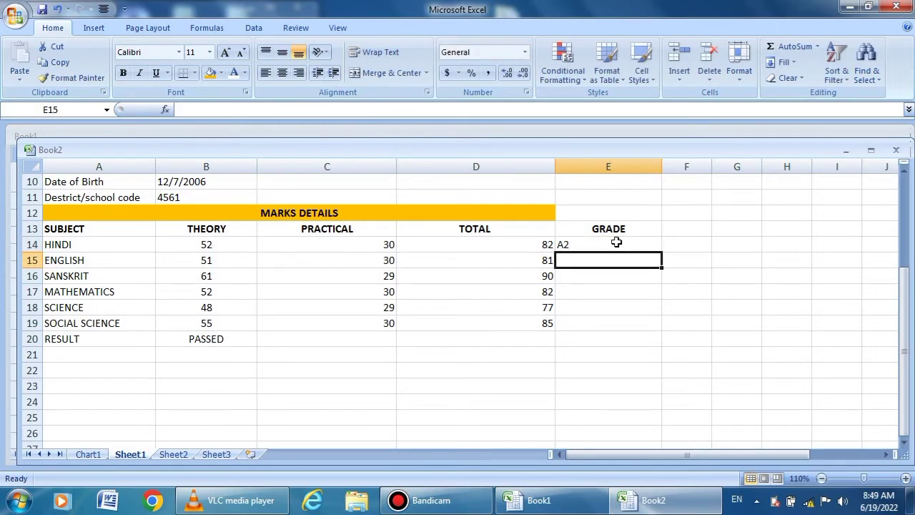
pyautogui.write('B')
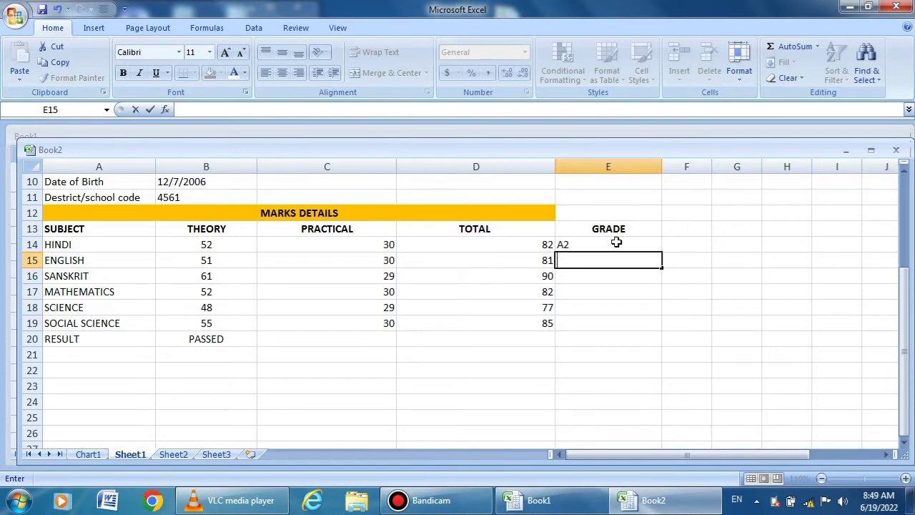
pyautogui.write('A')
pyautogui.press('Return')
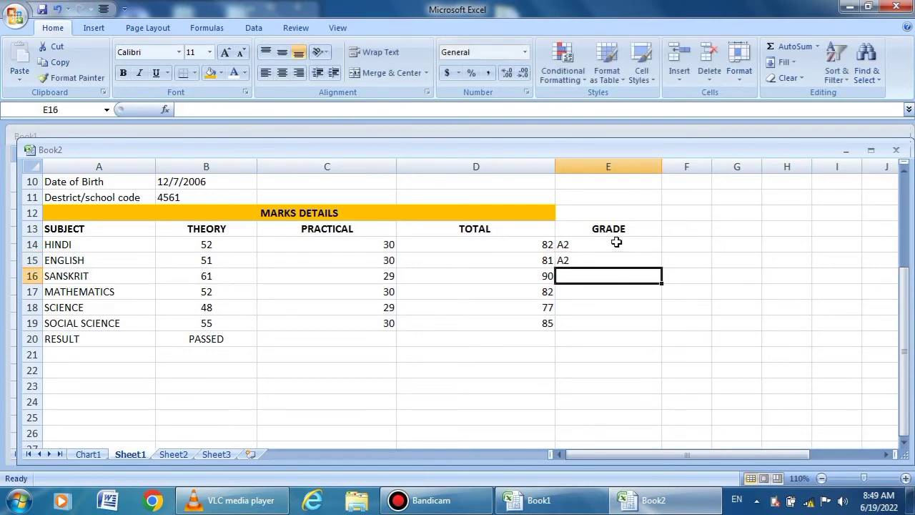
pyautogui.write('A1')
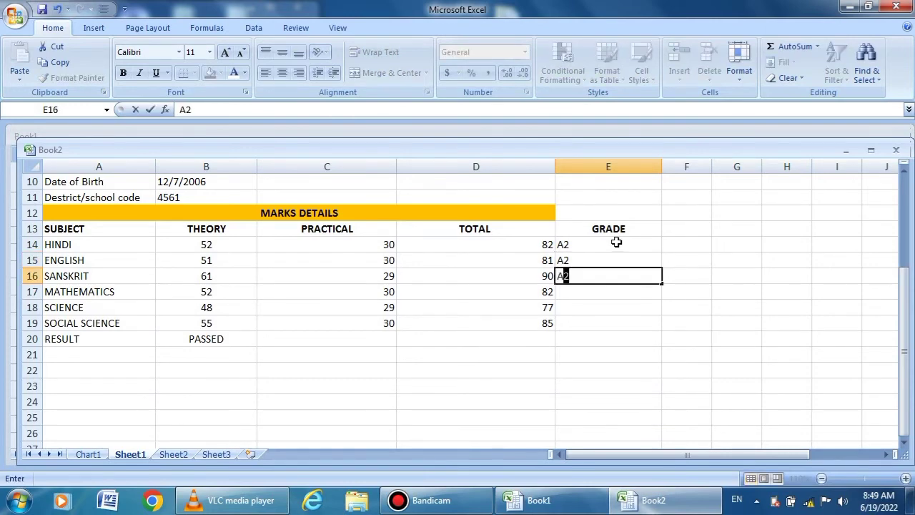
pyautogui.press('Return')
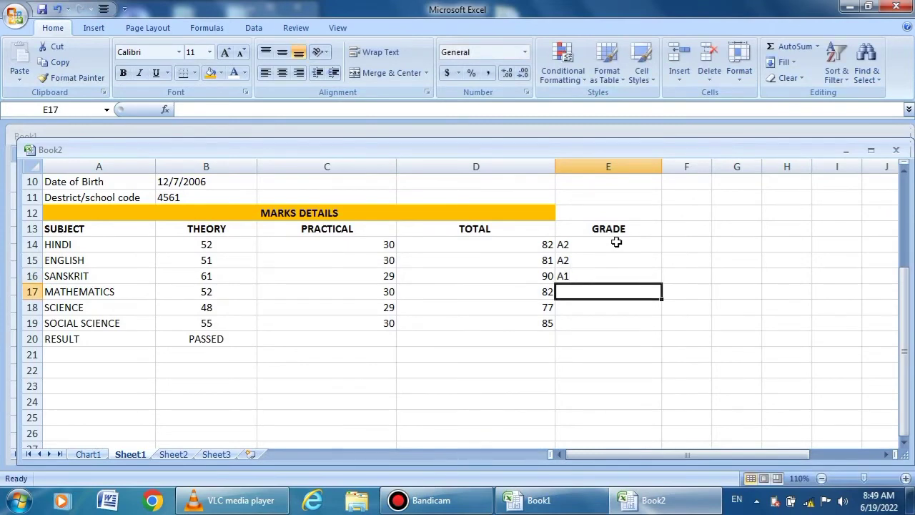
pyautogui.write('A2')
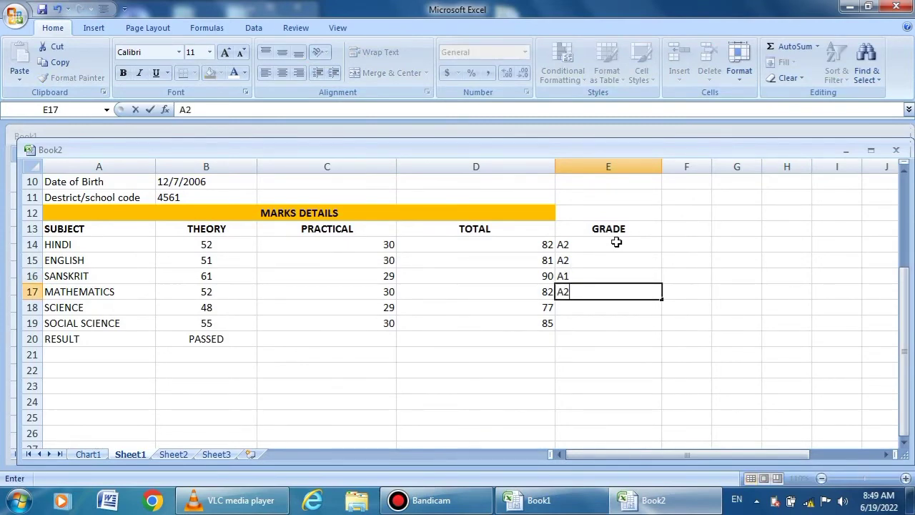
pyautogui.press('Return')
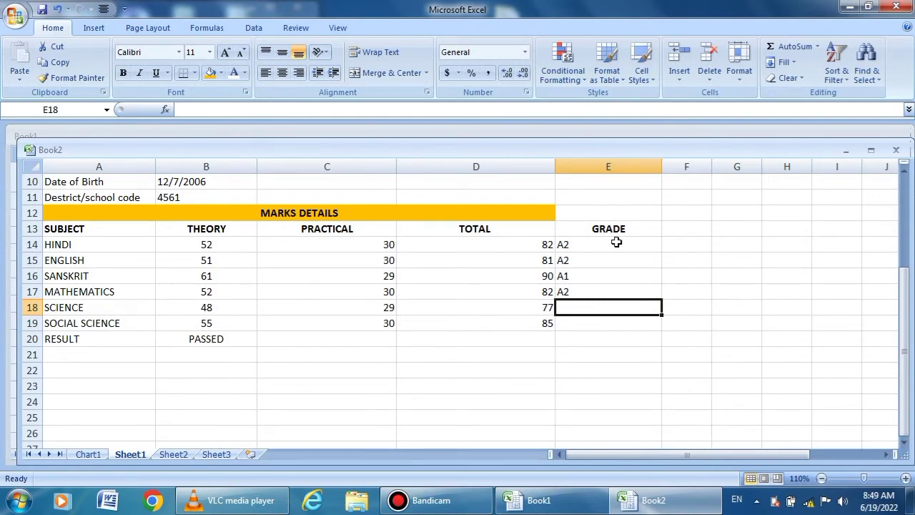
# - Add grades B1 and A2 for SCIENCE and SOCIAL SCIENCE, then centre all six grades
pyautogui.write('B1')
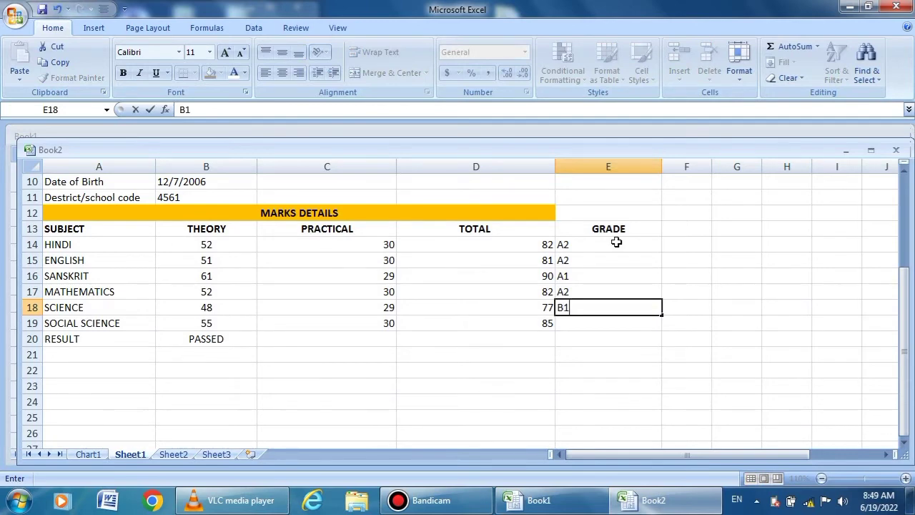
pyautogui.press('Return')
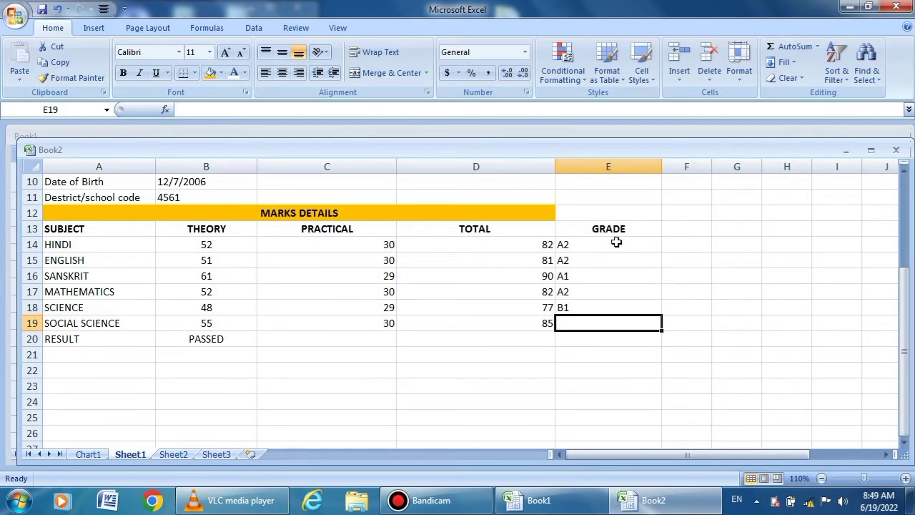
pyautogui.write('A2')
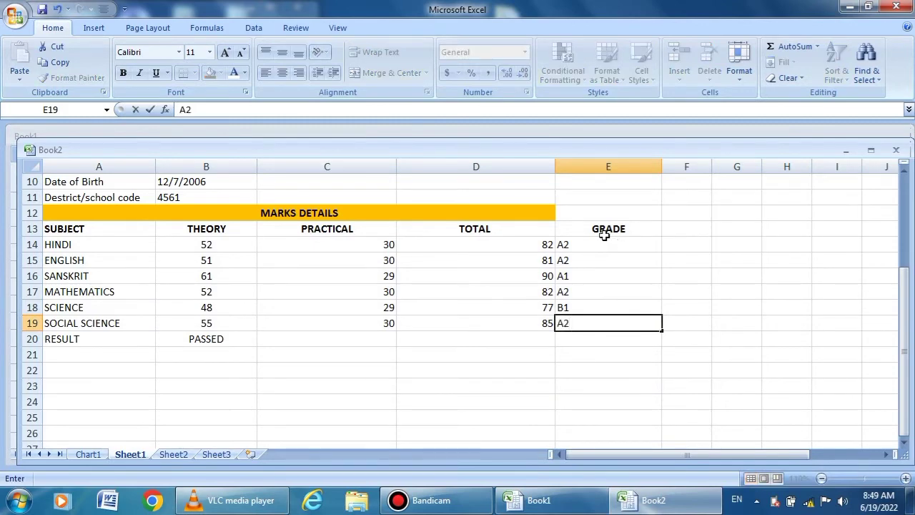
pyautogui.moveTo(594, 244); pyautogui.dragTo(586, 320)
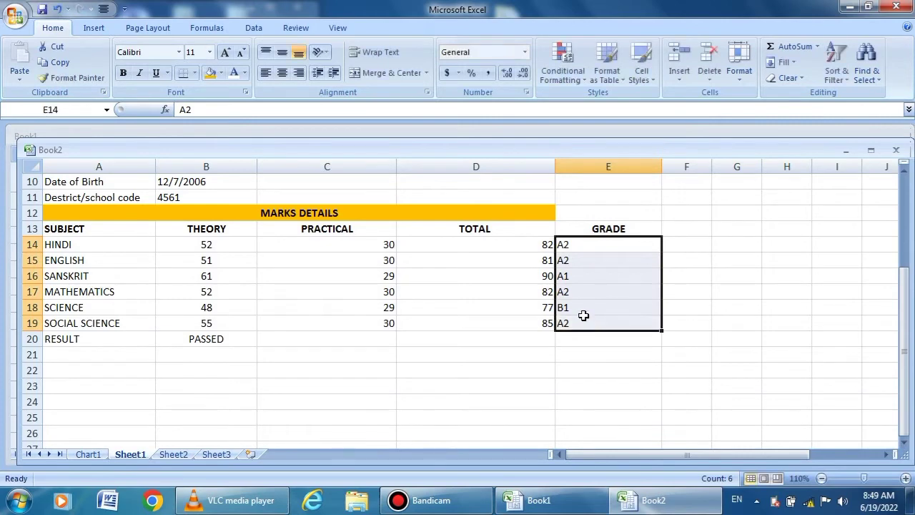
pyautogui.click(283, 73)
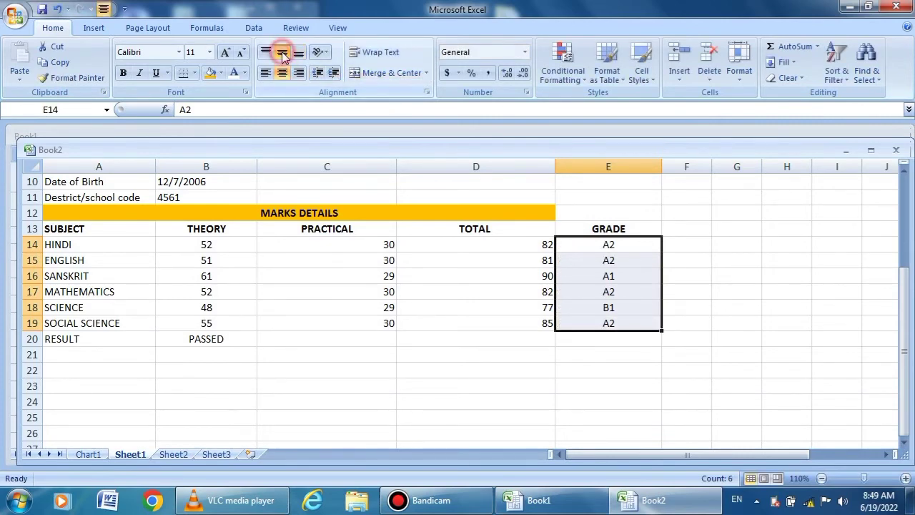
pyautogui.click(678, 226)
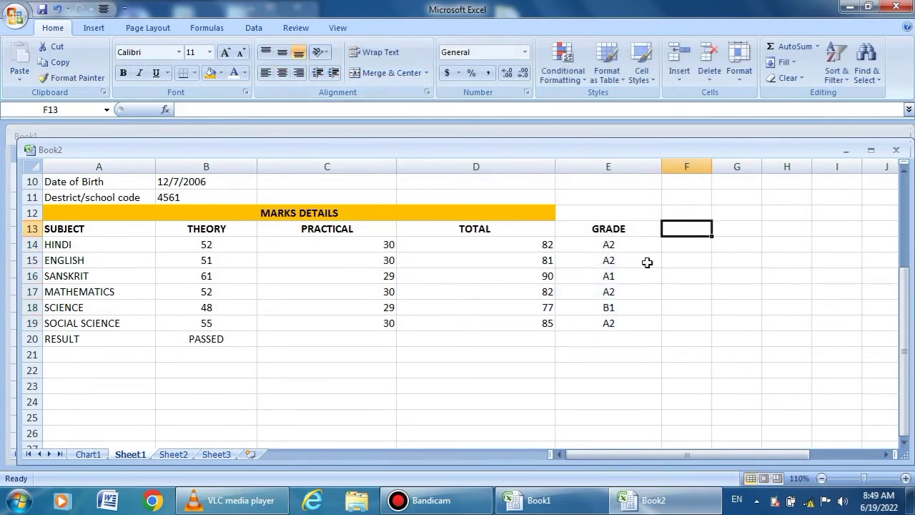
pyautogui.scroll(3, 646, 263)
pyautogui.click(642, 197)
# - Merge the red title banner across columns A to F
pyautogui.moveTo(656, 197); pyautogui.dragTo(680, 191)
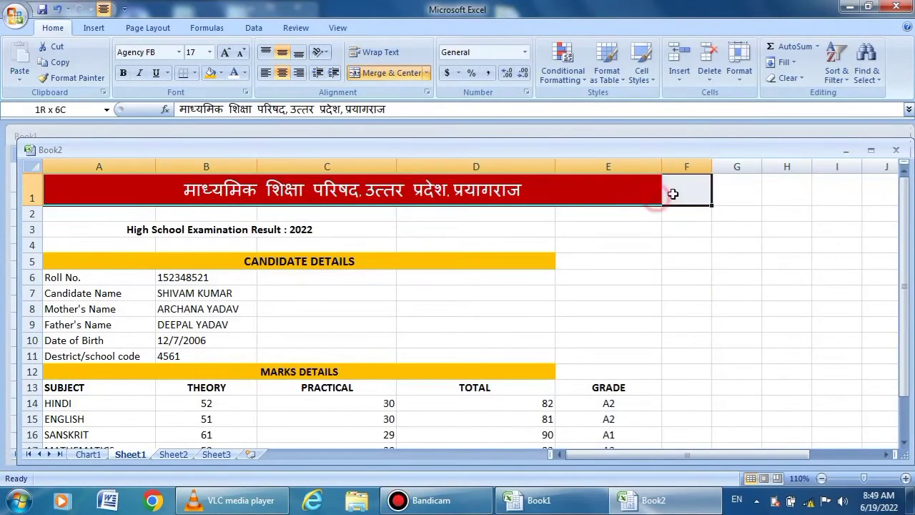
pyautogui.click(425, 73)
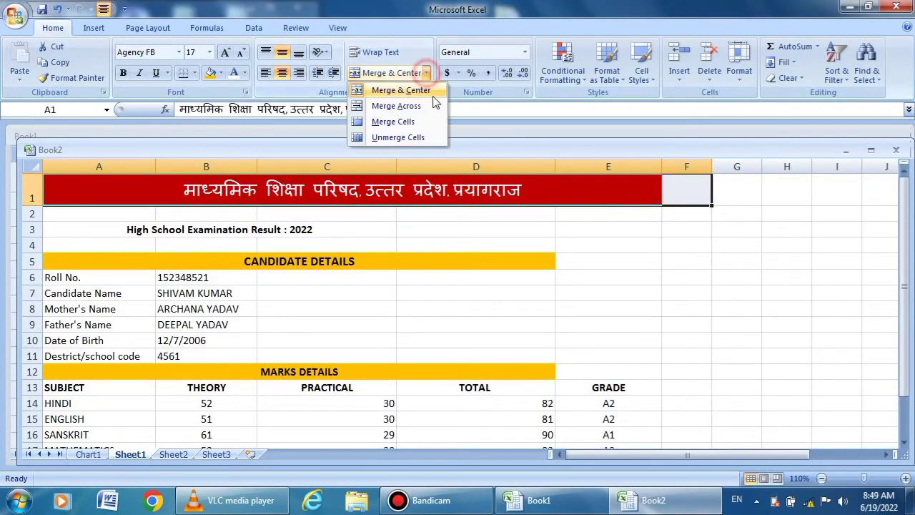
pyautogui.click(417, 119)
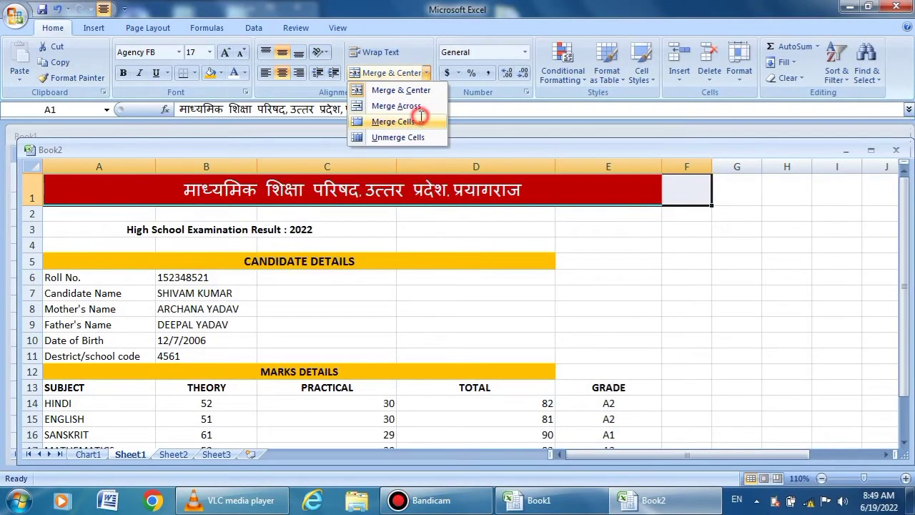
# - Merge the CANDIDATE DETAILS heading across A5:E5
pyautogui.click(602, 262)
pyautogui.scroll(-1, 664, 285)
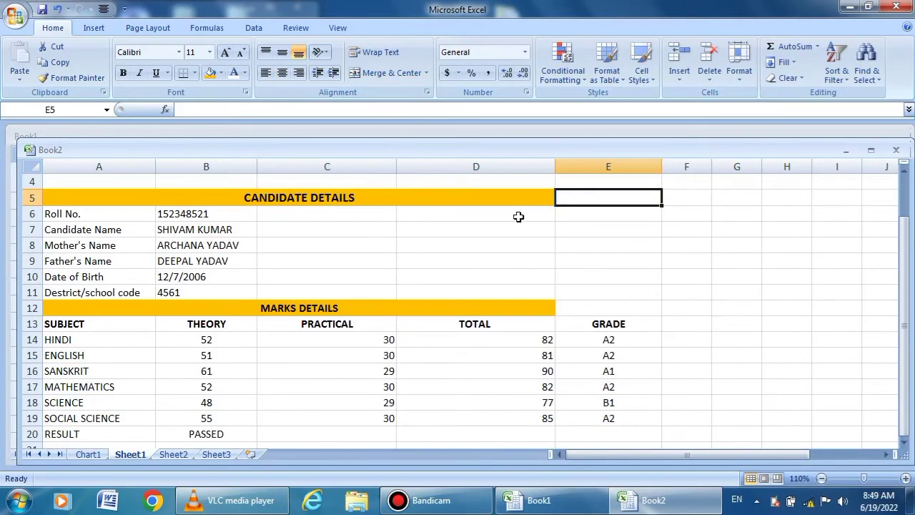
pyautogui.moveTo(500, 198); pyautogui.dragTo(565, 197)
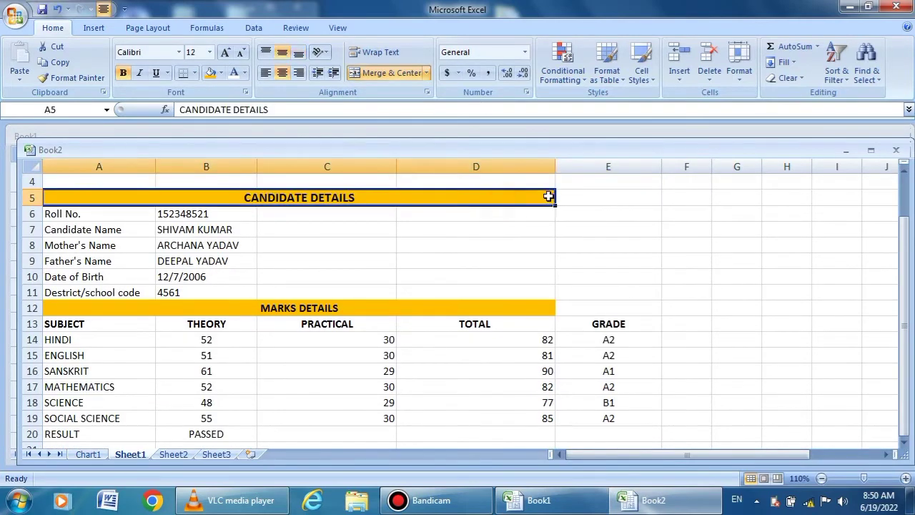
pyautogui.click(426, 72)
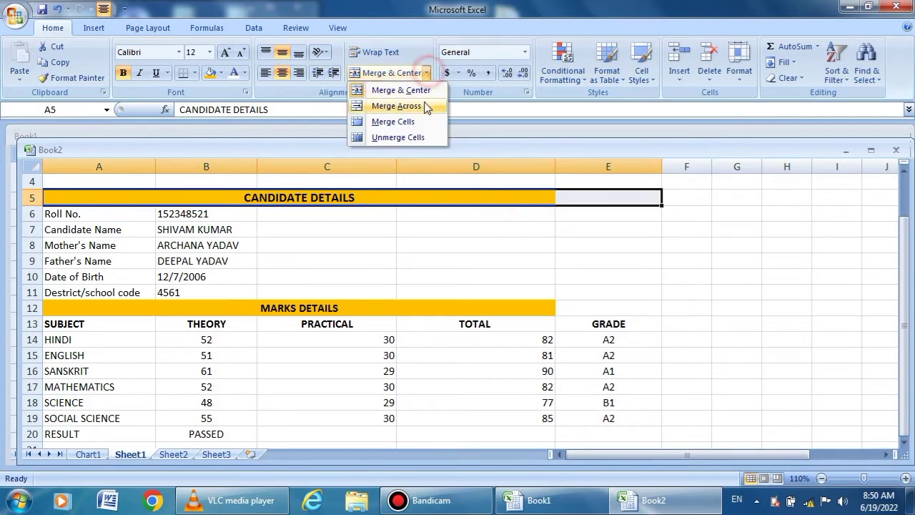
pyautogui.click(395, 122)
# - Merge the MARKS DETAILS heading across A12:E12
pyautogui.click(527, 309)
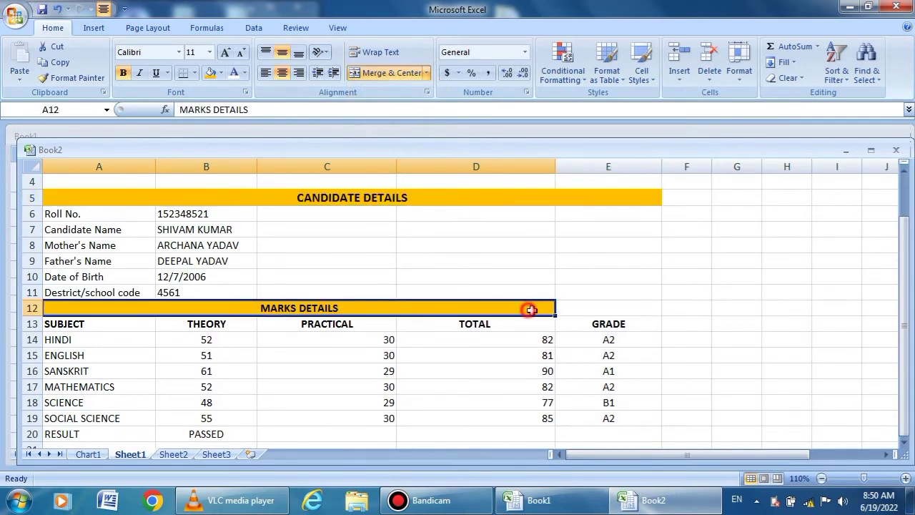
pyautogui.moveTo(555, 313); pyautogui.dragTo(572, 318)
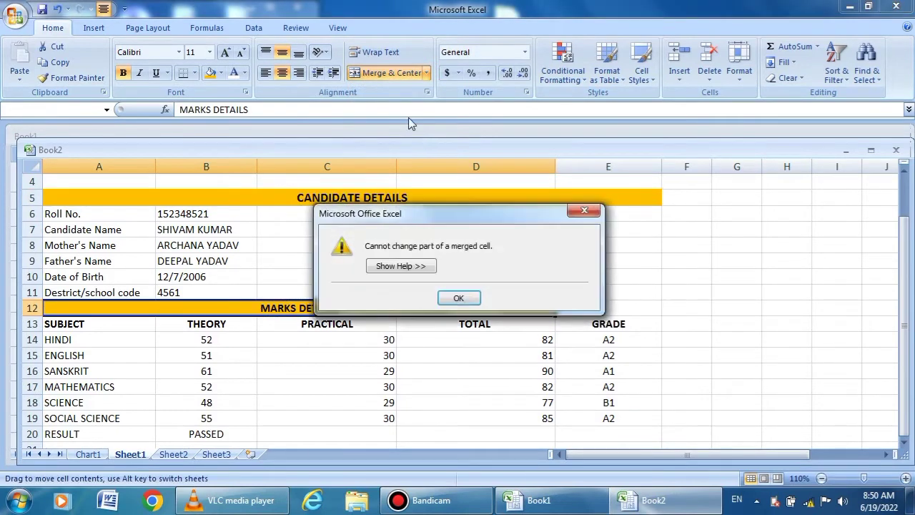
pyautogui.click(585, 210)
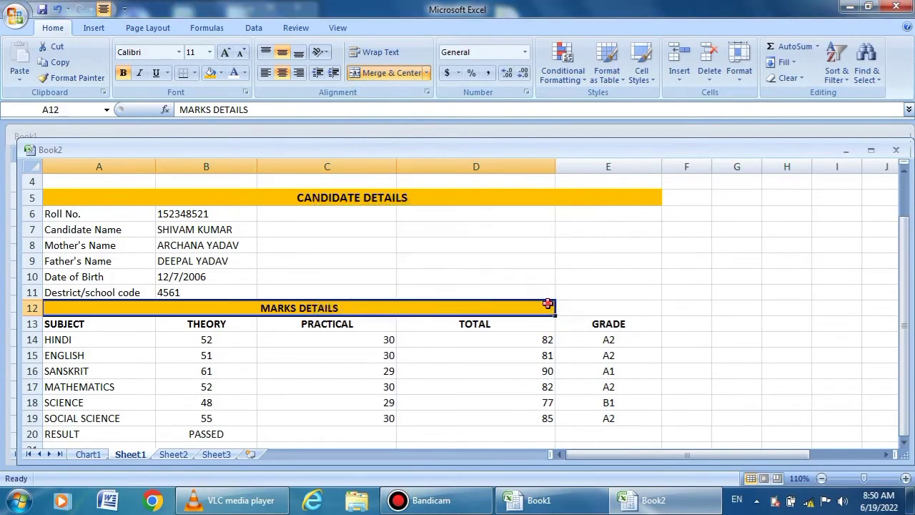
pyautogui.click(426, 73)
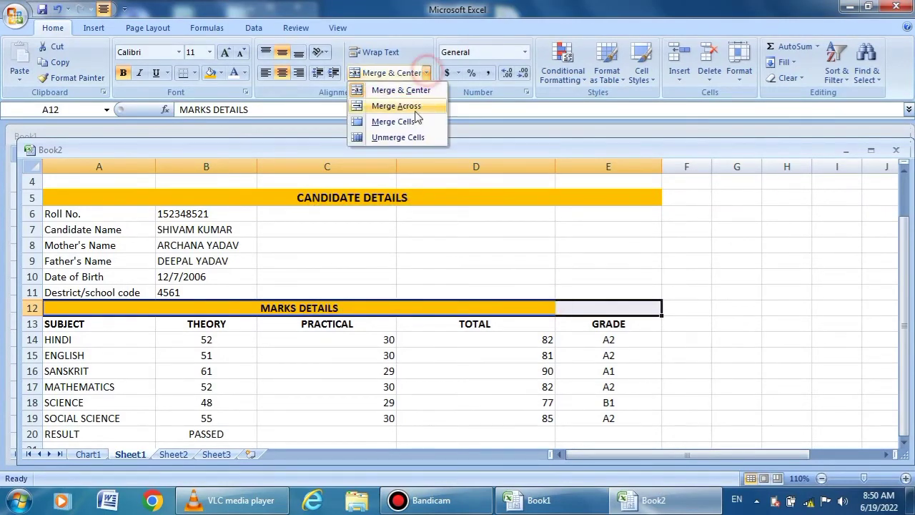
pyautogui.click(406, 123)
pyautogui.scroll(1, 688, 319)
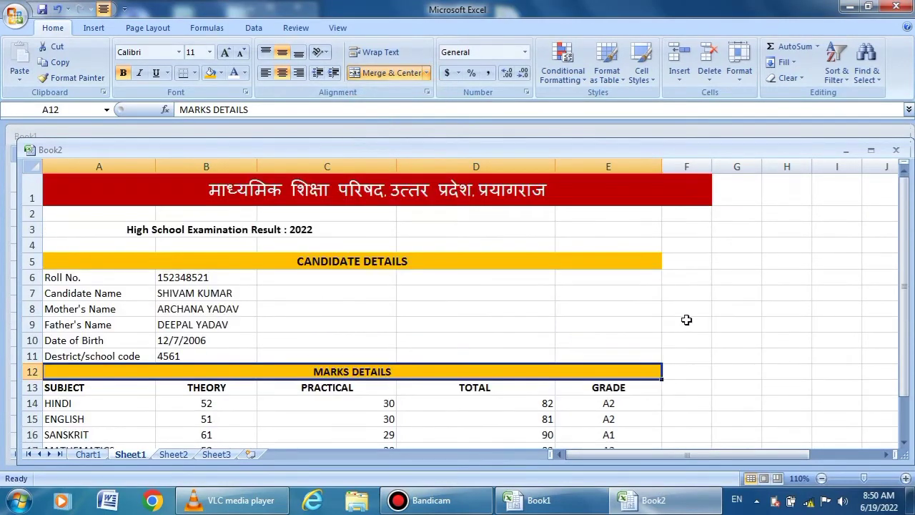
pyautogui.click(822, 479)
pyautogui.click(822, 478)
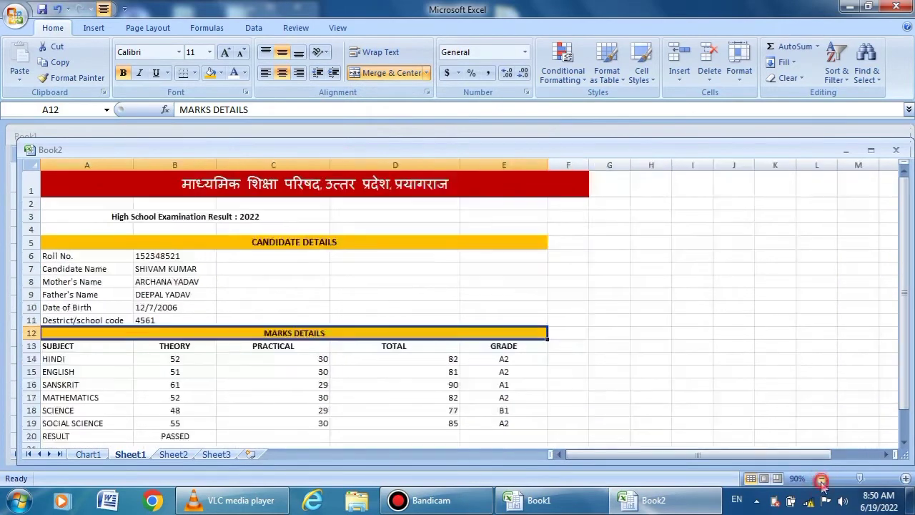
pyautogui.click(822, 478)
pyautogui.click(898, 478)
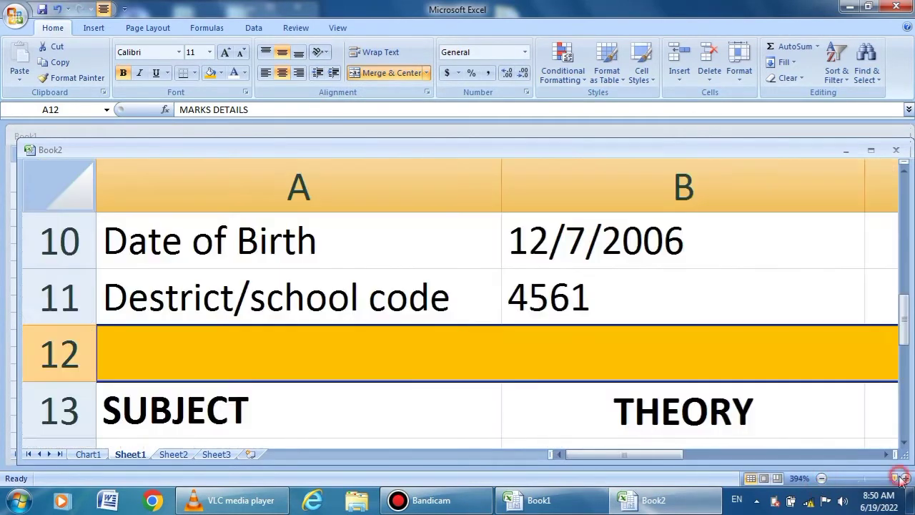
pyautogui.click(860, 478)
pyautogui.scroll(-1, 637, 372)
pyautogui.scroll(-2, 572, 354)
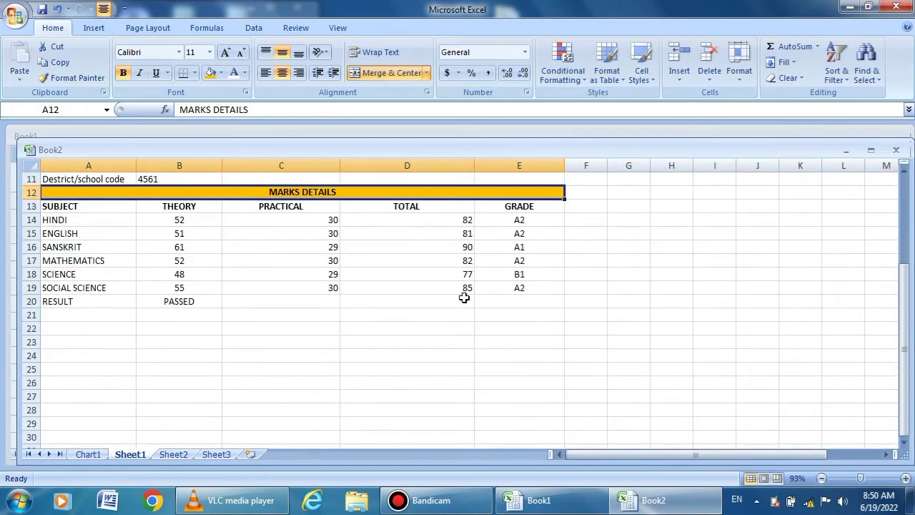
pyautogui.click(821, 479)
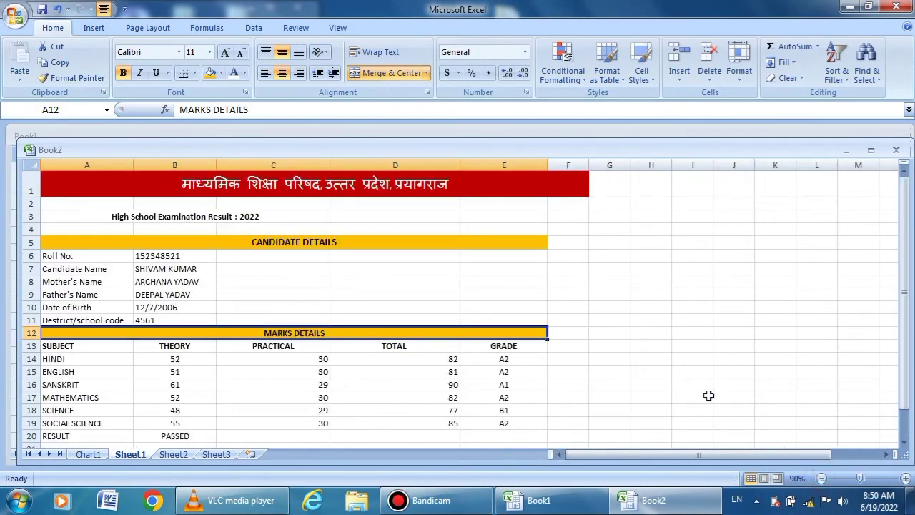
pyautogui.scroll(-2, 610, 347)
pyautogui.scroll(2, 610, 347)
pyautogui.click(906, 479)
pyautogui.scroll(-1, 709, 396)
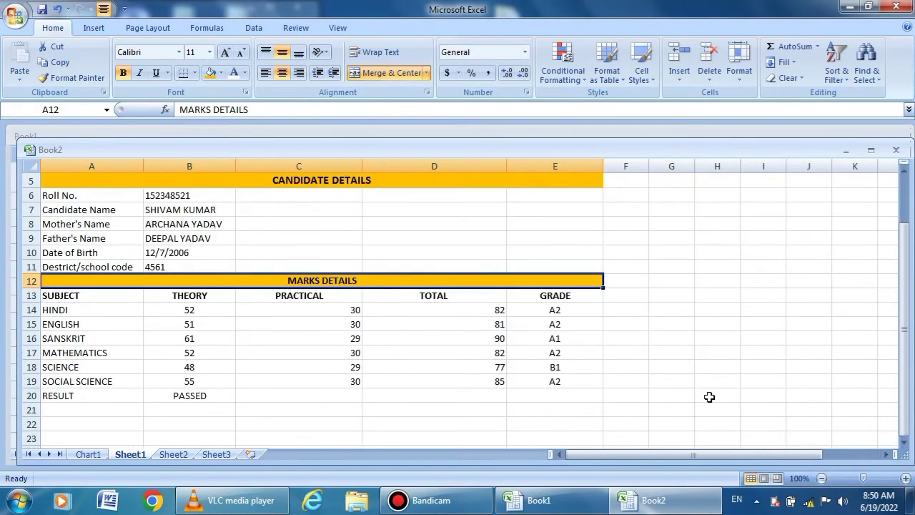
pyautogui.scroll(1, 709, 397)
pyautogui.scroll(-1, 709, 396)
pyautogui.scroll(-2, 709, 396)
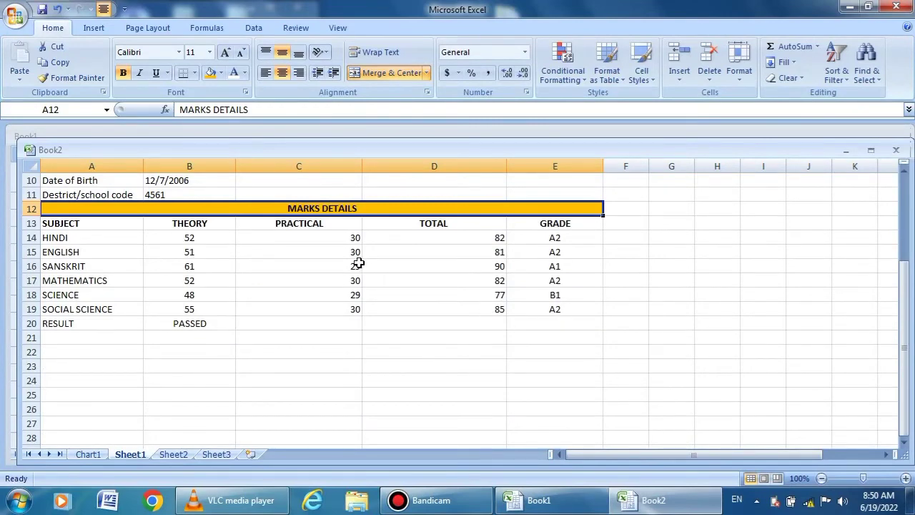
# - Centre the values in C14:E19 both horizontally and vertically
pyautogui.moveTo(351, 236)
pyautogui.mouseDown()
pyautogui.moveTo(500, 317)
pyautogui.moveTo(517, 313)
pyautogui.mouseUp()
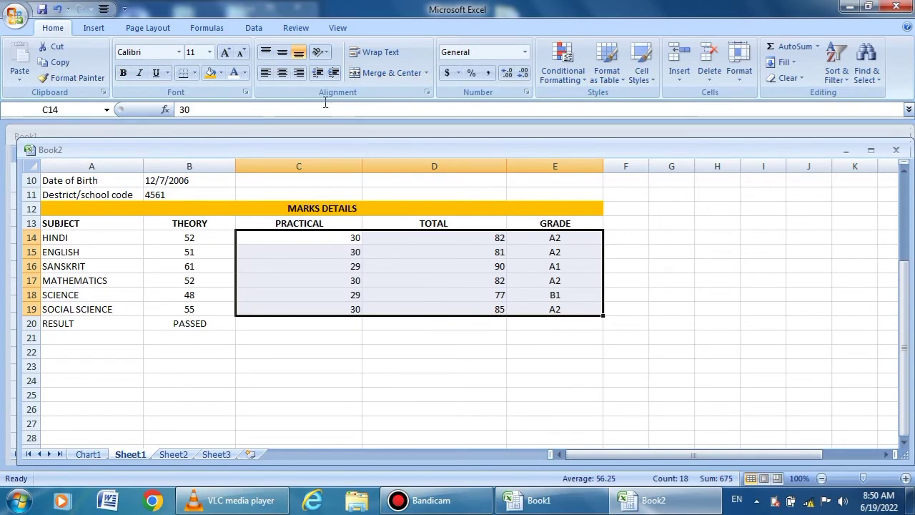
pyautogui.click(282, 73)
pyautogui.click(283, 52)
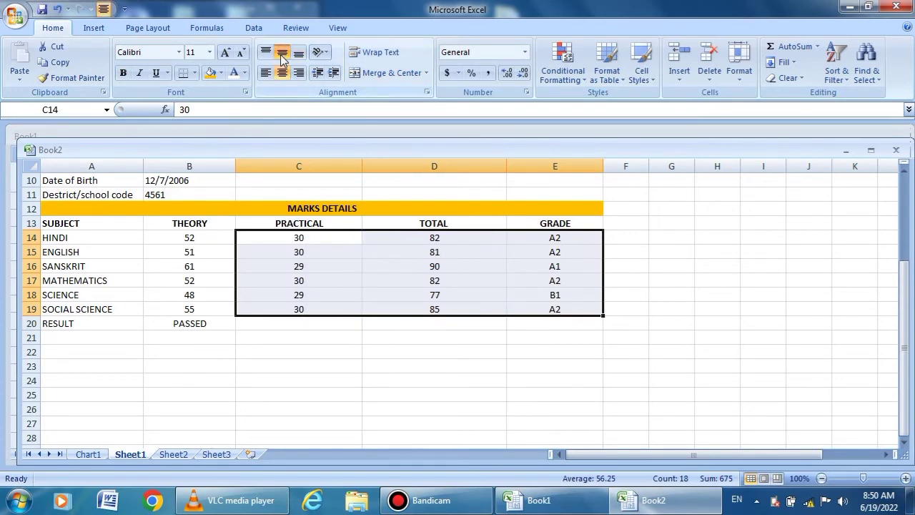
pyautogui.click(636, 270)
pyautogui.scroll(1, 467, 316)
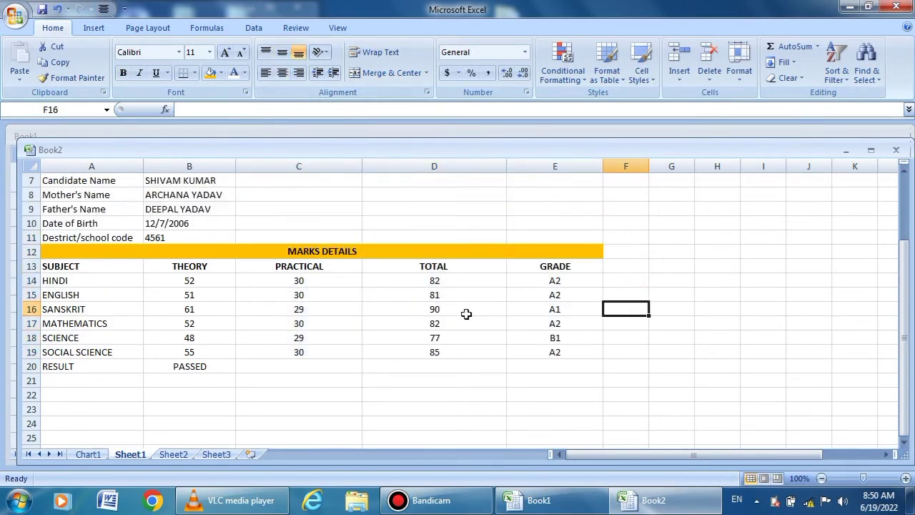
pyautogui.scroll(1, 444, 313)
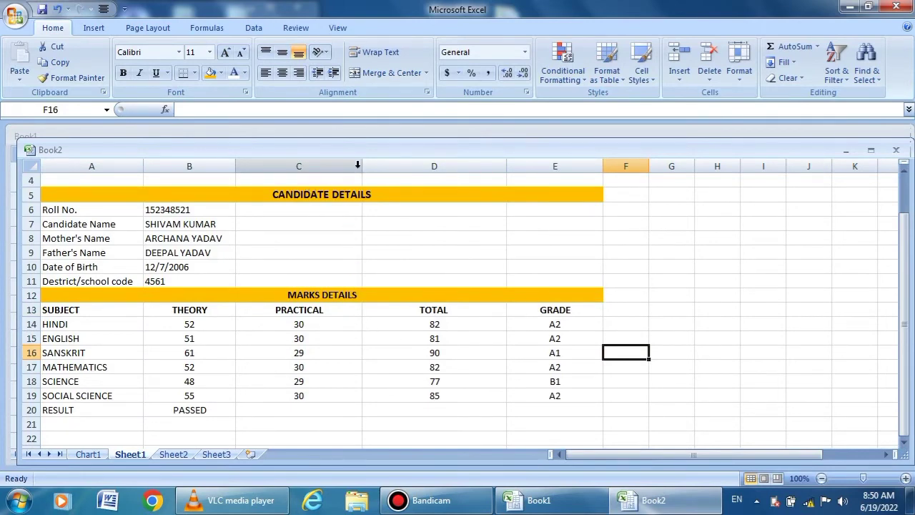
# - Narrow the PRACTICAL, TOTAL and GRADE columns (C, D, E) over two rounds of resizing
pyautogui.moveTo(359, 166); pyautogui.dragTo(344, 167)
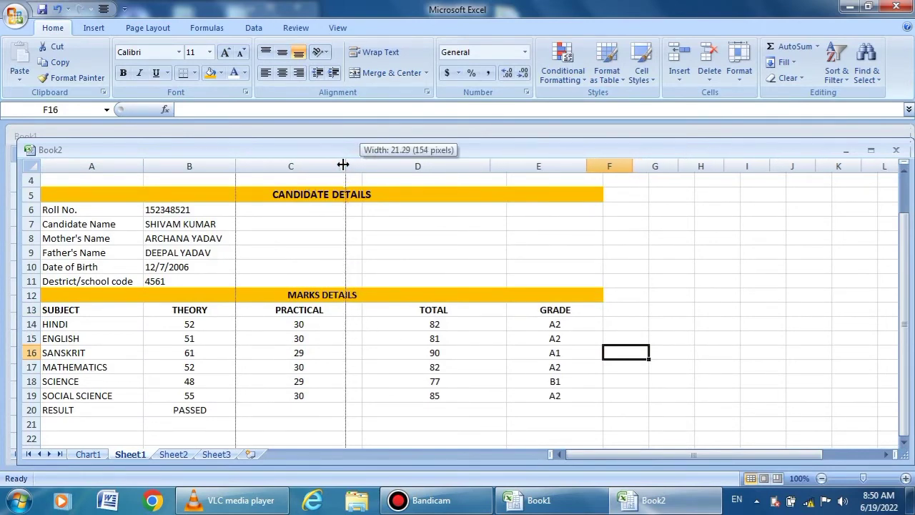
pyautogui.moveTo(488, 167); pyautogui.dragTo(465, 166)
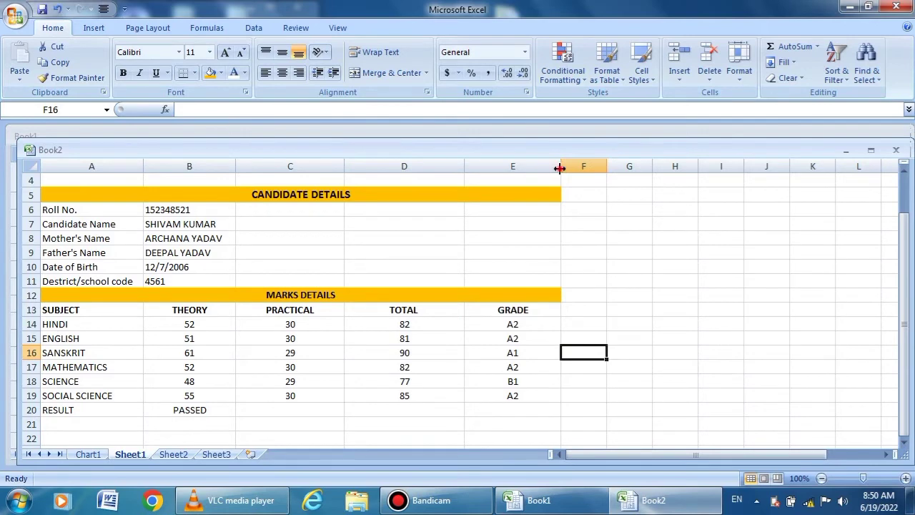
pyautogui.moveTo(561, 167); pyautogui.dragTo(552, 167)
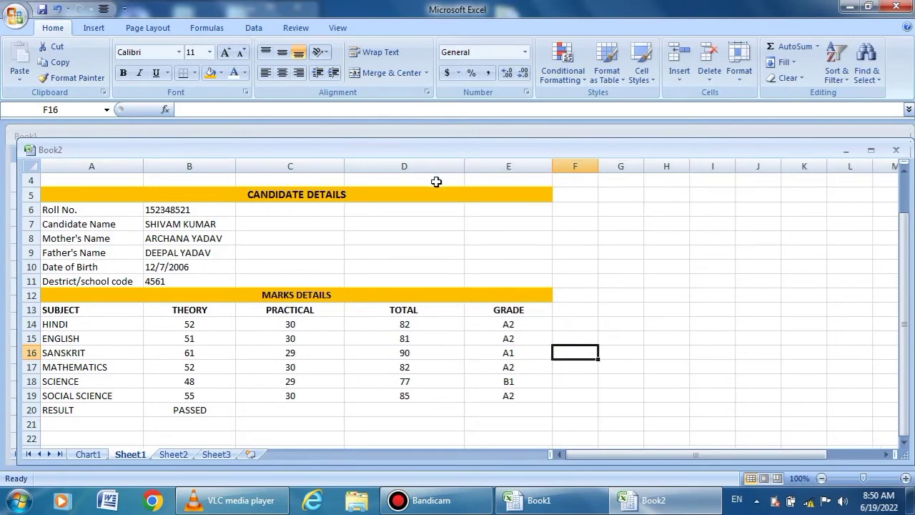
pyautogui.moveTo(344, 166); pyautogui.dragTo(317, 165)
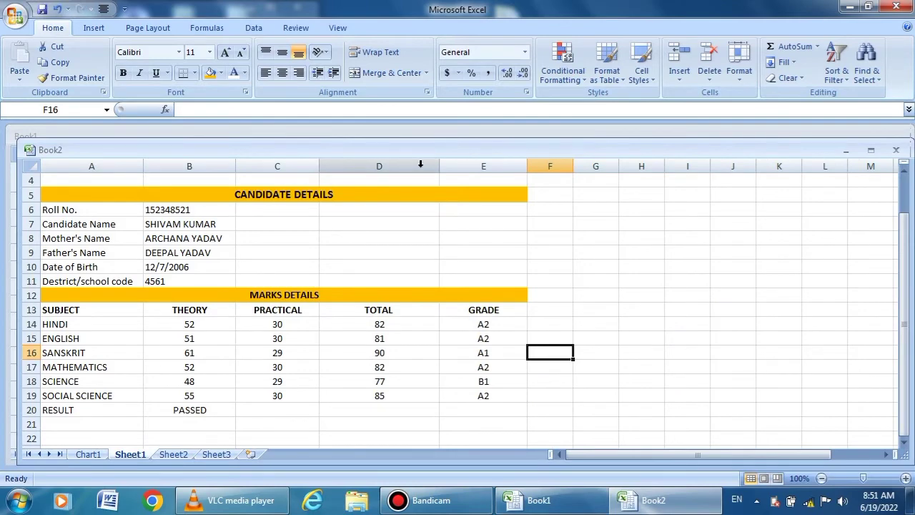
pyautogui.moveTo(437, 166); pyautogui.dragTo(425, 166)
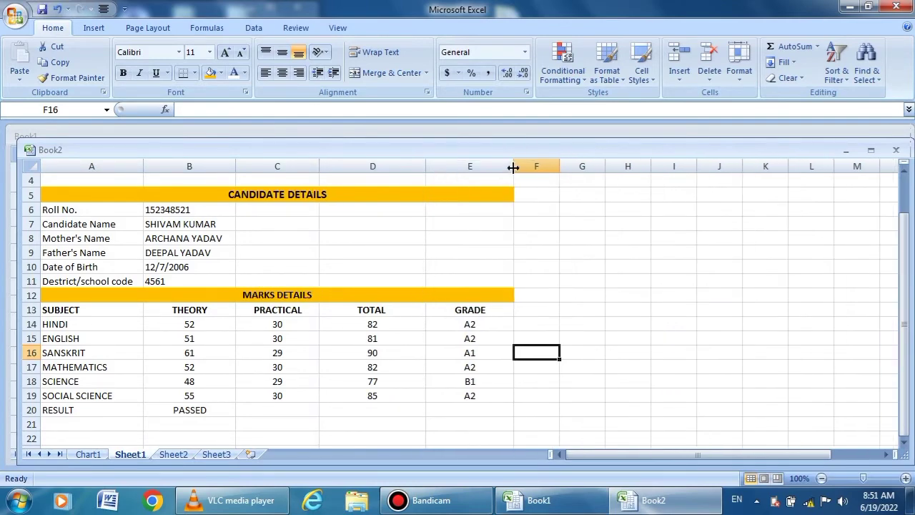
pyautogui.moveTo(513, 166); pyautogui.dragTo(509, 166)
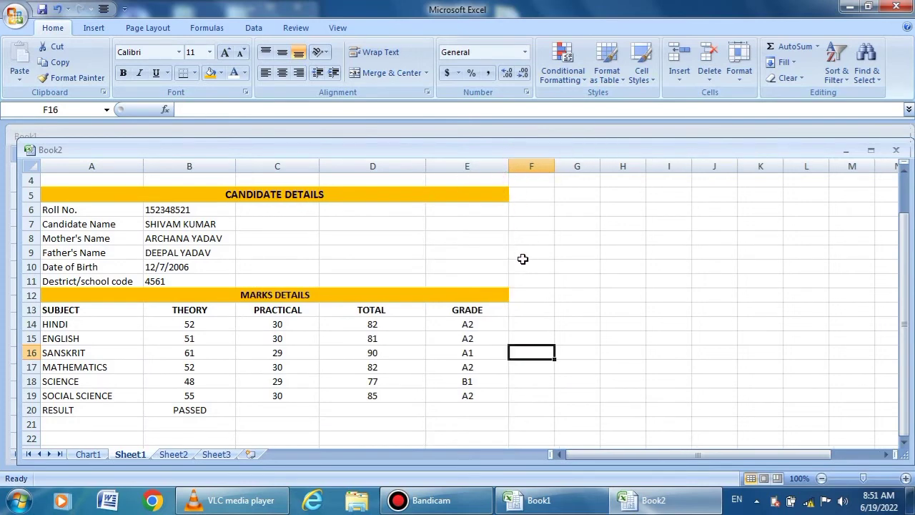
pyautogui.click(634, 340)
pyautogui.scroll(-2, 632, 390)
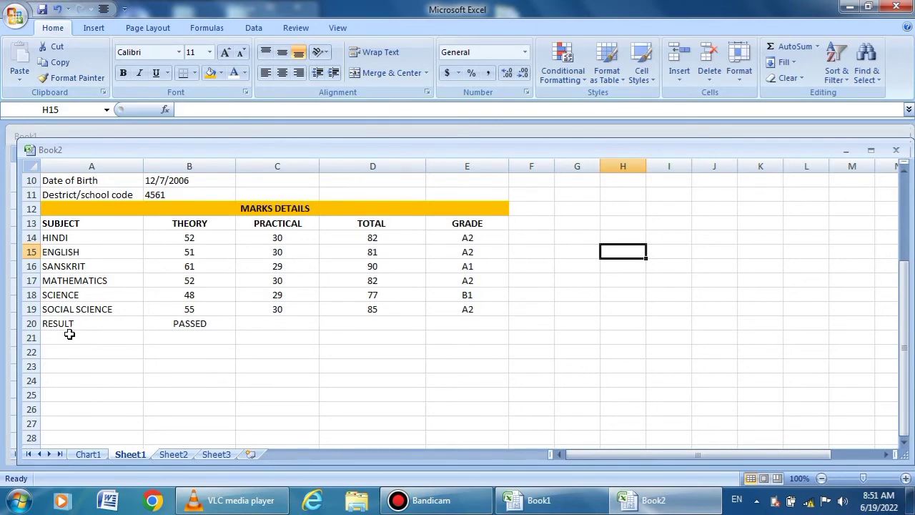
# - Merge A21:E21 and fill it with bright green from More Colors
pyautogui.click(68, 337)
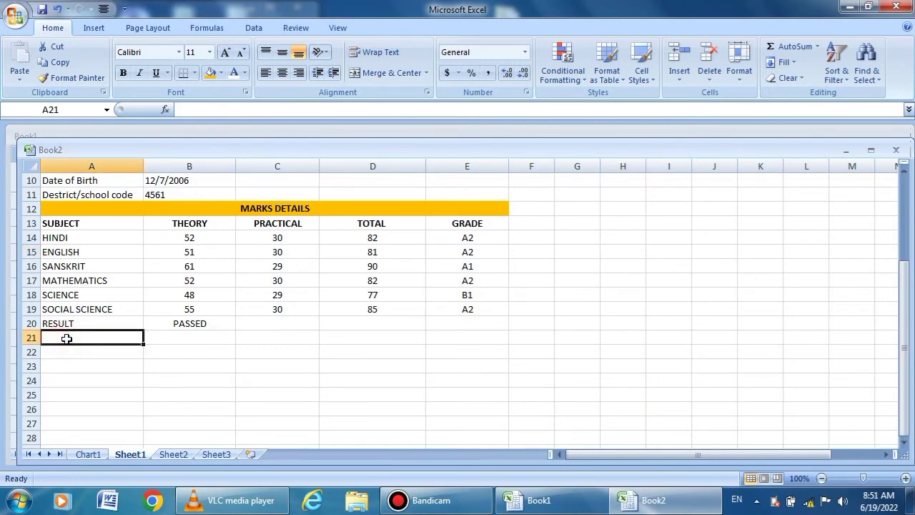
pyautogui.moveTo(66, 338); pyautogui.dragTo(443, 330)
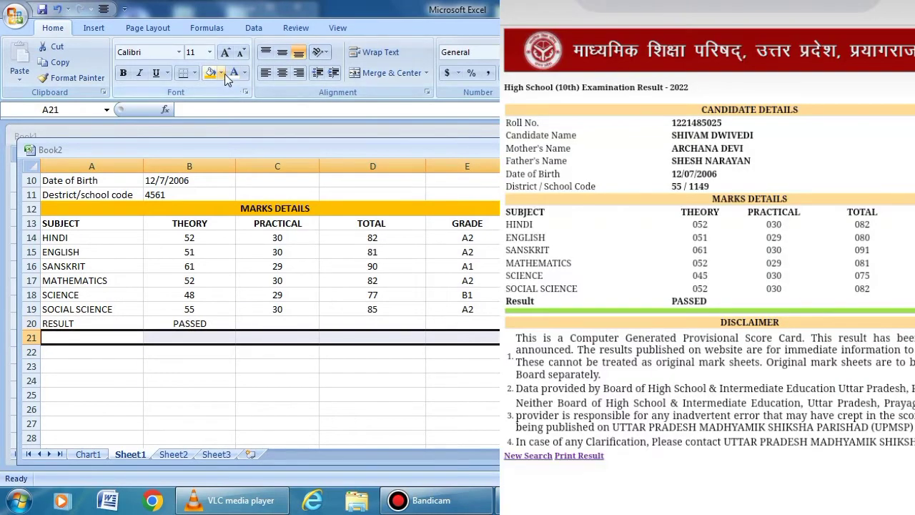
pyautogui.click(223, 73)
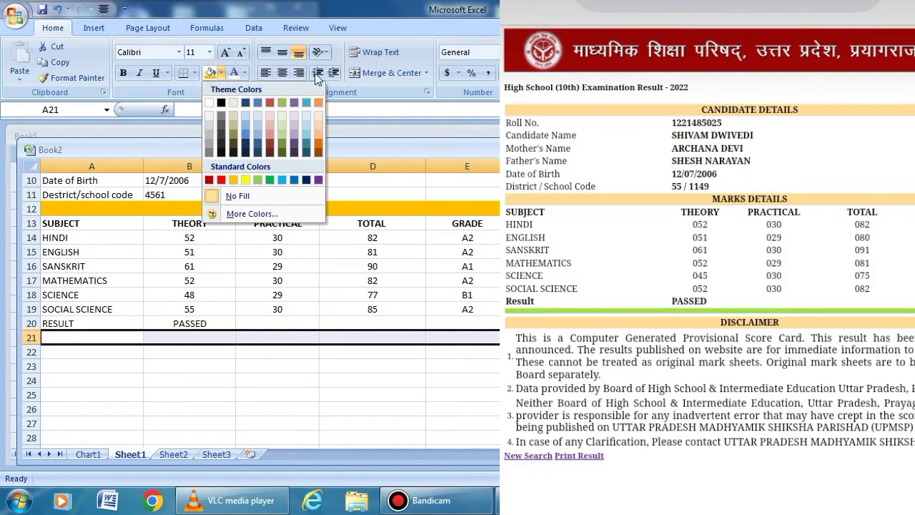
pyautogui.click(369, 73)
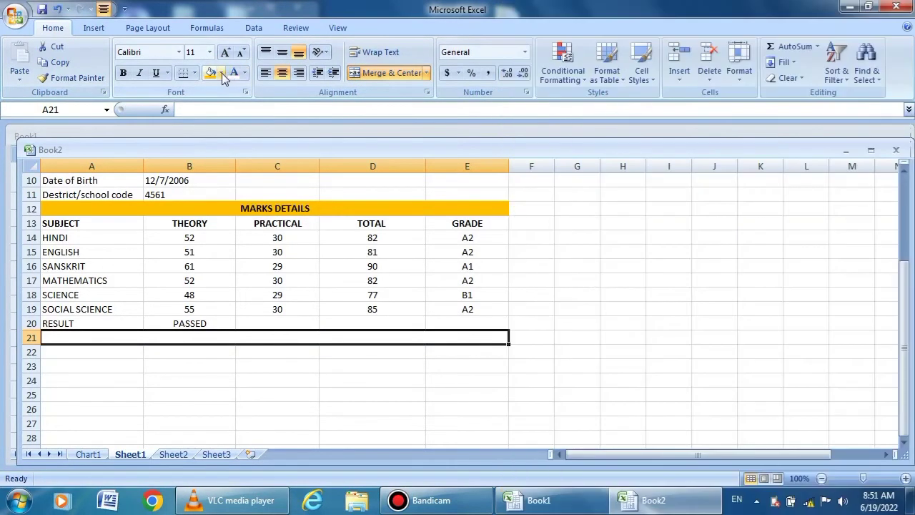
pyautogui.click(222, 73)
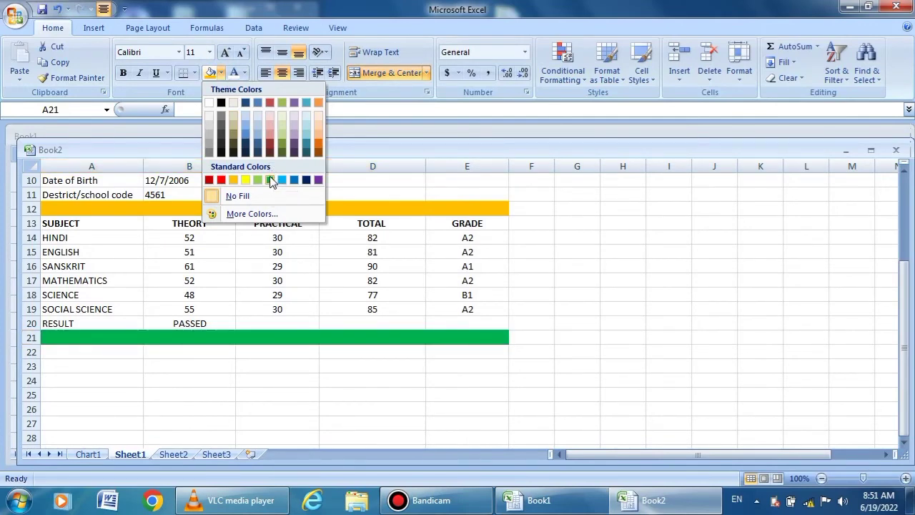
pyautogui.click(252, 213)
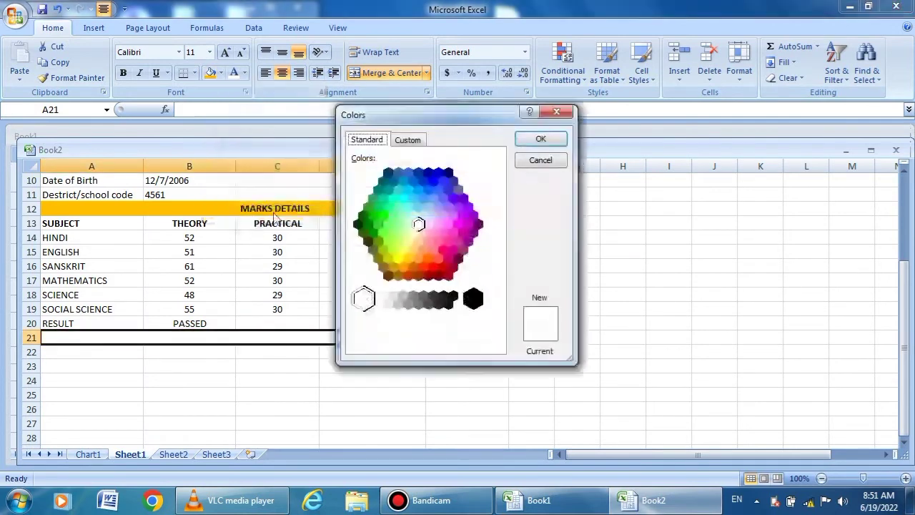
pyautogui.click(384, 215)
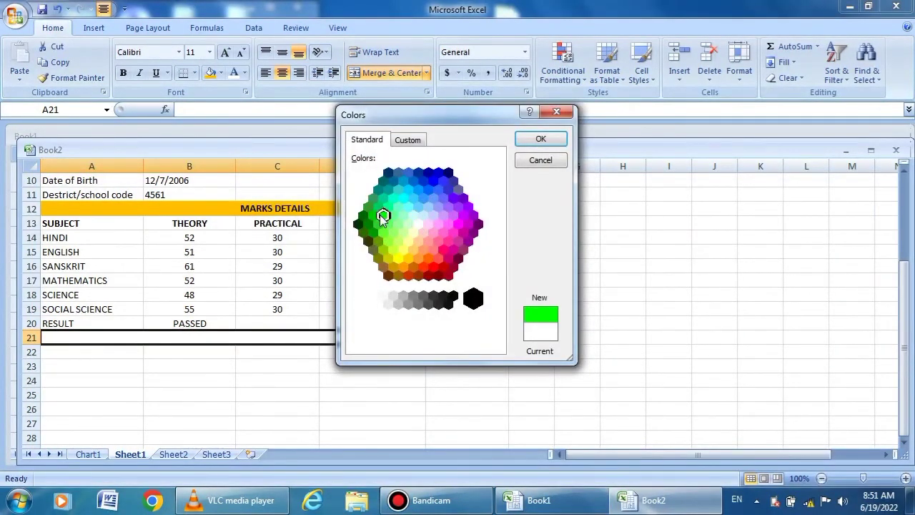
pyautogui.click(535, 141)
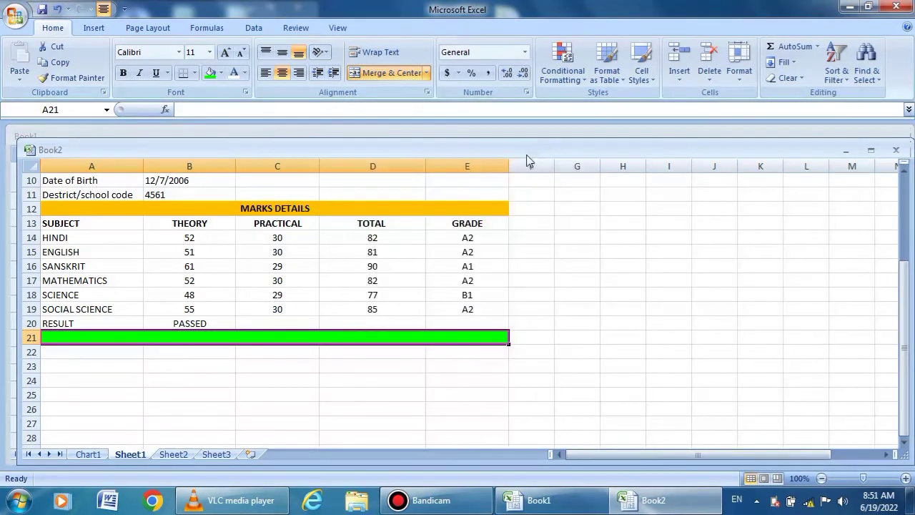
pyautogui.click(514, 354)
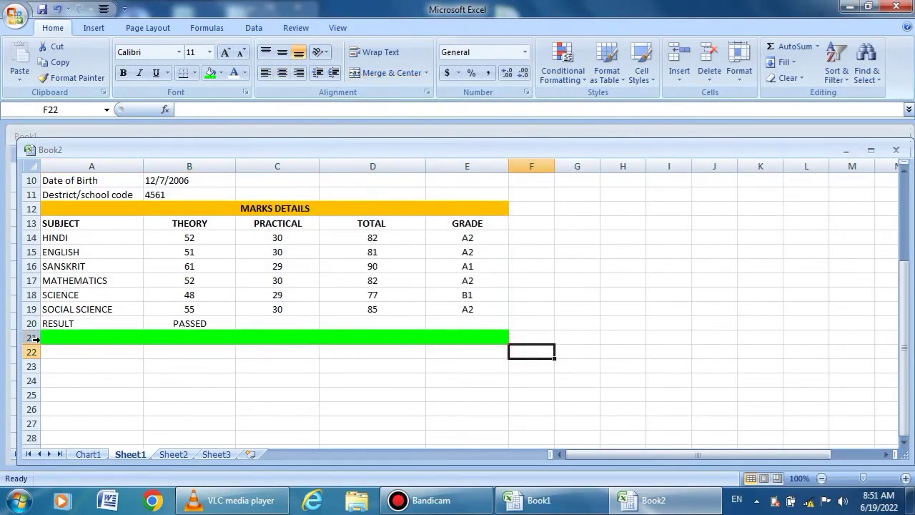
# - Shrink row 21's height so it becomes a thin green strip
pyautogui.moveTo(33, 344); pyautogui.dragTo(33, 334)
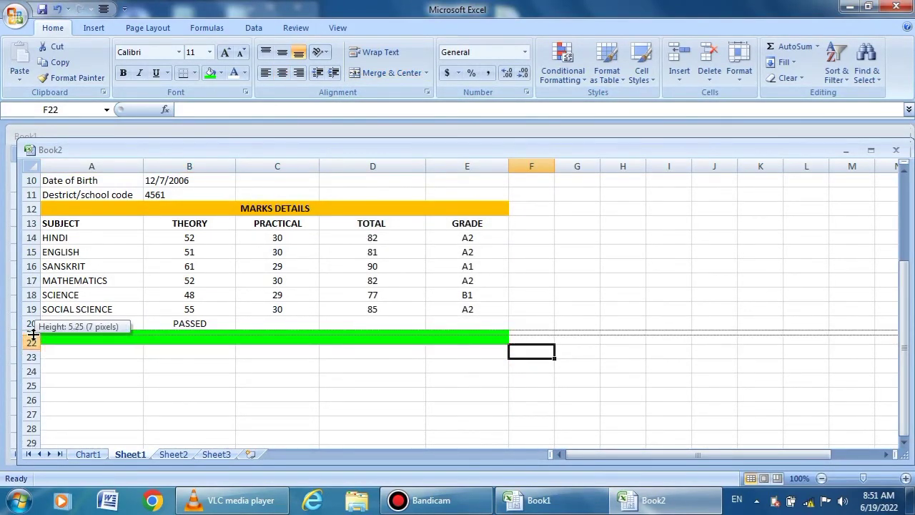
pyautogui.click(74, 342)
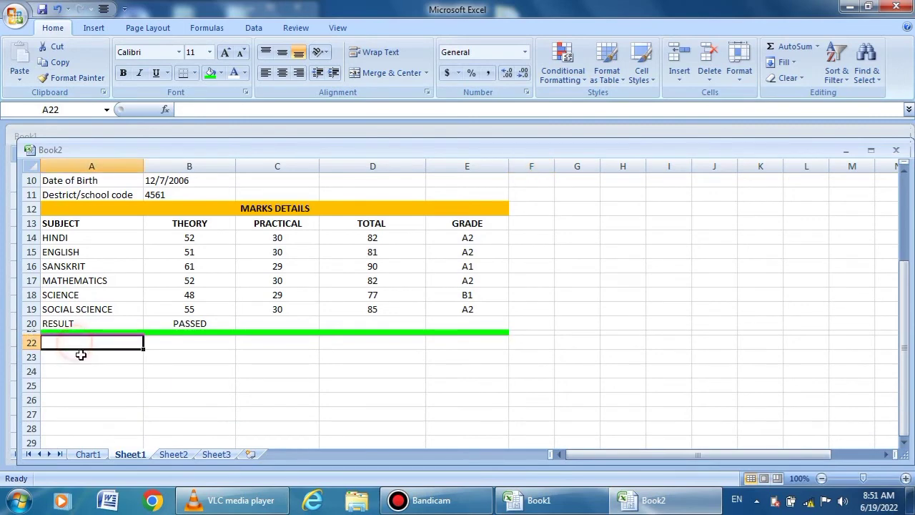
pyautogui.click(714, 368)
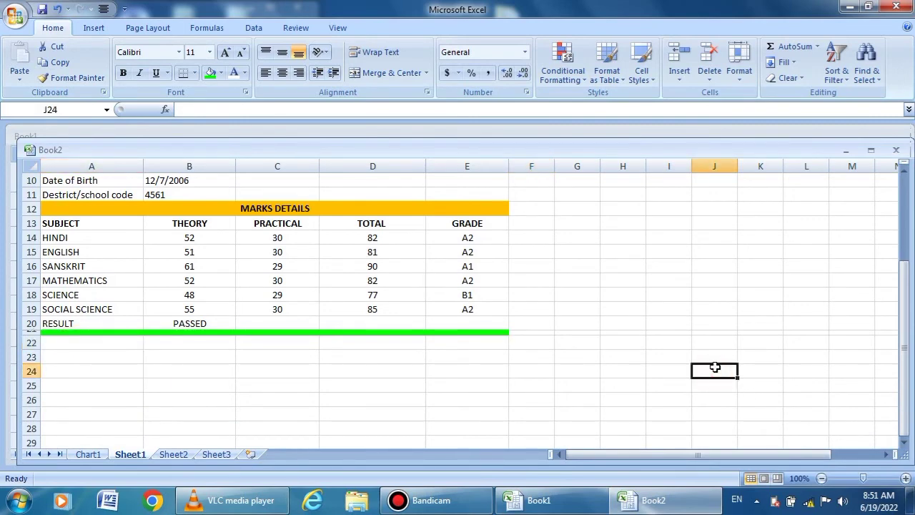
# - Merge A22:E22 into a bold DESCLAIMER heading with orange fill
pyautogui.moveTo(75, 341); pyautogui.dragTo(460, 341)
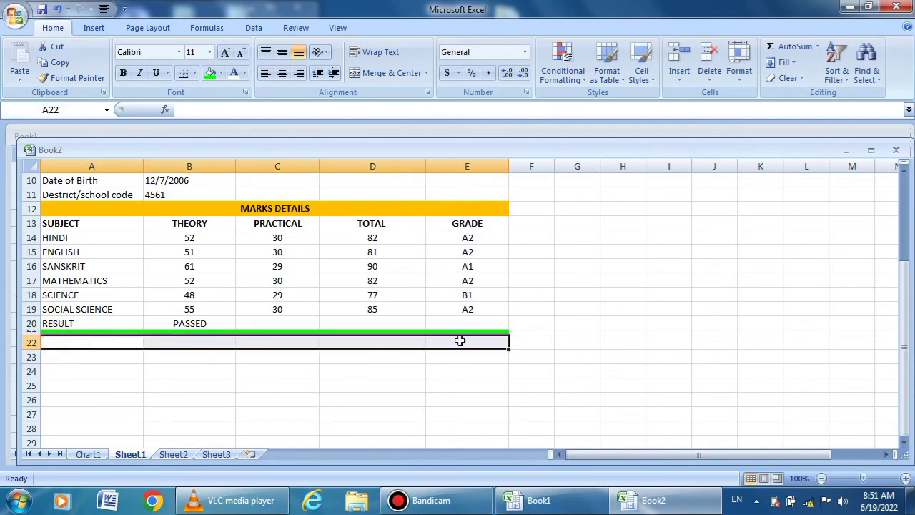
pyautogui.click(408, 74)
pyautogui.press('F2')
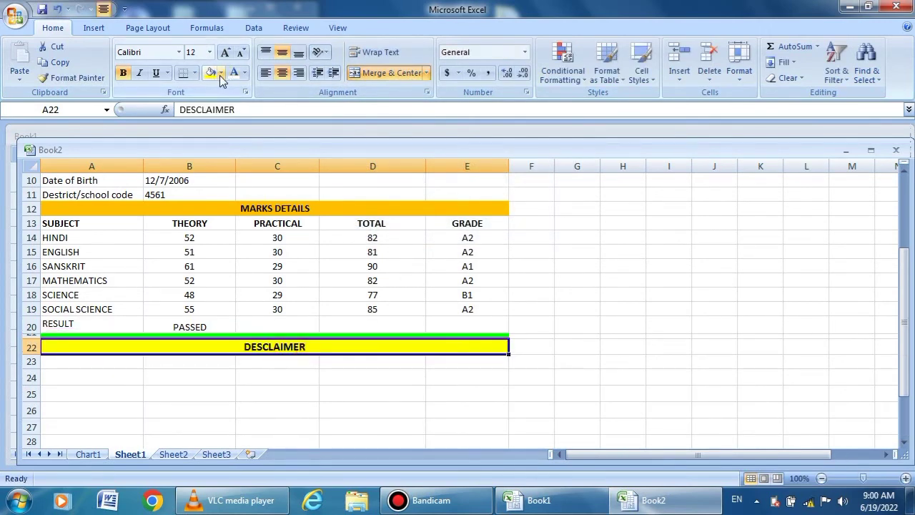
pyautogui.click(221, 76)
pyautogui.click(233, 179)
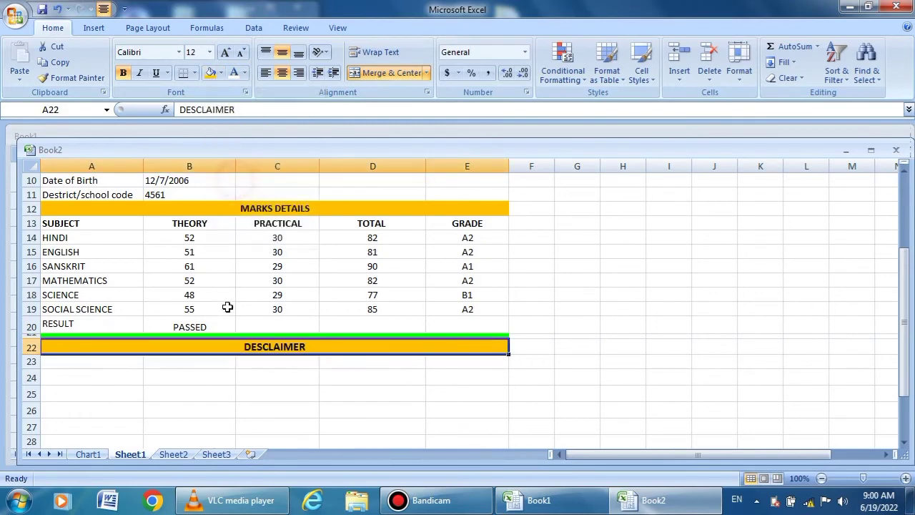
pyautogui.click(229, 390)
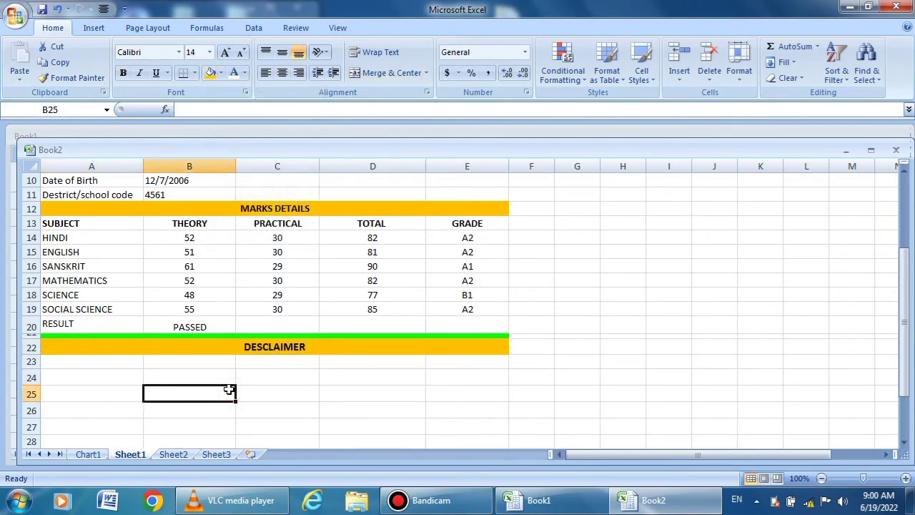
# - Select rows 23 and 24 across the table for the first two disclaimer sentences
pyautogui.click(57, 363)
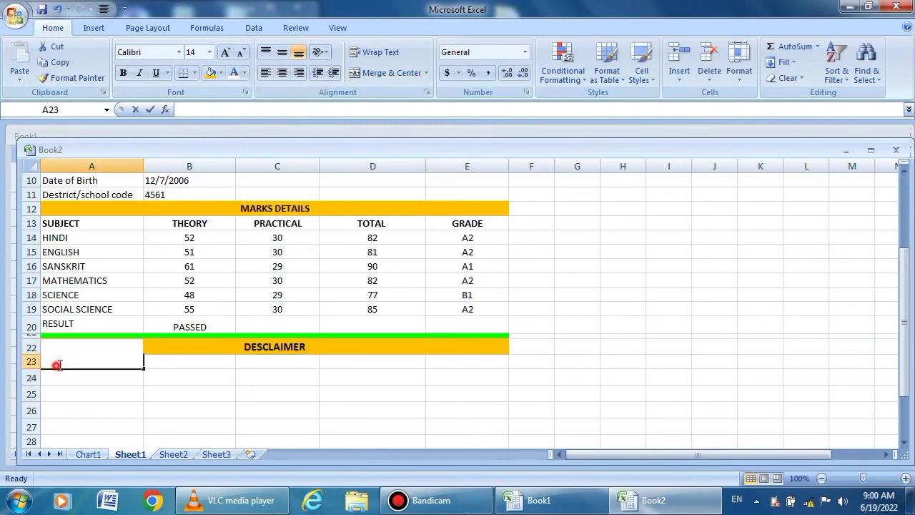
pyautogui.click(128, 388)
pyautogui.click(96, 371)
pyautogui.moveTo(146, 371); pyautogui.dragTo(237, 378)
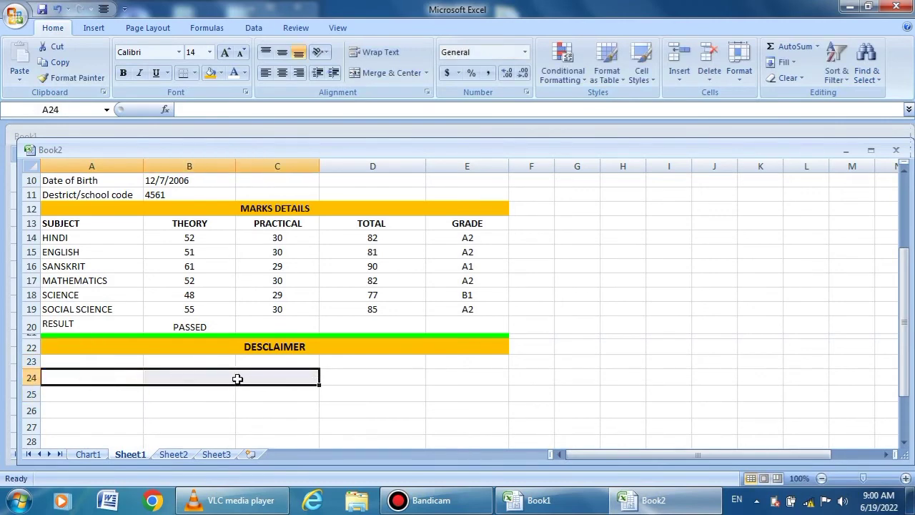
pyautogui.click(221, 391)
pyautogui.moveTo(82, 363); pyautogui.dragTo(508, 360)
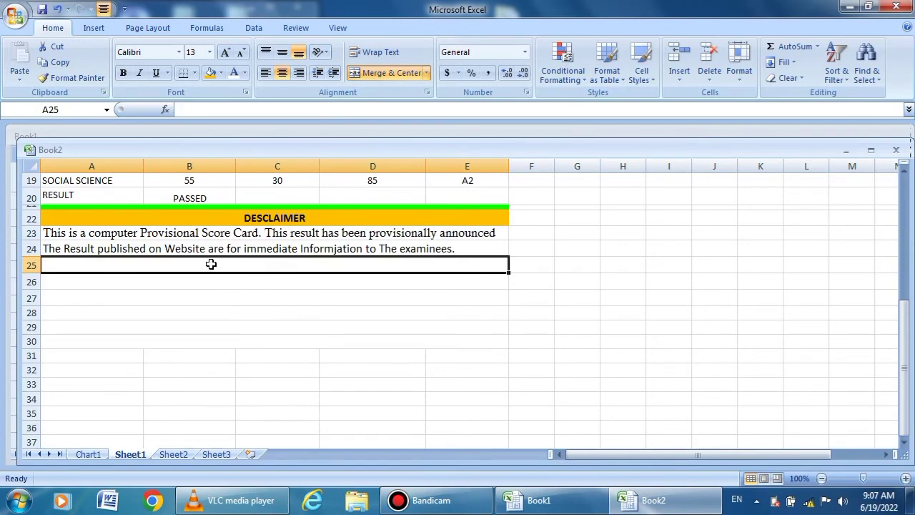
# - Type disclaimer points 1–3 into rows 25–30, ending with the UTTAR PRADESH MADHYAMIK SHIKSHA PARISHAD contact line
pyautogui.doubleClick(211, 264)
pyautogui.write('1. T')
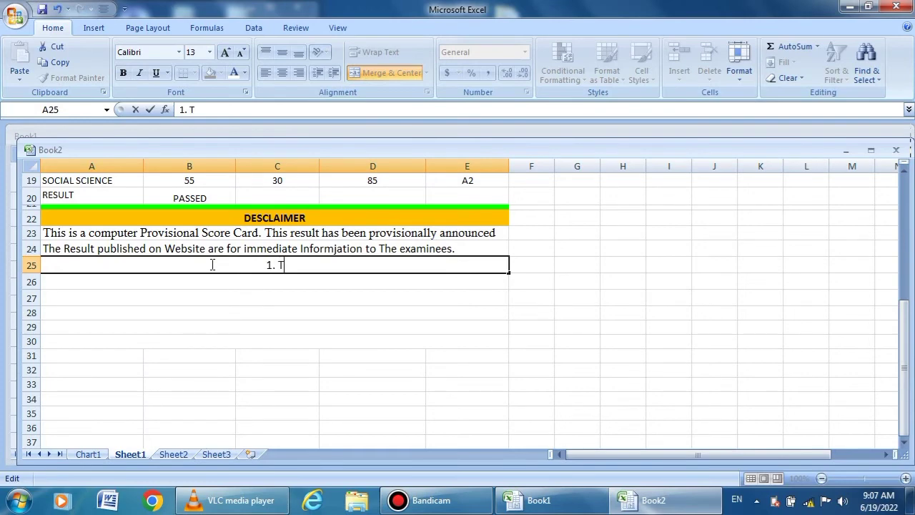
pyautogui.write('hese ca')
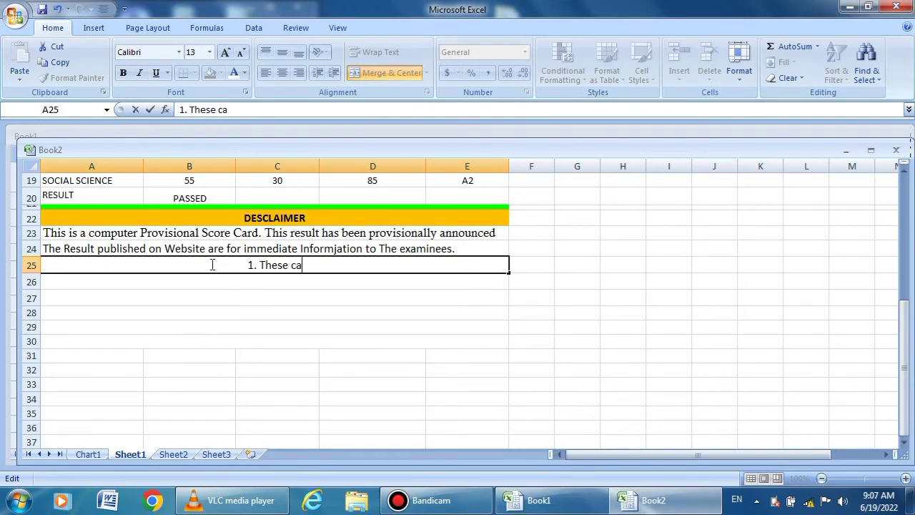
pyautogui.write('nnot be trea')
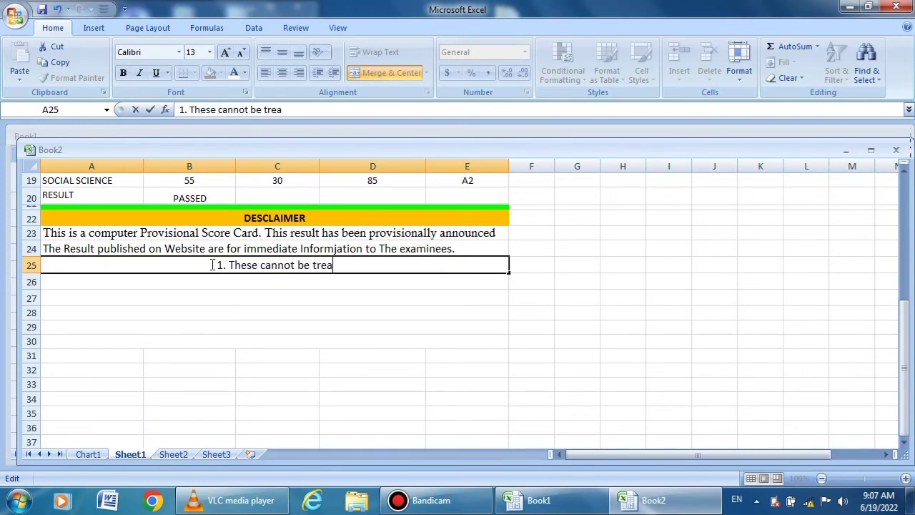
pyautogui.write('ted as origion')
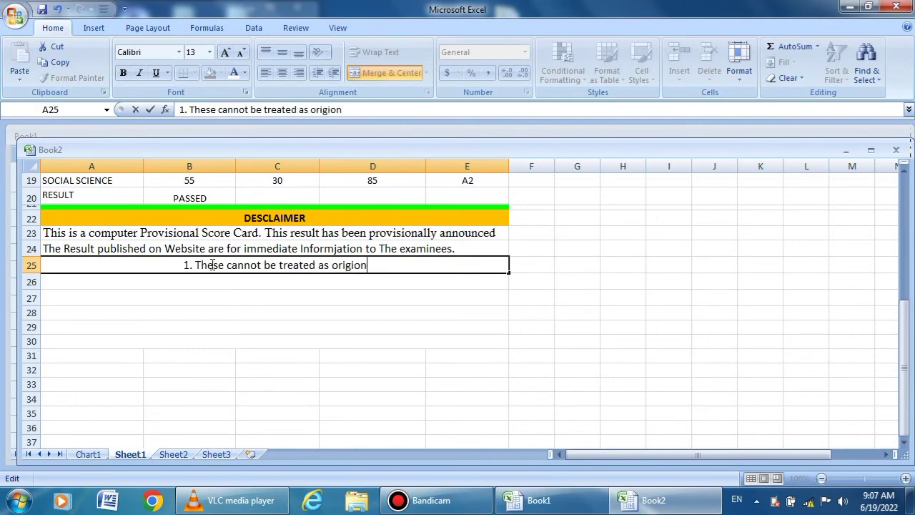
pyautogui.write('al m')
pyautogui.write('onra')
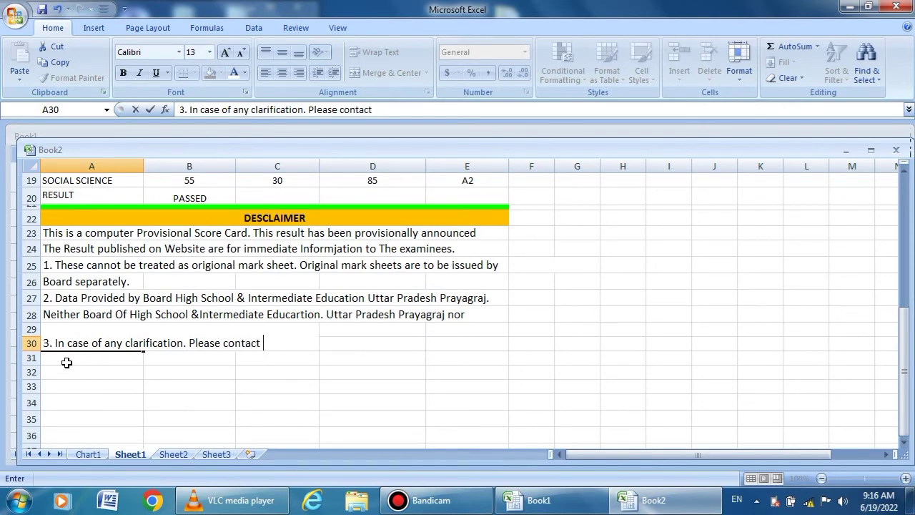
pyautogui.write('PRADESH MADHYAMIK S')
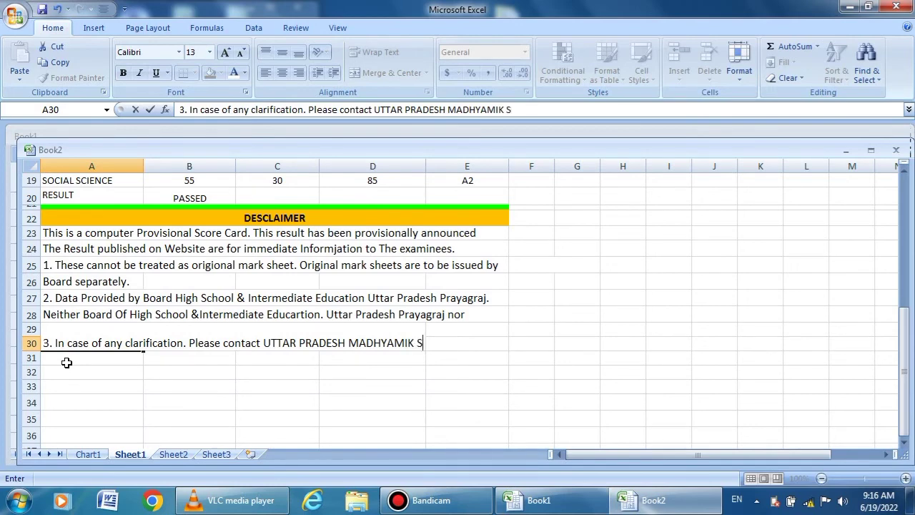
pyautogui.write('HI')
pyautogui.write('PRA')
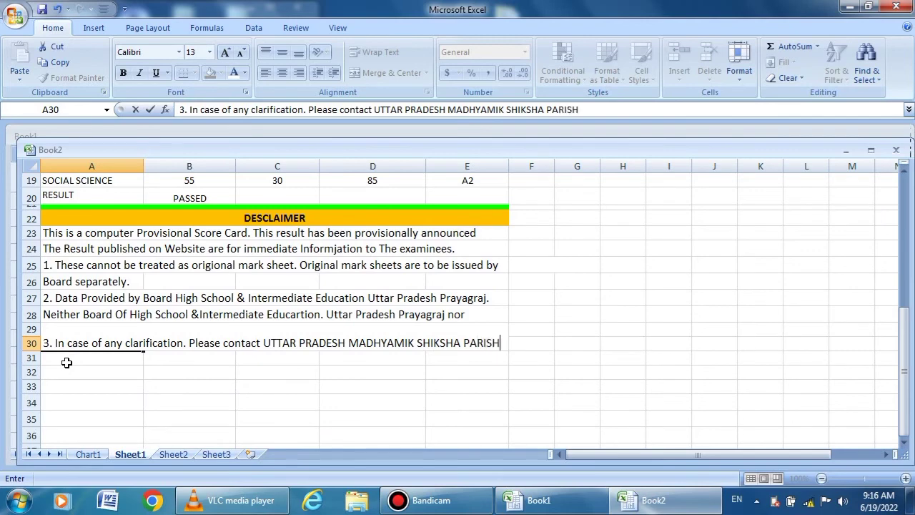
pyautogui.write('AD')
pyautogui.press('Return')
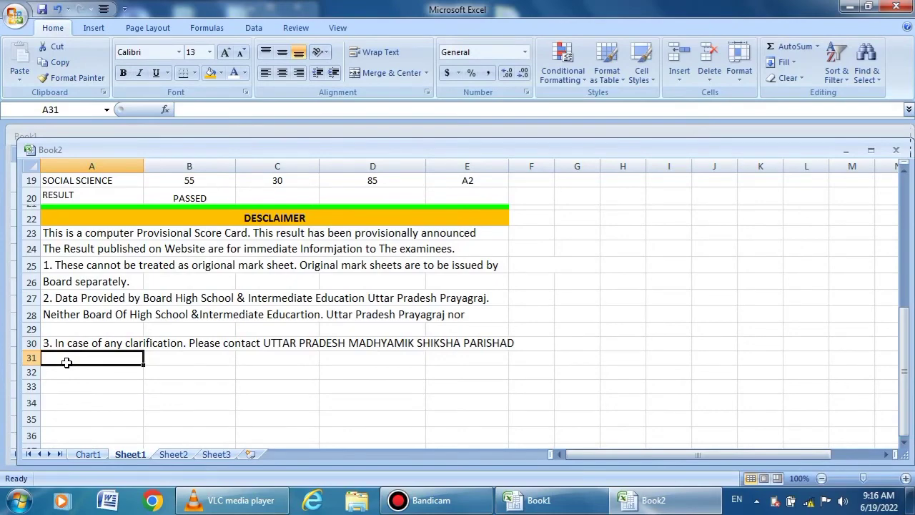
# - Scroll back to the top of the sheet and switch to the web browser
pyautogui.click(607, 329)
pyautogui.scroll(5, 608, 329)
pyautogui.scroll(1, 603, 331)
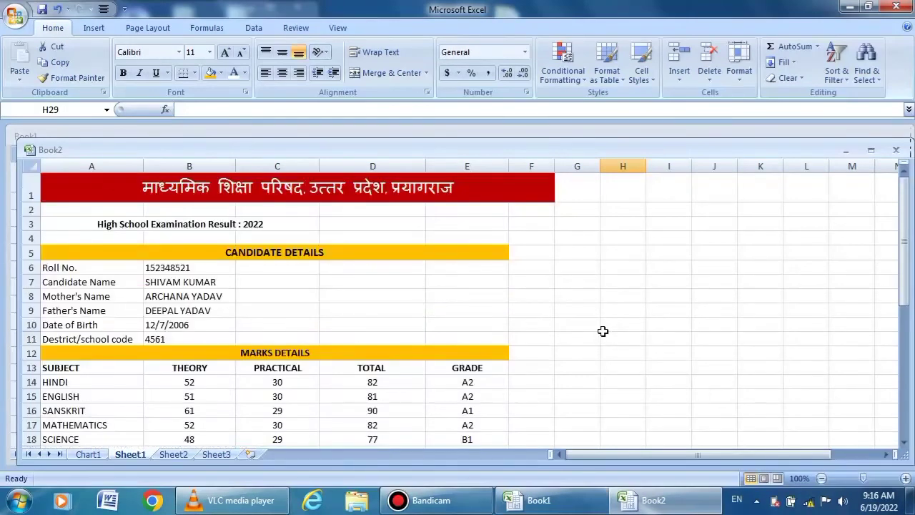
pyautogui.scroll(-4, 368, 262)
pyautogui.scroll(1, 370, 280)
pyautogui.scroll(-2, 567, 302)
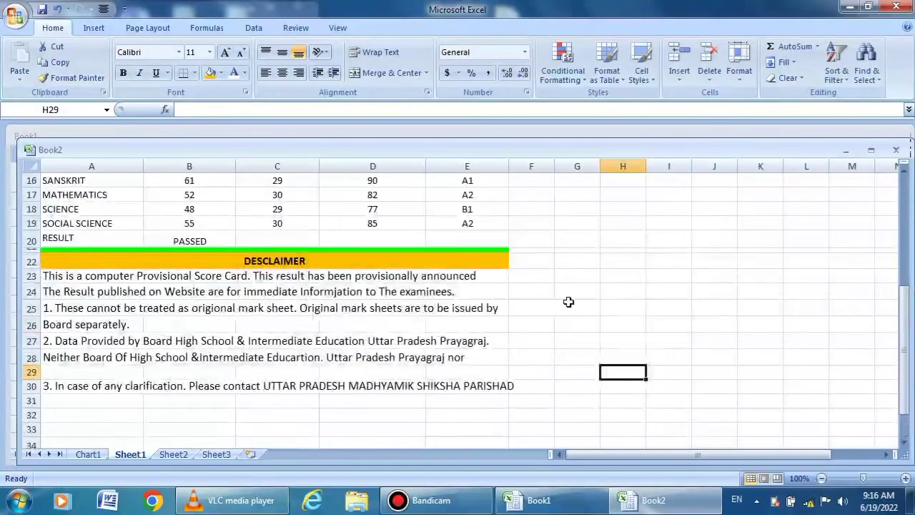
pyautogui.scroll(5, 622, 284)
pyautogui.click(676, 282)
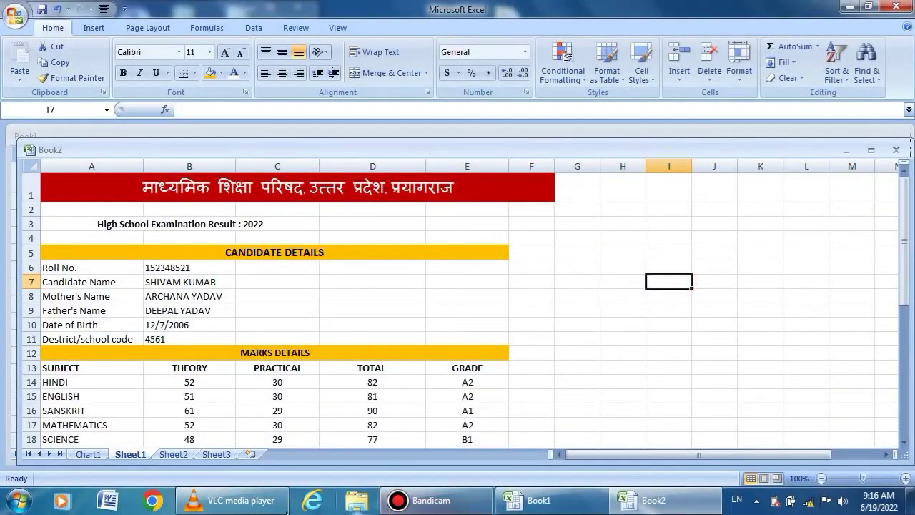
pyautogui.click(180, 507)
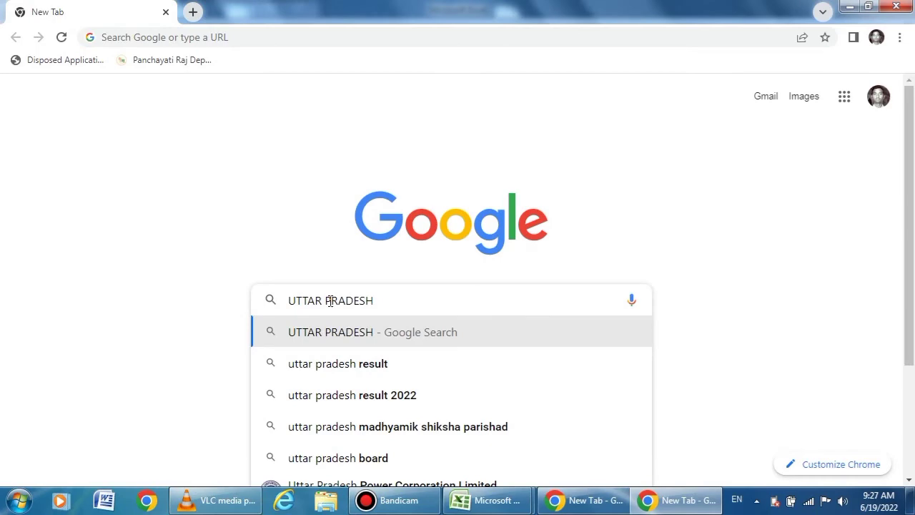
# - Search Google Images for 'PNG LOGO DOWNLOAD' and enlarge the monochrome UP emblem result
pyautogui.write('PNG LO')
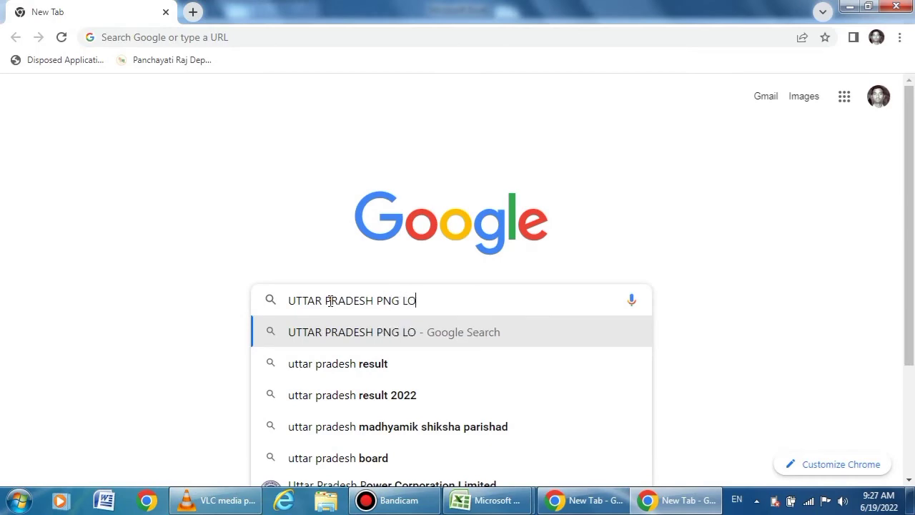
pyautogui.write('GO DOWNLOAD')
pyautogui.press('Return')
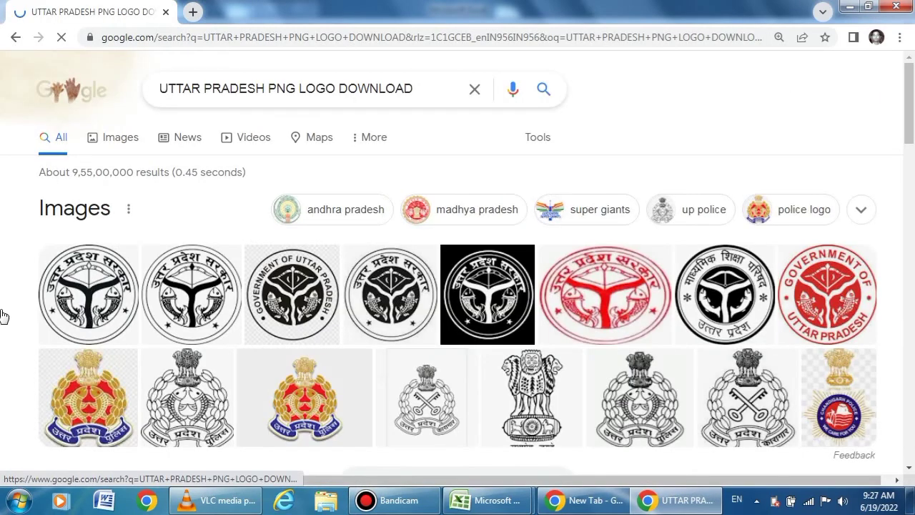
pyautogui.click(123, 134)
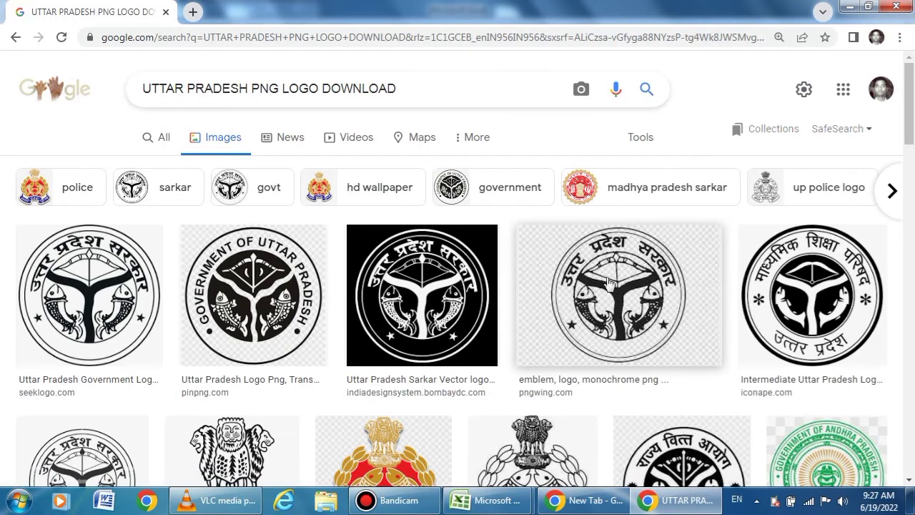
pyautogui.click(654, 277)
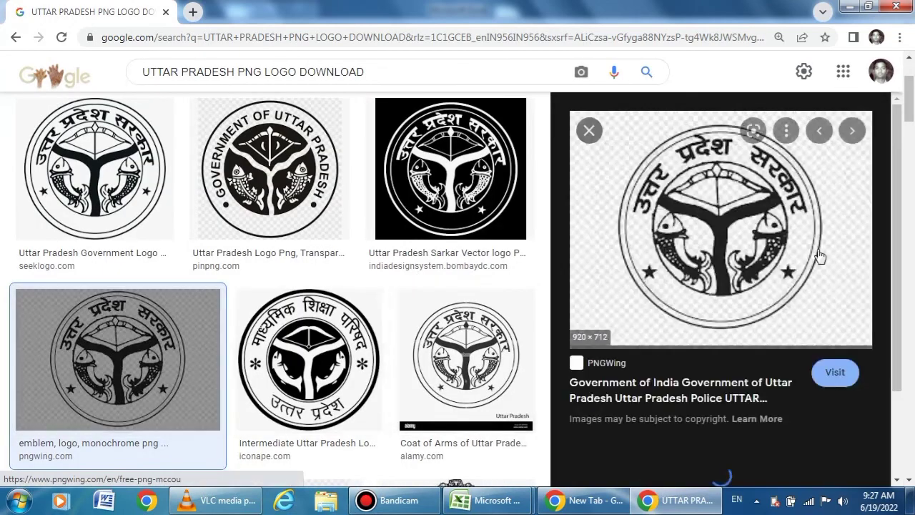
# - Download the emblem PNG from its pngwing.com source page
pyautogui.click(831, 373)
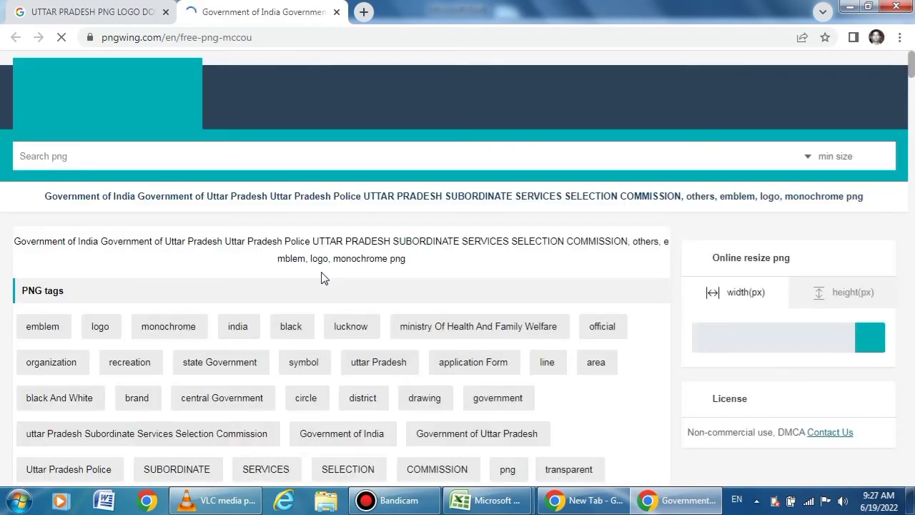
pyautogui.scroll(-5, 366, 273)
pyautogui.scroll(-5, 367, 273)
pyautogui.scroll(-3, 366, 274)
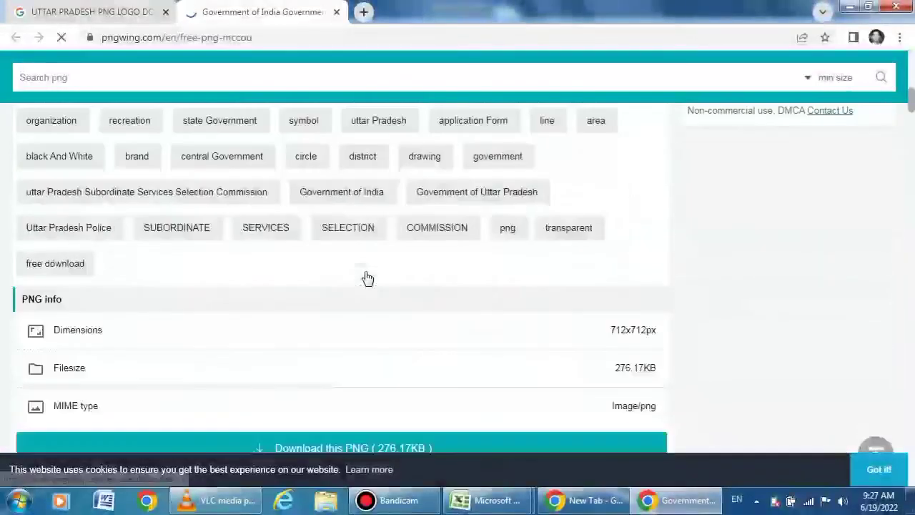
pyautogui.scroll(-3, 324, 278)
pyautogui.click(324, 279)
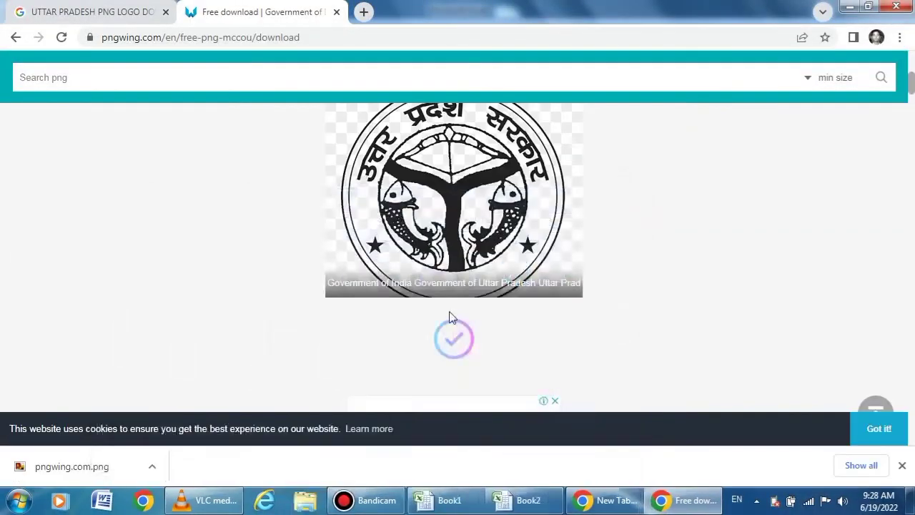
pyautogui.click(528, 500)
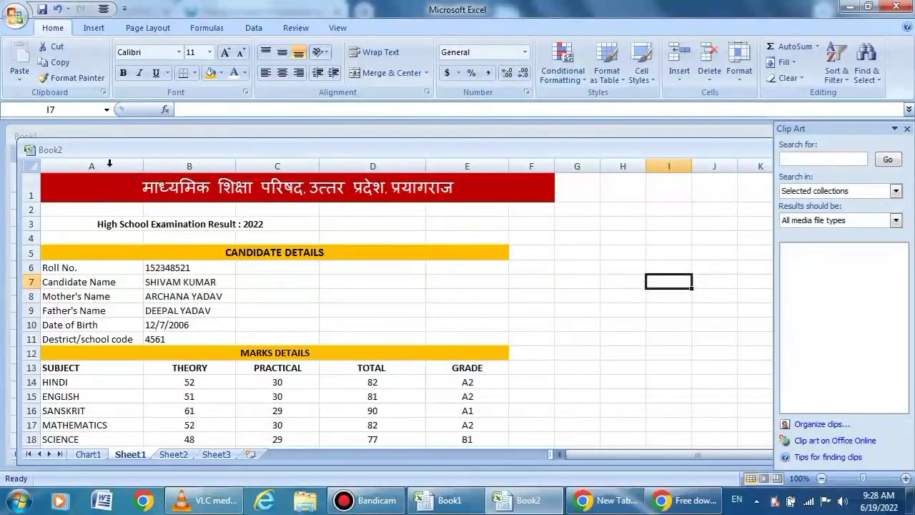
# - Insert the UTTAR PRADESH emblem image from the Downloads folder as a picture
pyautogui.click(93, 27)
pyautogui.click(98, 61)
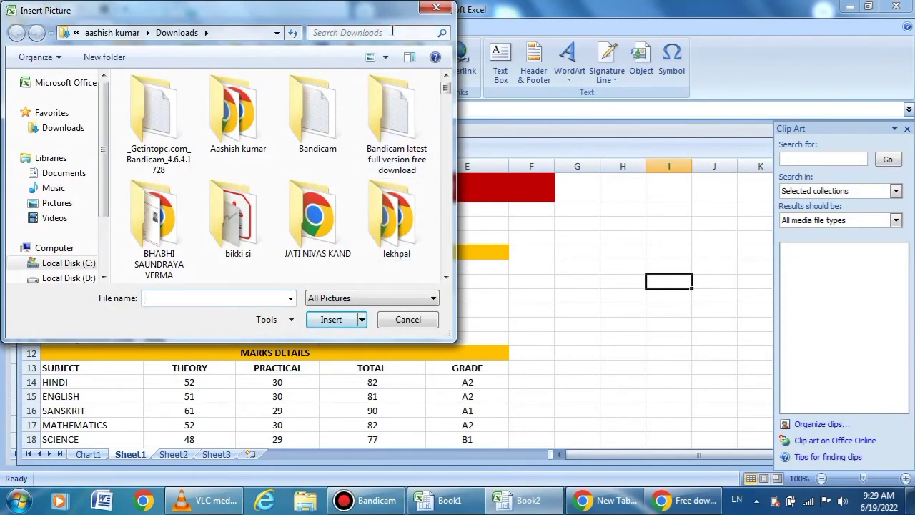
pyautogui.click(394, 34)
pyautogui.write('U')
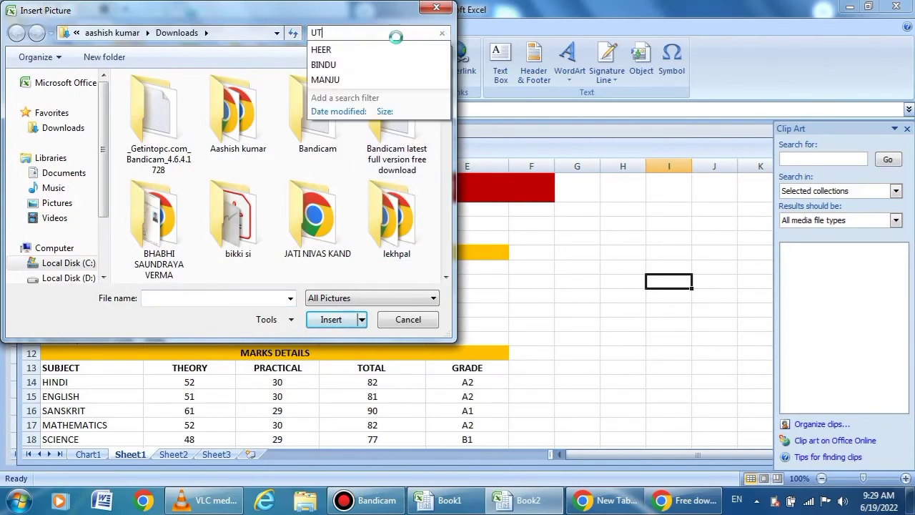
pyautogui.write('T')
pyautogui.click(172, 126)
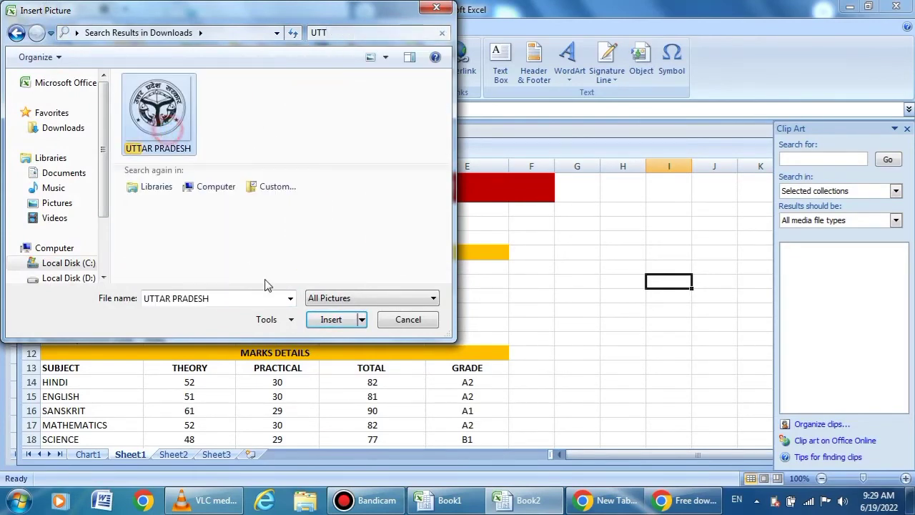
pyautogui.click(340, 320)
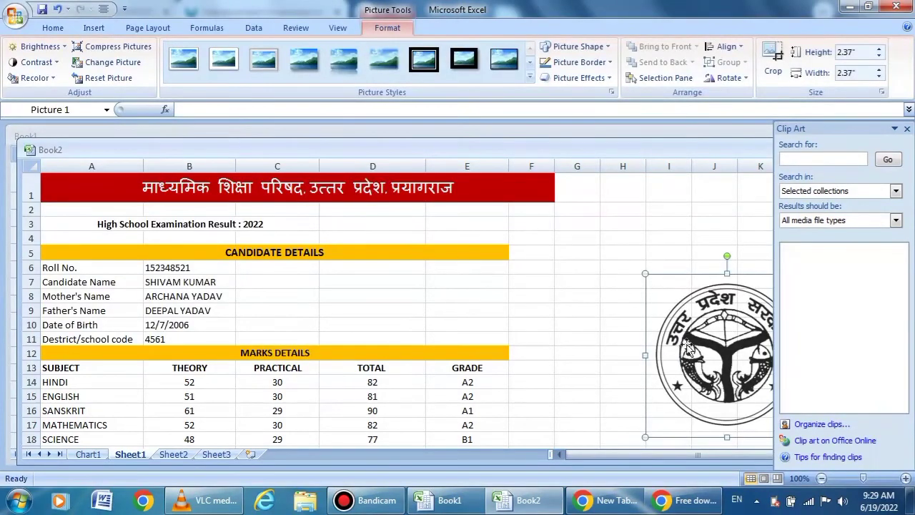
# - Move the UP emblem to cell A1 on the red banner and resize it to 0.48 inches
pyautogui.moveTo(688, 349); pyautogui.dragTo(46, 193)
pyautogui.moveTo(716, 317); pyautogui.dragTo(412, 244)
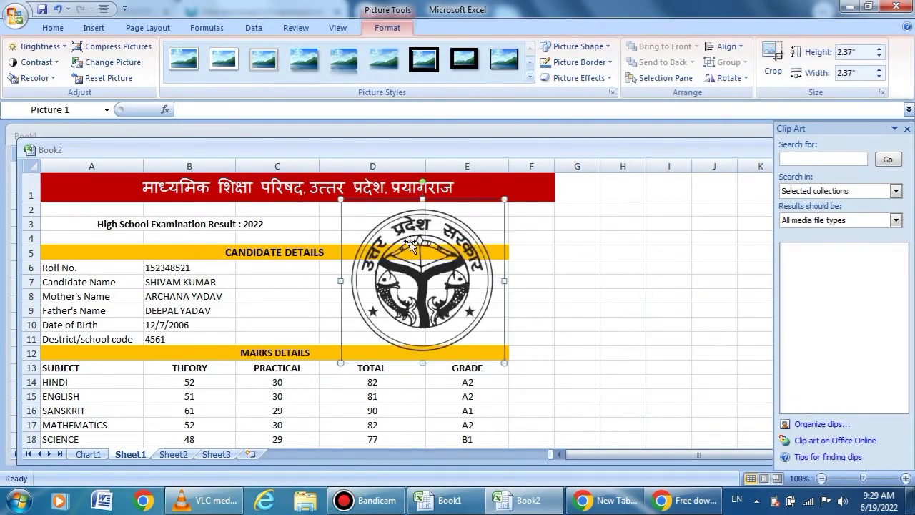
pyautogui.moveTo(505, 363); pyautogui.dragTo(429, 287)
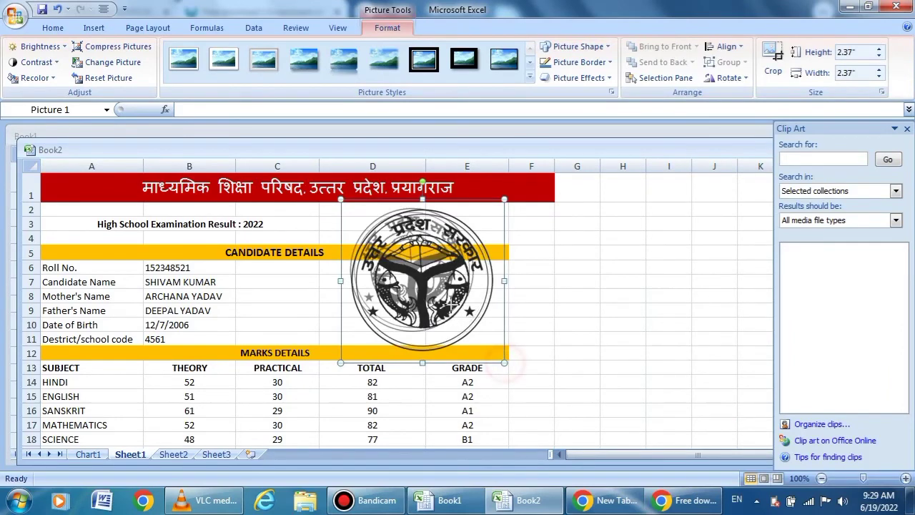
pyautogui.moveTo(379, 223)
pyautogui.mouseDown()
pyautogui.moveTo(270, 223)
pyautogui.moveTo(118, 204)
pyautogui.mouseUp()
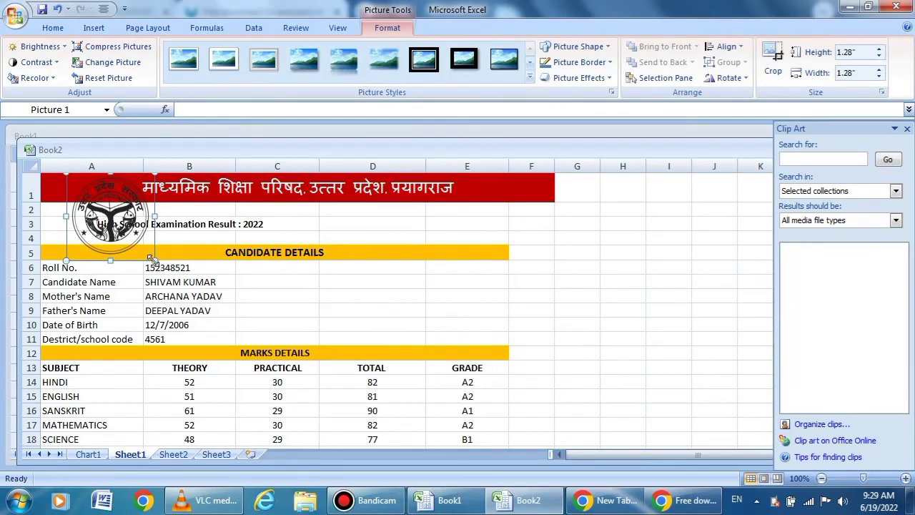
pyautogui.moveTo(152, 259); pyautogui.dragTo(133, 240)
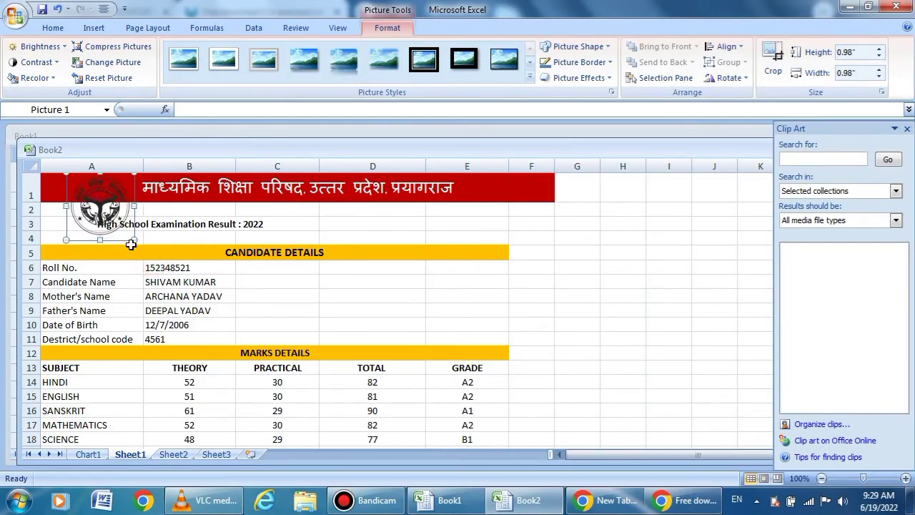
pyautogui.moveTo(134, 241); pyautogui.dragTo(126, 231)
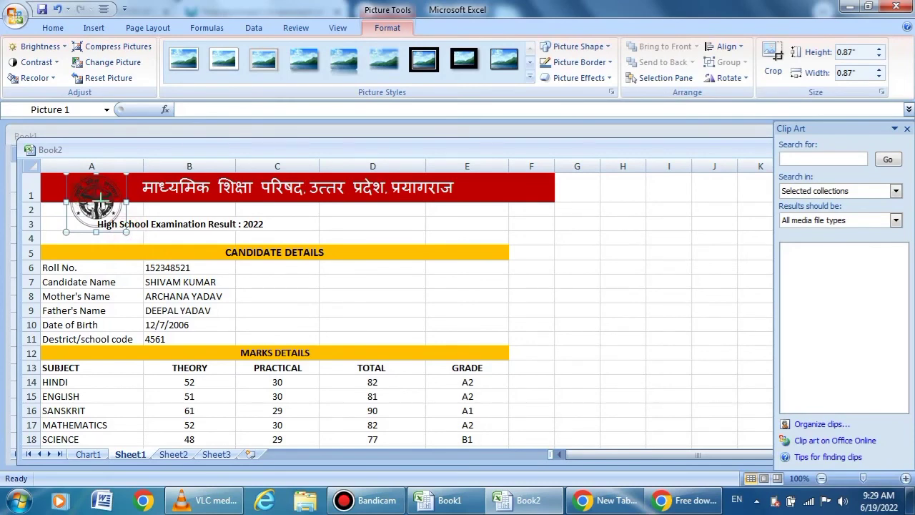
pyautogui.moveTo(127, 232); pyautogui.dragTo(100, 205)
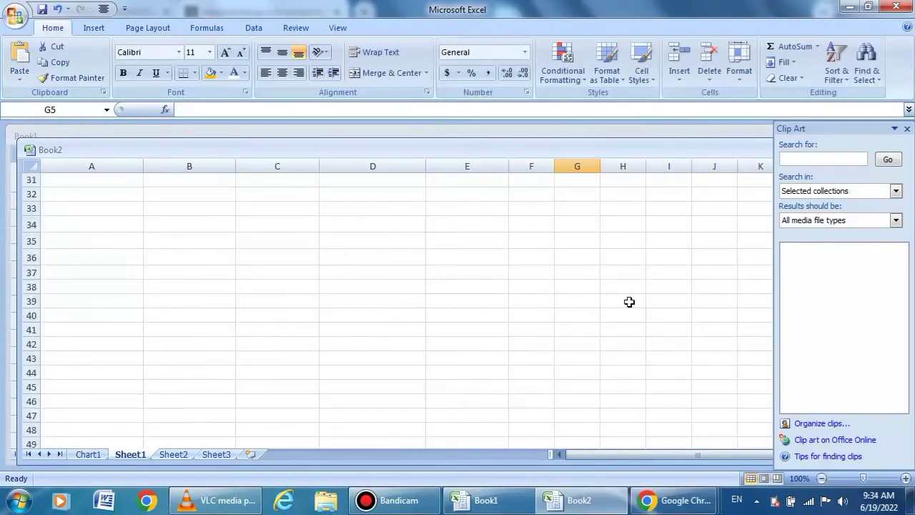
# - Open Print Preview of the result sheet and zoom in to inspect the page
pyautogui.scroll(-8, 629, 303)
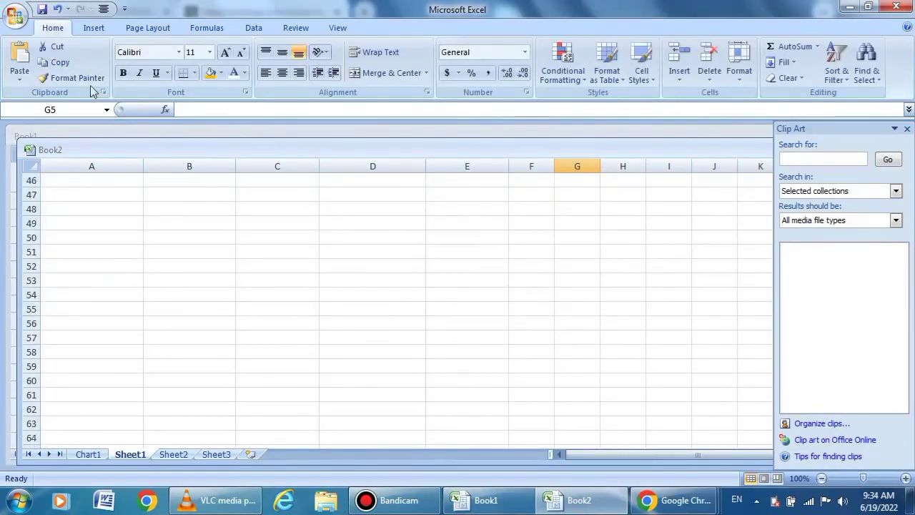
pyautogui.click(14, 15)
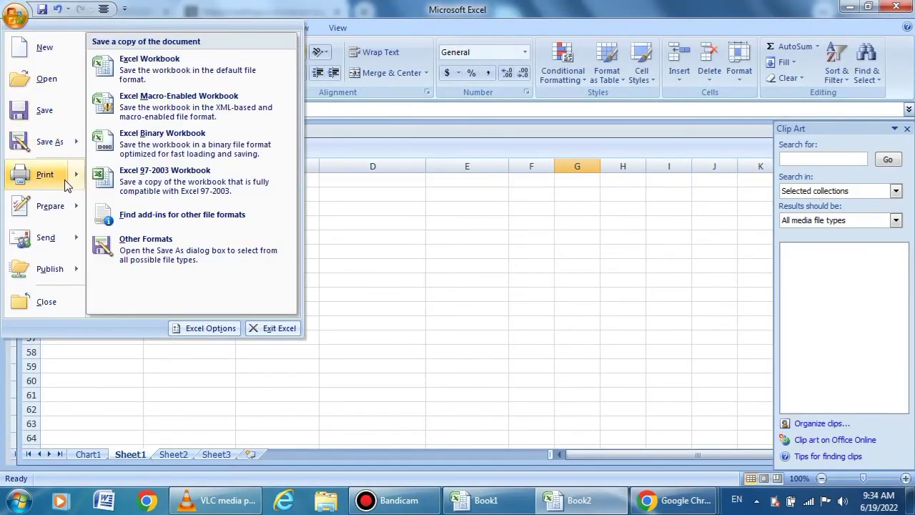
pyautogui.moveTo(67, 178)
pyautogui.click(148, 152)
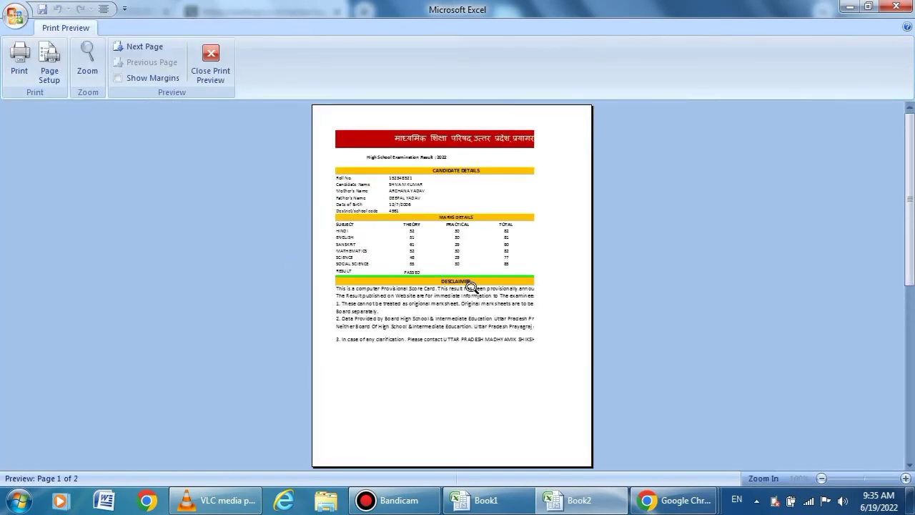
pyautogui.click(444, 247)
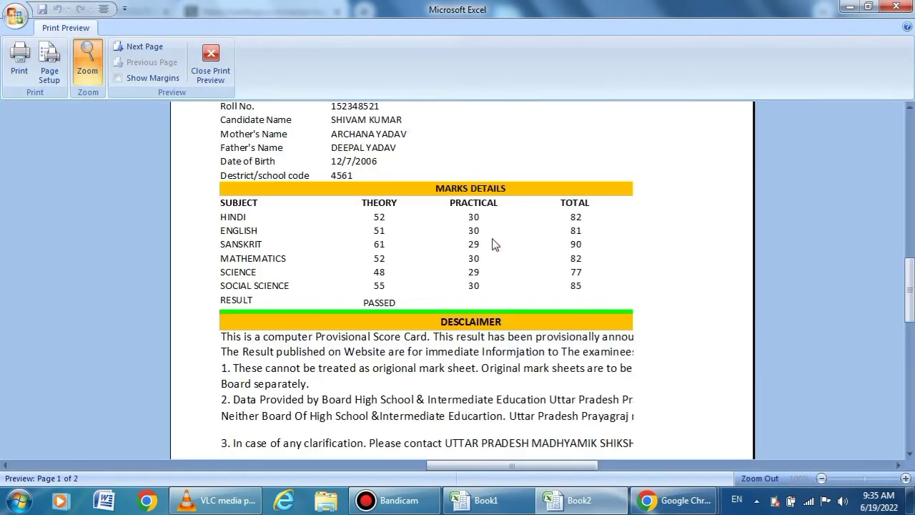
pyautogui.scroll(3, 492, 244)
pyautogui.scroll(2, 500, 272)
pyautogui.scroll(-5, 503, 285)
pyautogui.scroll(-4, 503, 284)
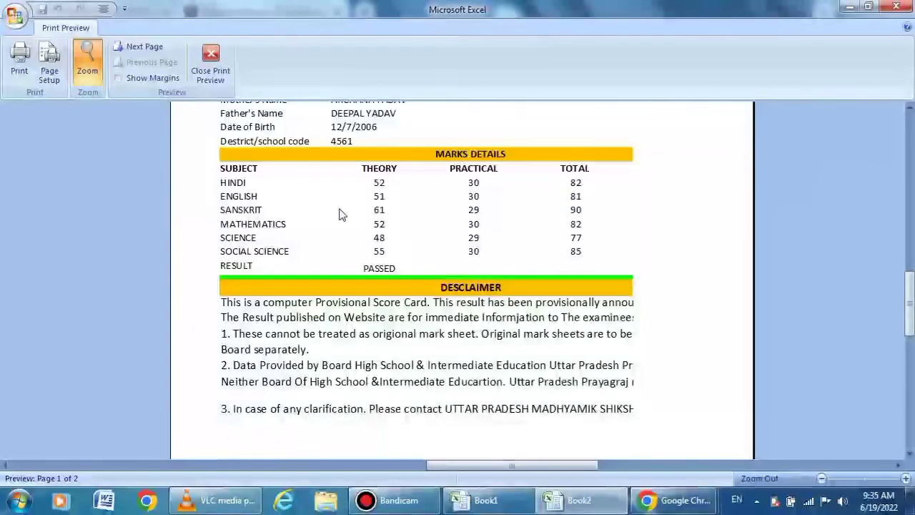
# - Set the page to landscape orientation on Letter paper in Page Setup
pyautogui.click(57, 87)
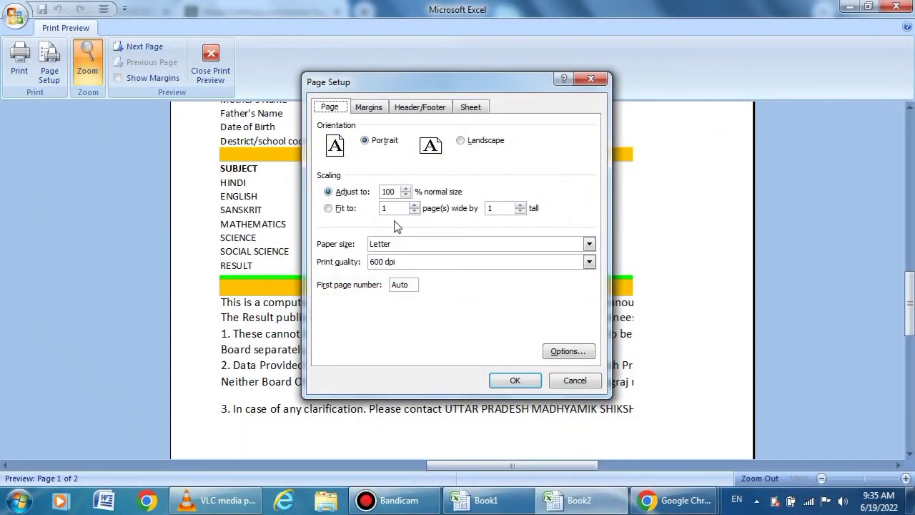
pyautogui.click(472, 245)
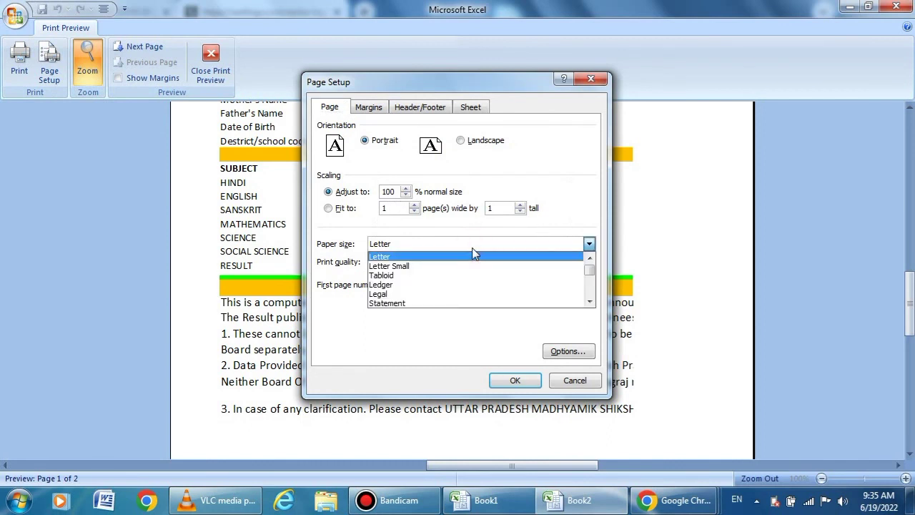
pyautogui.click(472, 252)
pyautogui.click(461, 140)
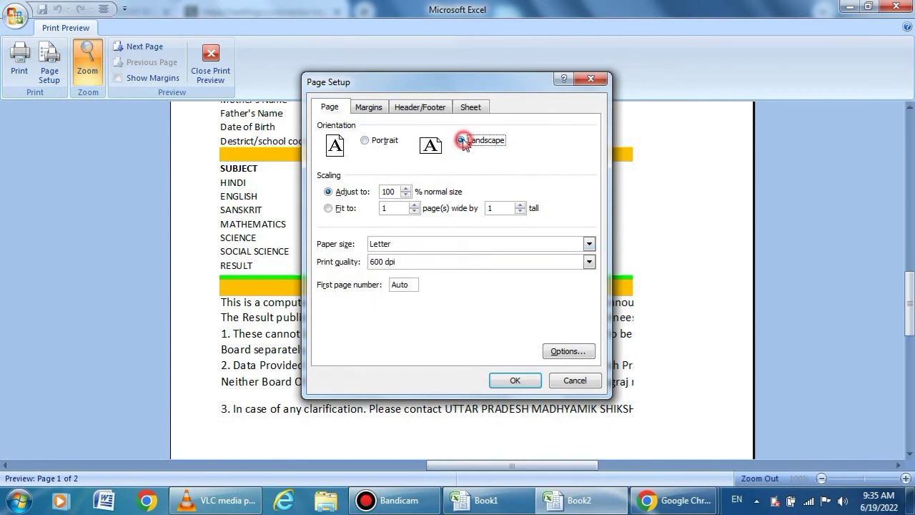
pyautogui.click(528, 378)
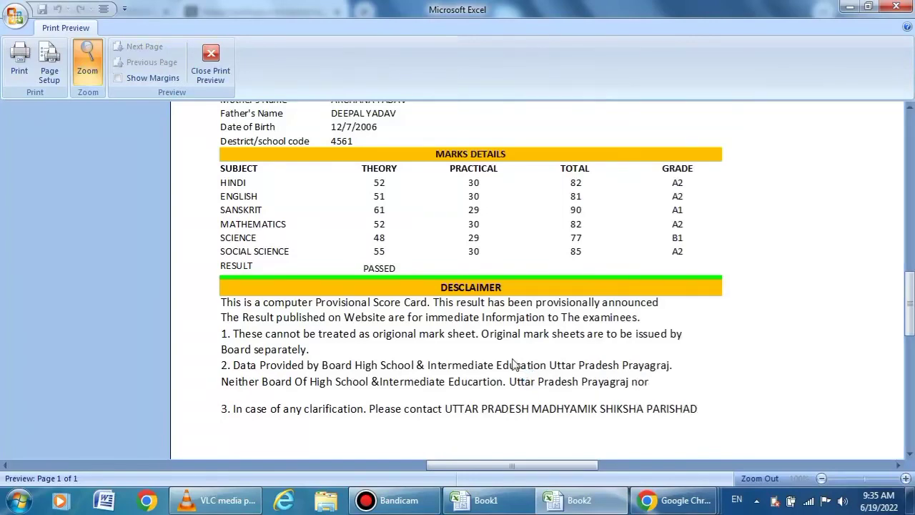
pyautogui.scroll(5, 512, 361)
pyautogui.scroll(-2, 512, 361)
pyautogui.scroll(-5, 512, 361)
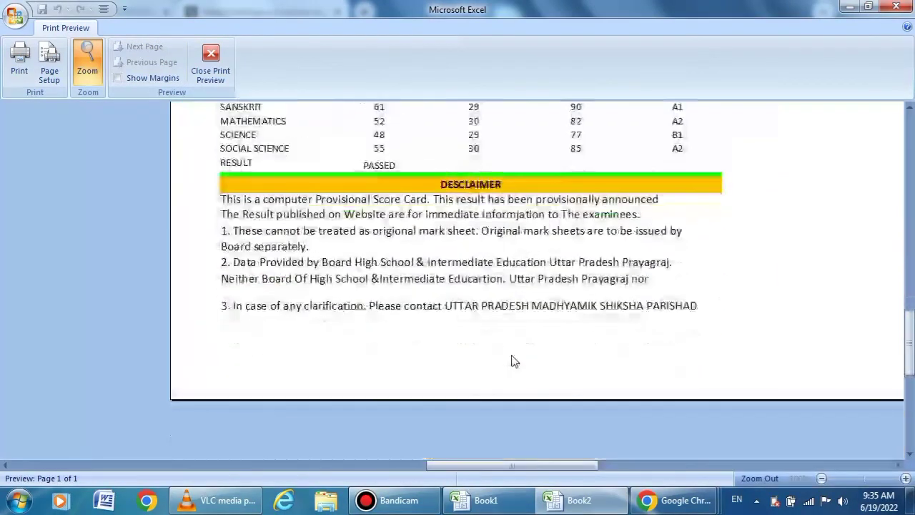
pyautogui.scroll(2, 488, 325)
pyautogui.press('super')
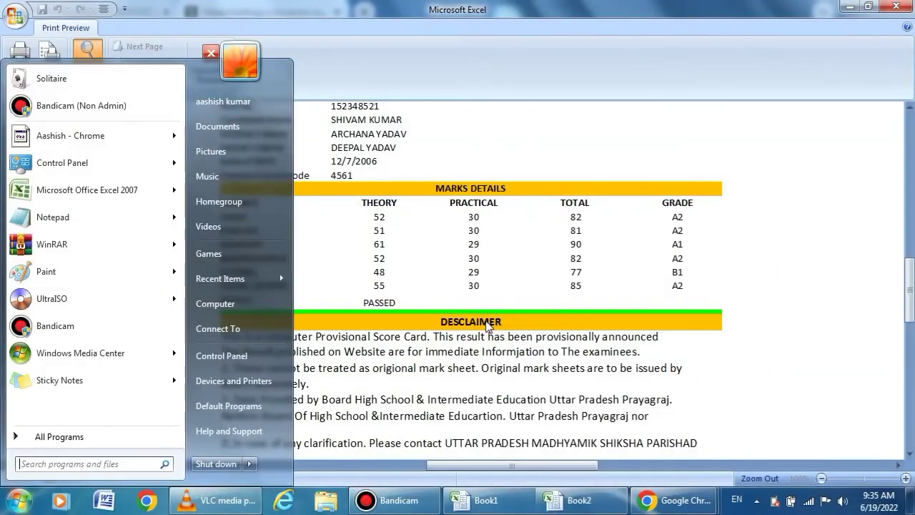
pyautogui.press('super')
pyautogui.click(488, 326)
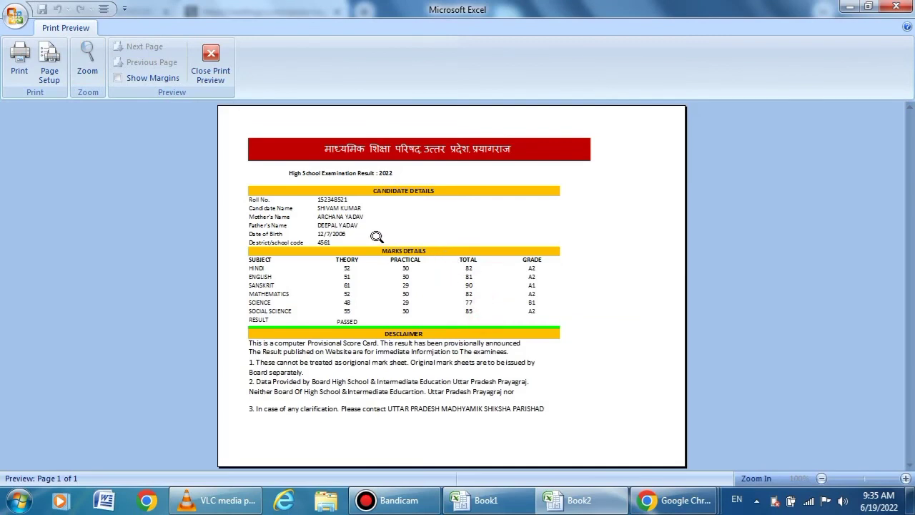
pyautogui.click(377, 237)
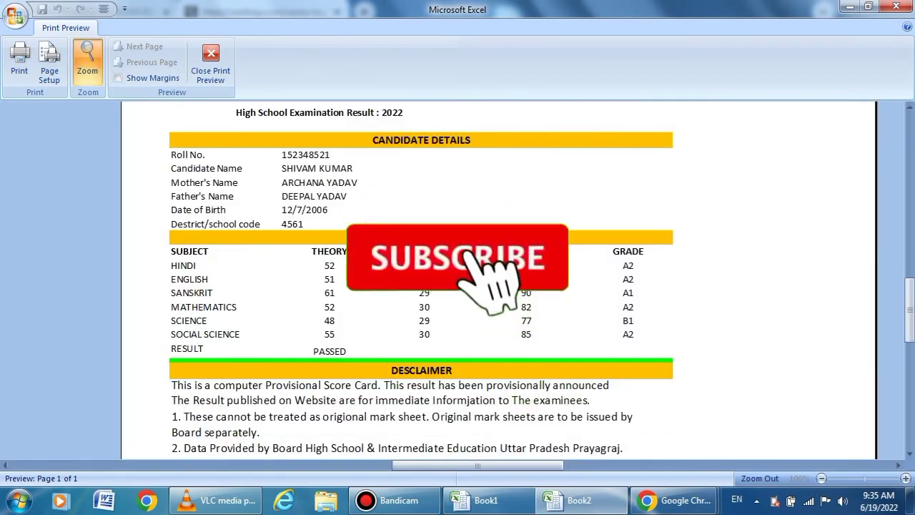
pyautogui.scroll(3, 377, 236)
pyautogui.scroll(-1, 458, 286)
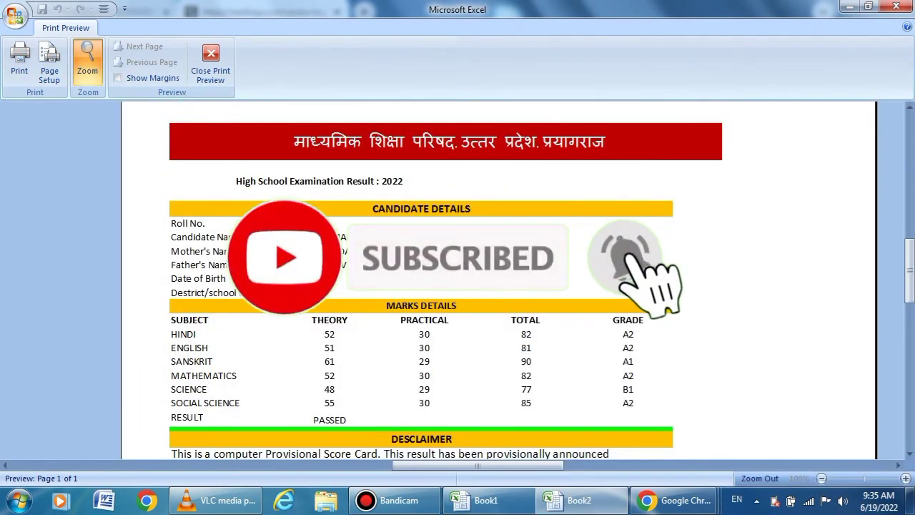